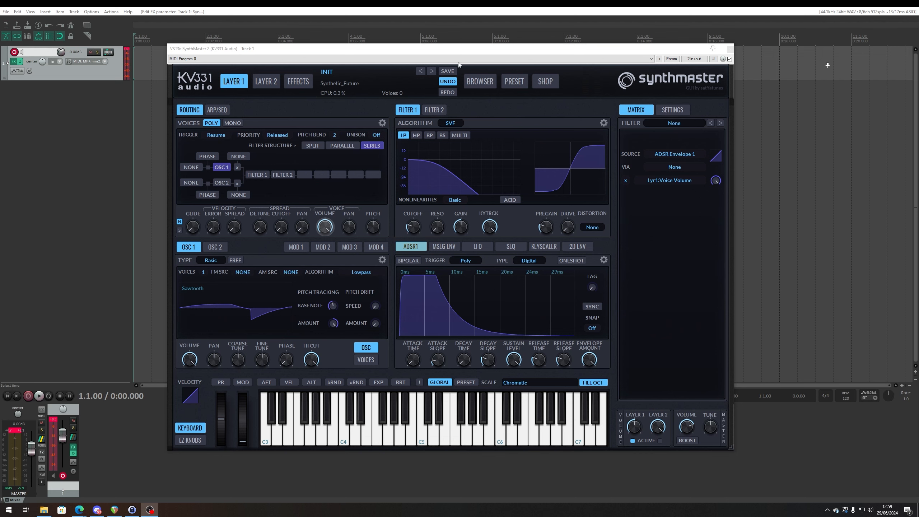
# Compare the Layer 1, Layer 2 and Effects pages, then return to Layer 1
pyautogui.moveTo(449, 50); pyautogui.dragTo(457, 56)
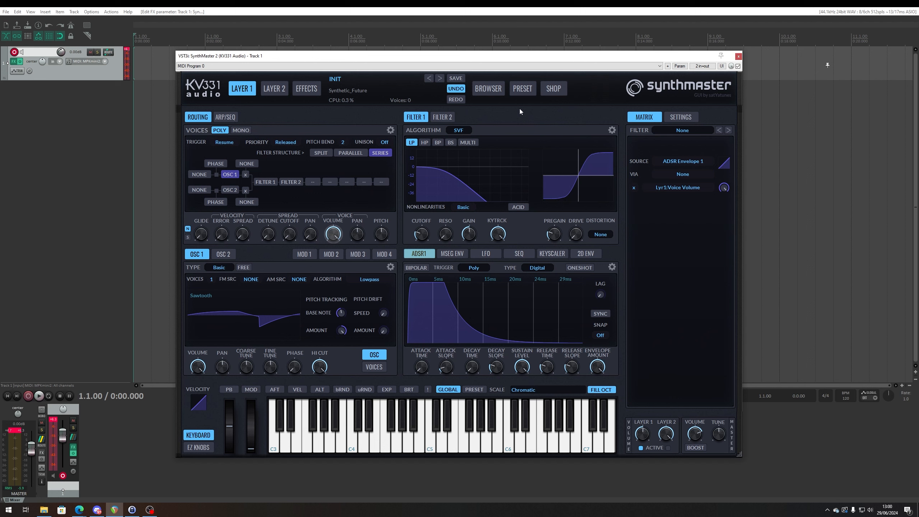
pyautogui.click(266, 90)
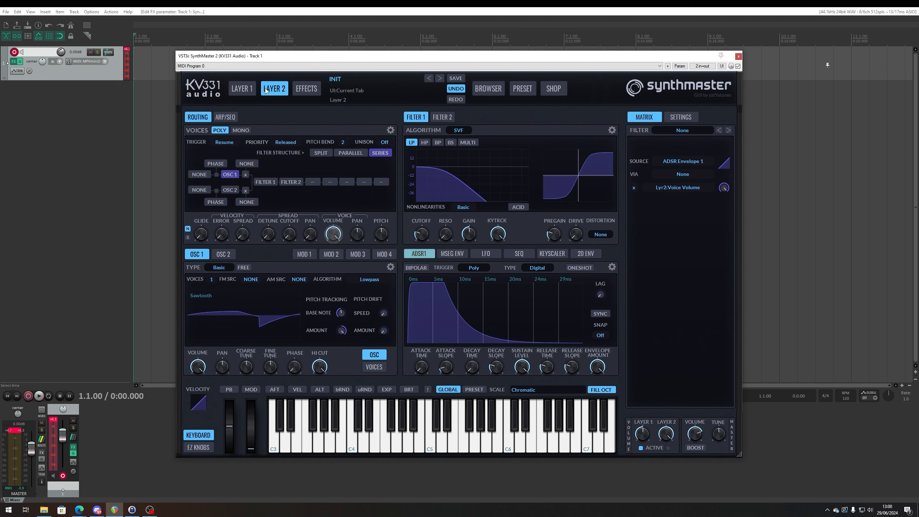
pyautogui.click(253, 89)
pyautogui.click(269, 90)
pyautogui.click(237, 89)
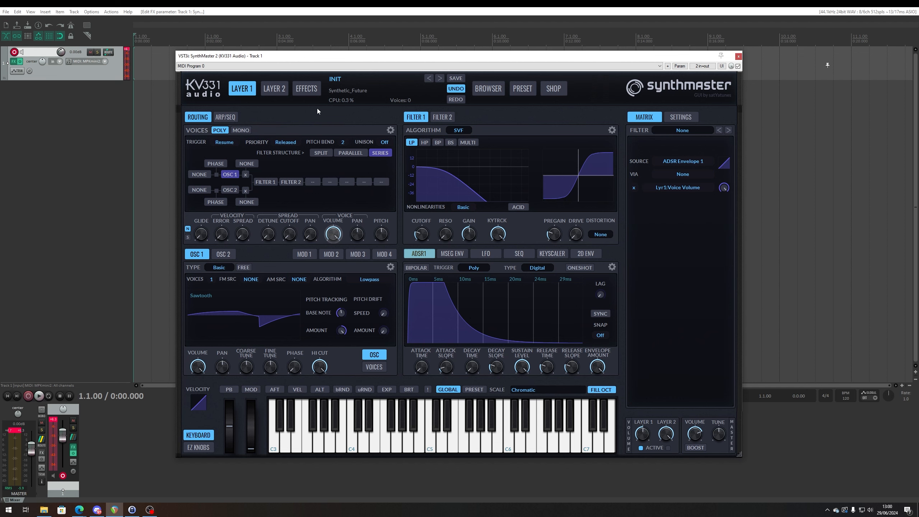
pyautogui.click(274, 88)
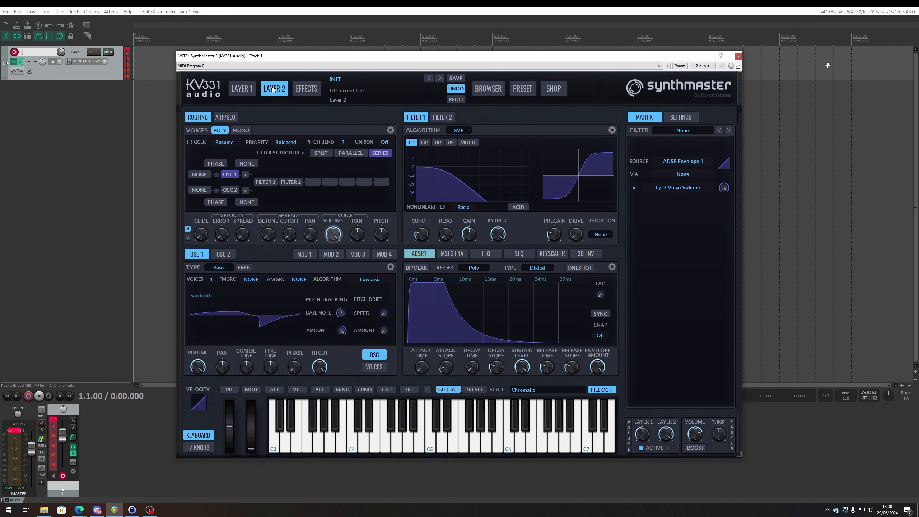
pyautogui.click(306, 88)
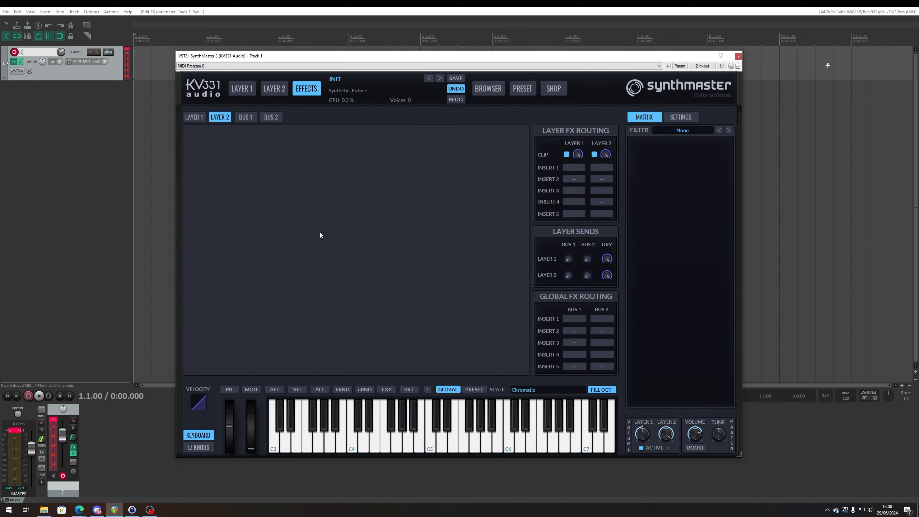
pyautogui.click(241, 88)
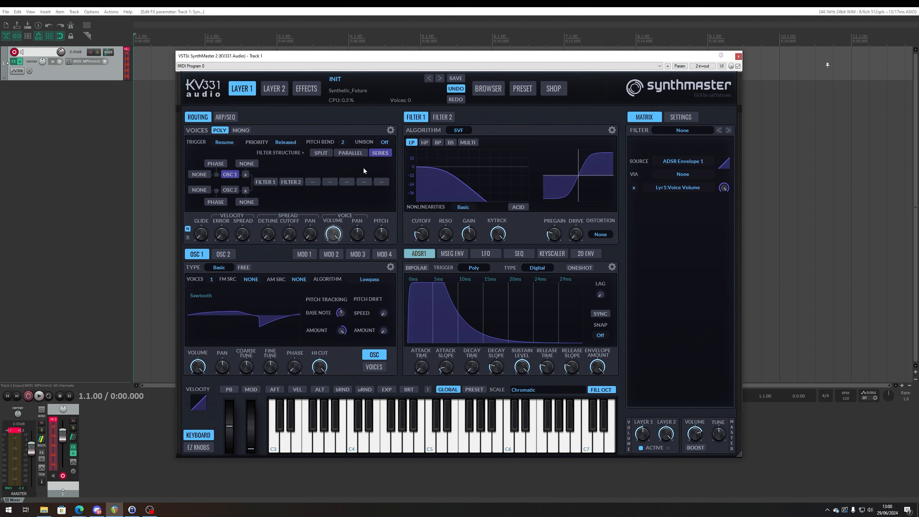
# Try Layer 1's filter structure in parallel and split modes, and return it to series
pyautogui.click(351, 154)
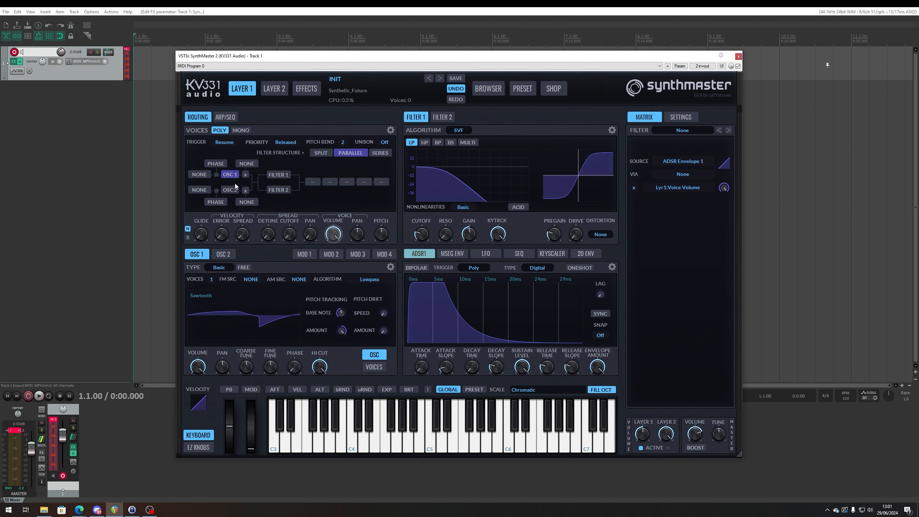
pyautogui.click(316, 154)
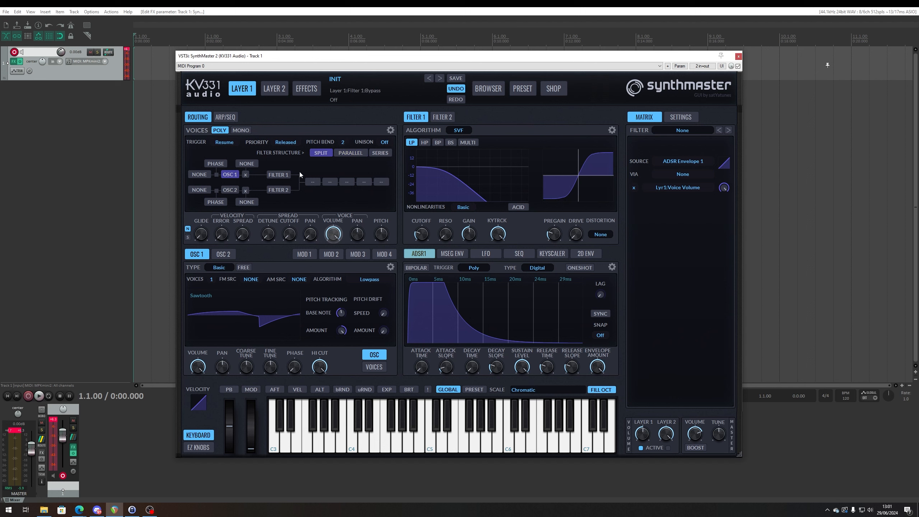
pyautogui.click(384, 154)
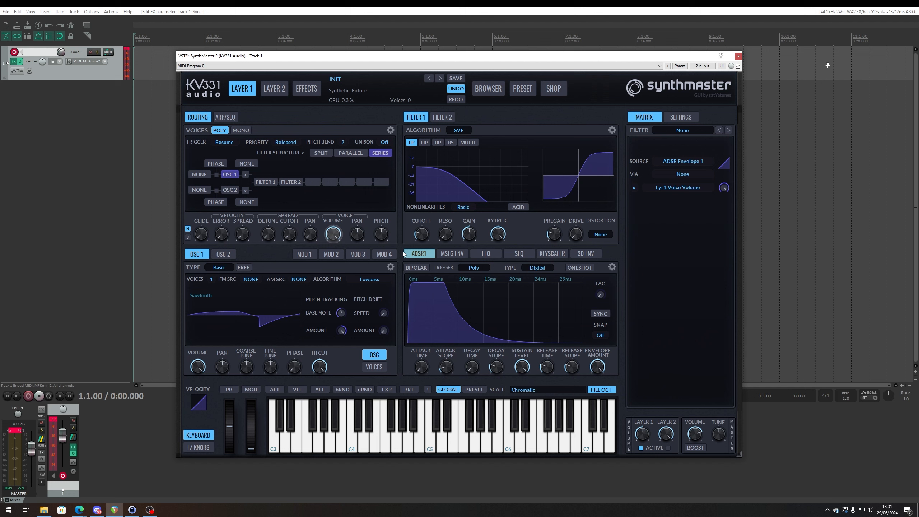
# Make Layer 1 monophonic and raise its glide time to about 62 ms
pyautogui.click(240, 130)
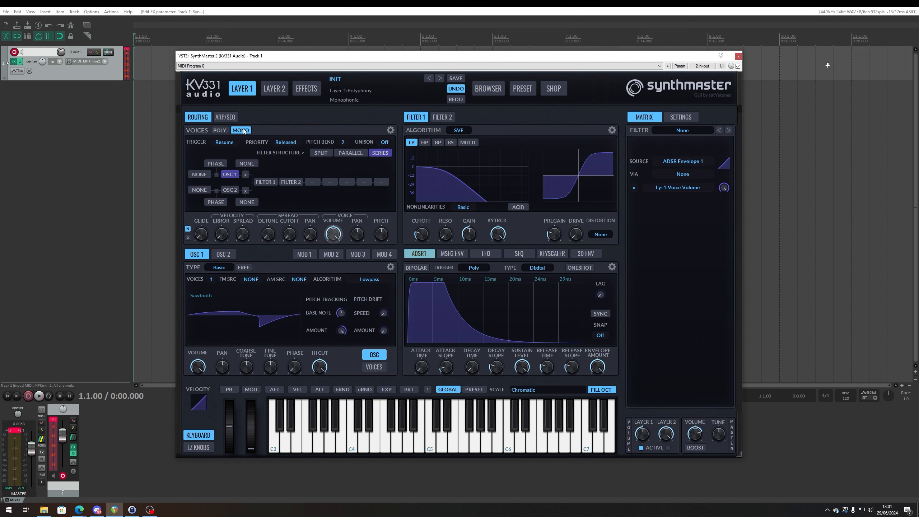
pyautogui.click(202, 232)
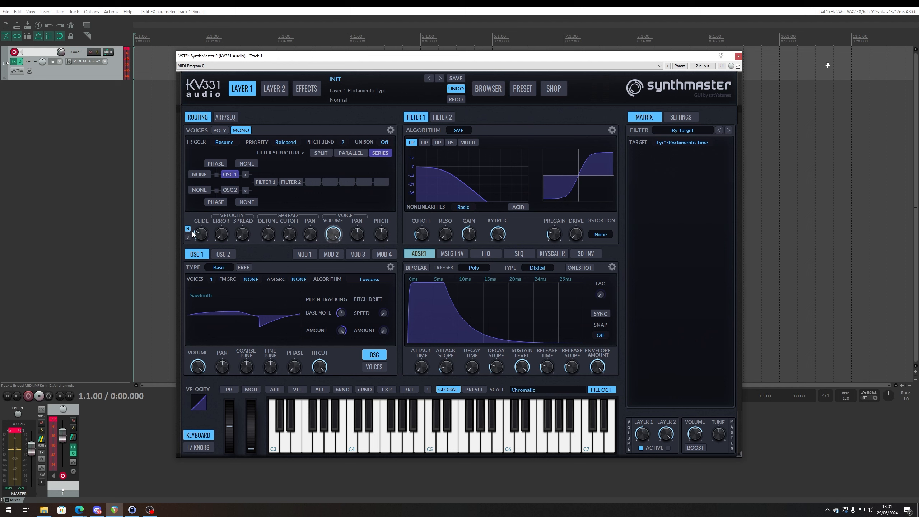
pyautogui.moveTo(202, 238); pyautogui.dragTo(207, 228)
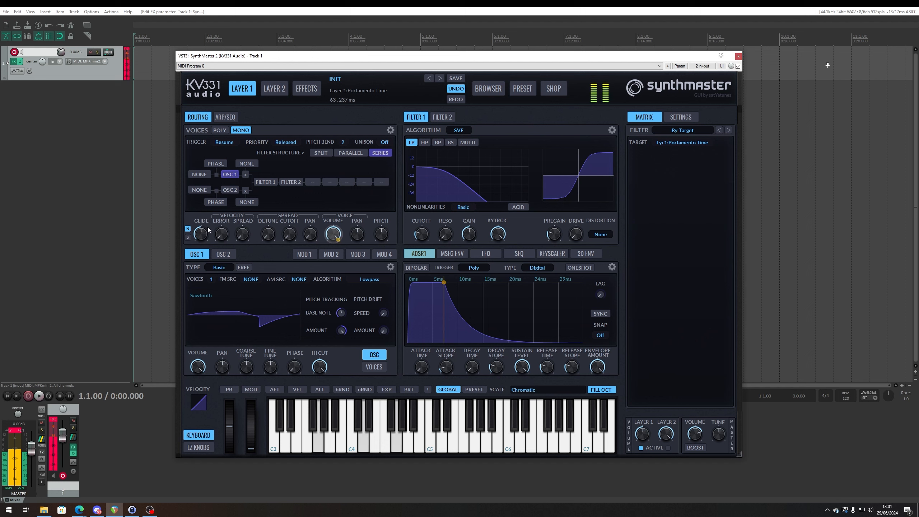
# Compare the Slide and Normal portamento types, ending on Normal, and return Layer 1 to polyphonic mode
pyautogui.click(187, 237)
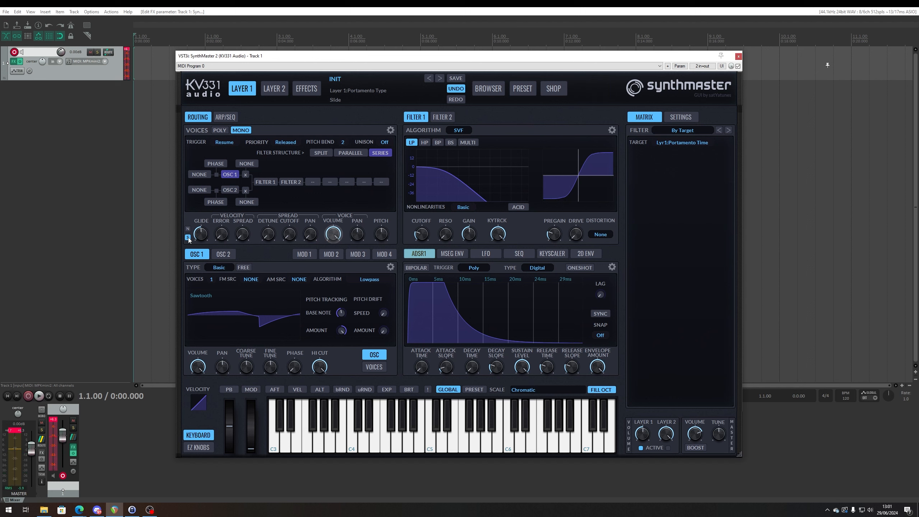
pyautogui.click(188, 229)
pyautogui.click(188, 238)
pyautogui.click(187, 229)
pyautogui.click(219, 131)
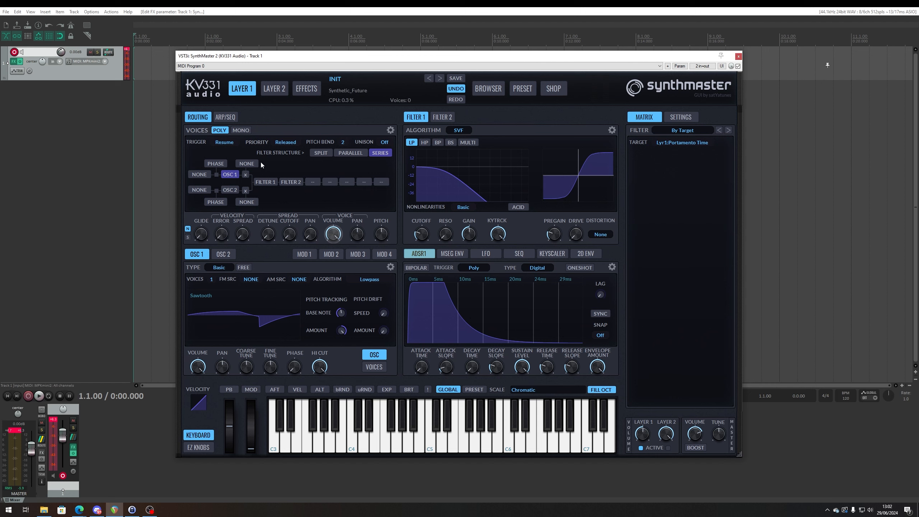
# Set Layer 1's unison to 8 voices and try out the detune spread and a pan spread of about 65
pyautogui.click(384, 142)
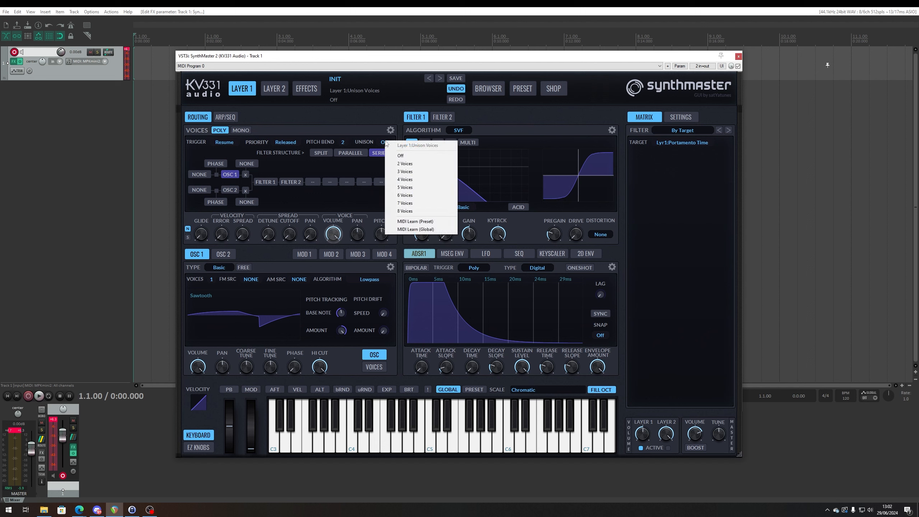
pyautogui.click(409, 211)
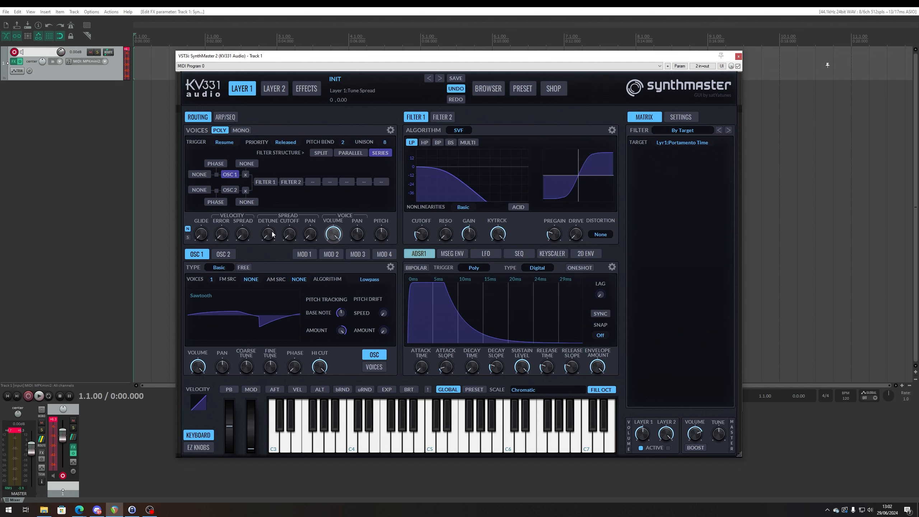
pyautogui.moveTo(272, 234); pyautogui.dragTo(274, 231)
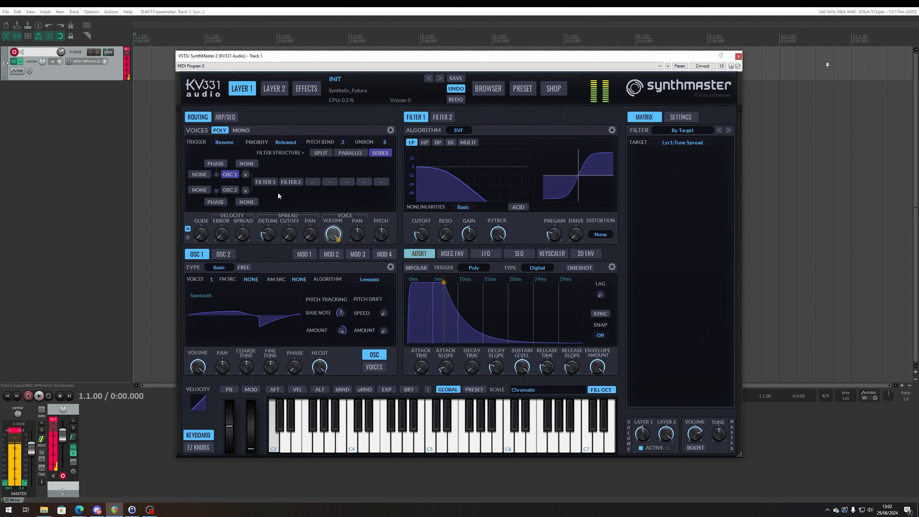
pyautogui.moveTo(274, 233); pyautogui.dragTo(271, 267)
pyautogui.click(309, 235)
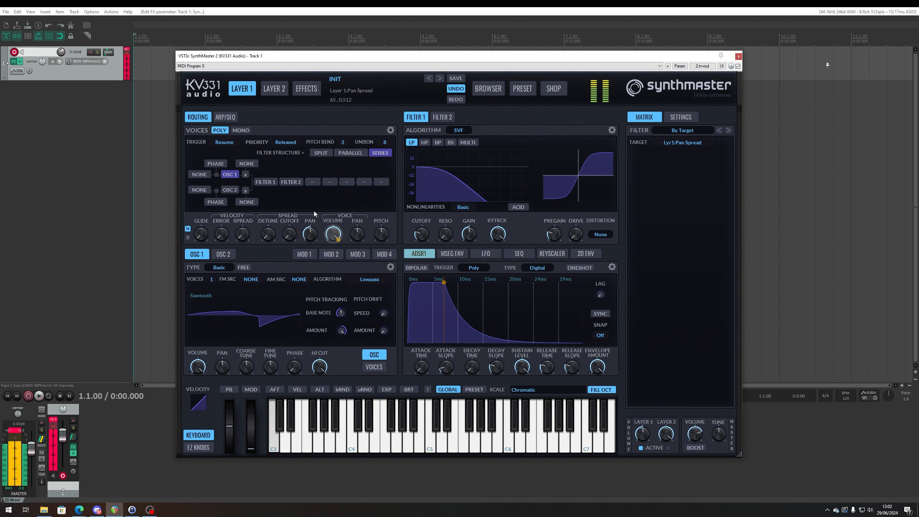
pyautogui.moveTo(268, 235)
pyautogui.mouseDown()
pyautogui.moveTo(282, 200)
pyautogui.moveTo(278, 233)
pyautogui.mouseUp()
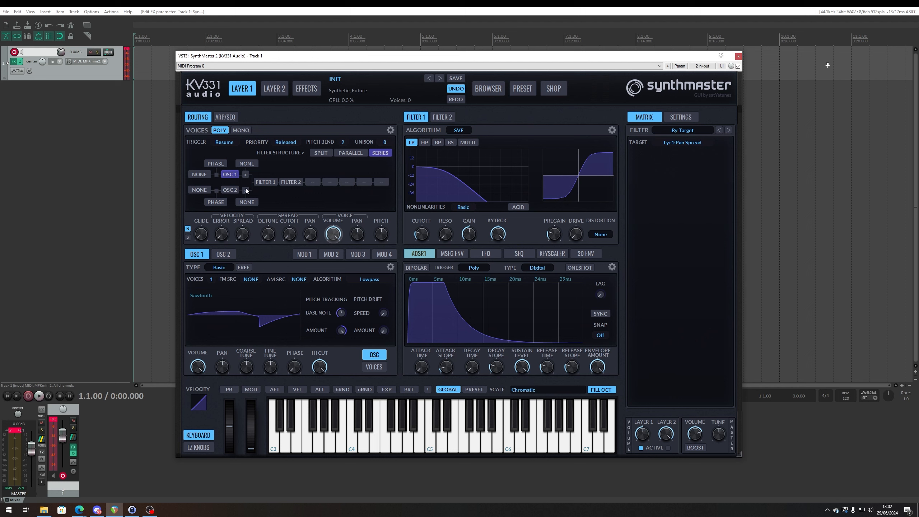
# Compare Layer 1's sound with unison off, at 3 voices and at 8 voices, ending with unison off
pyautogui.click(385, 141)
pyautogui.click(394, 158)
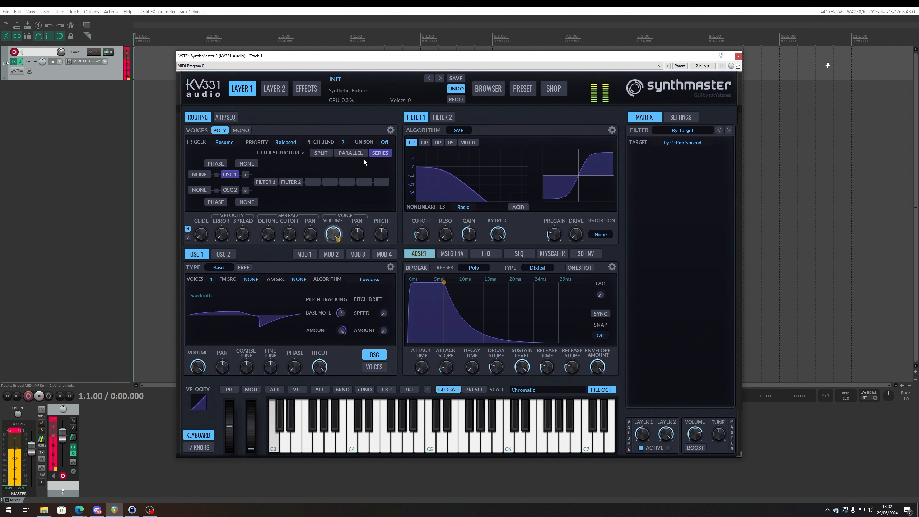
pyautogui.click(384, 141)
pyautogui.click(385, 171)
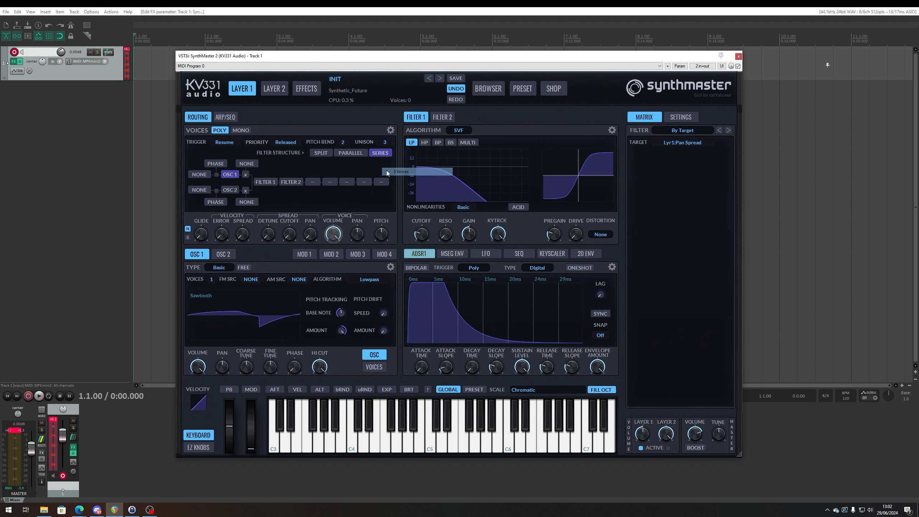
pyautogui.click(386, 141)
pyautogui.click(406, 210)
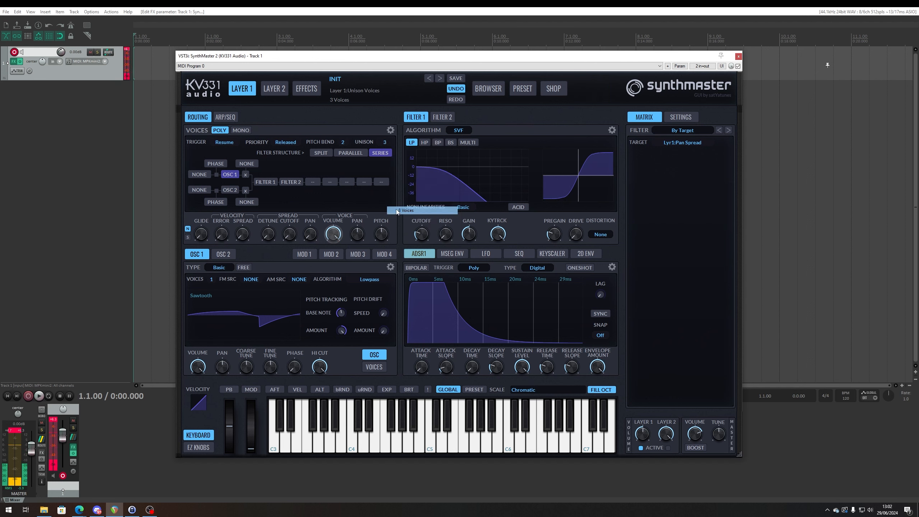
pyautogui.click(384, 142)
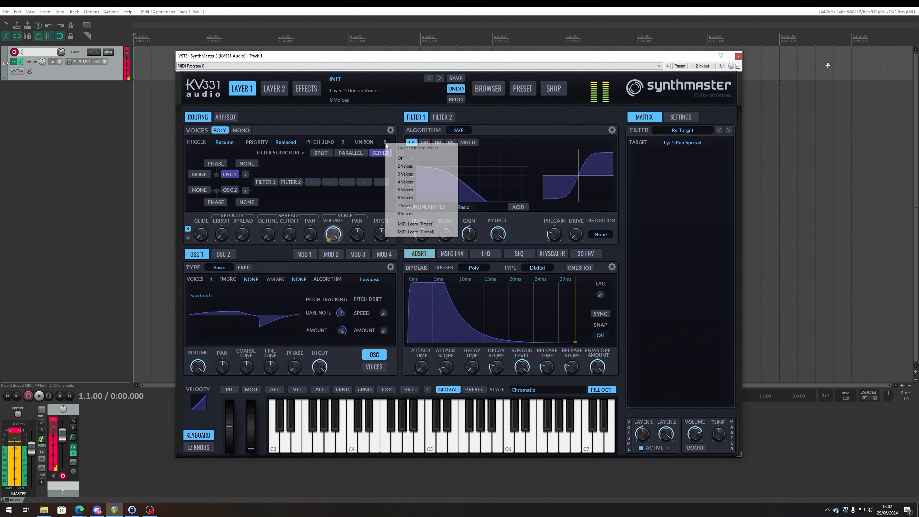
pyautogui.click(400, 158)
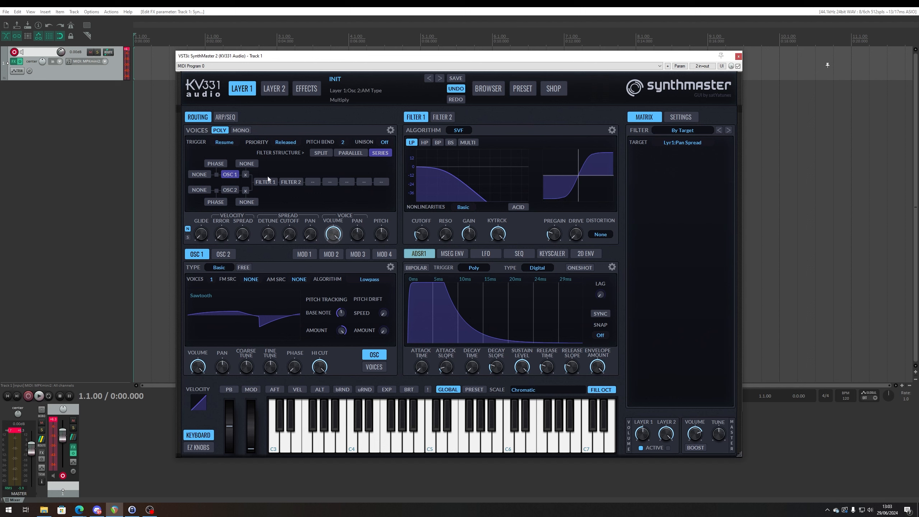
# Examine Layer 1's pitch bend range choices and the FM and AM source and type options for oscillator 1
pyautogui.click(342, 141)
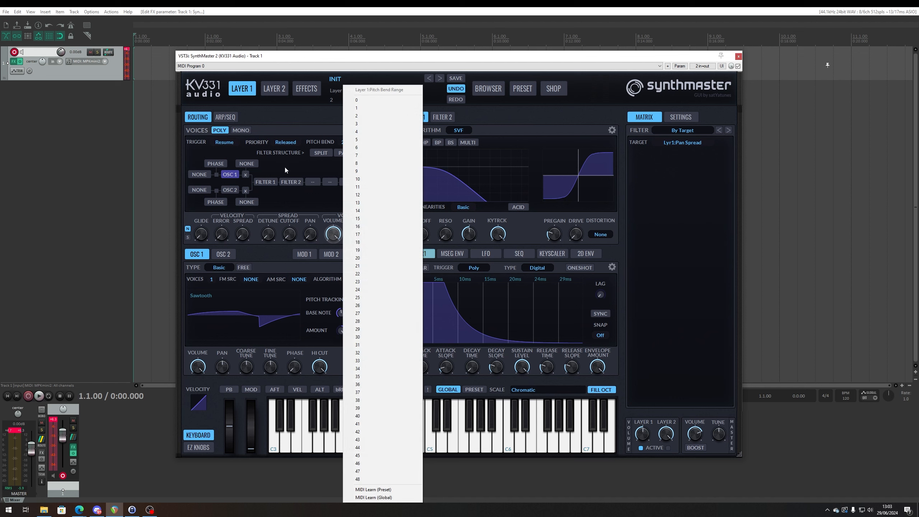
pyautogui.click(334, 196)
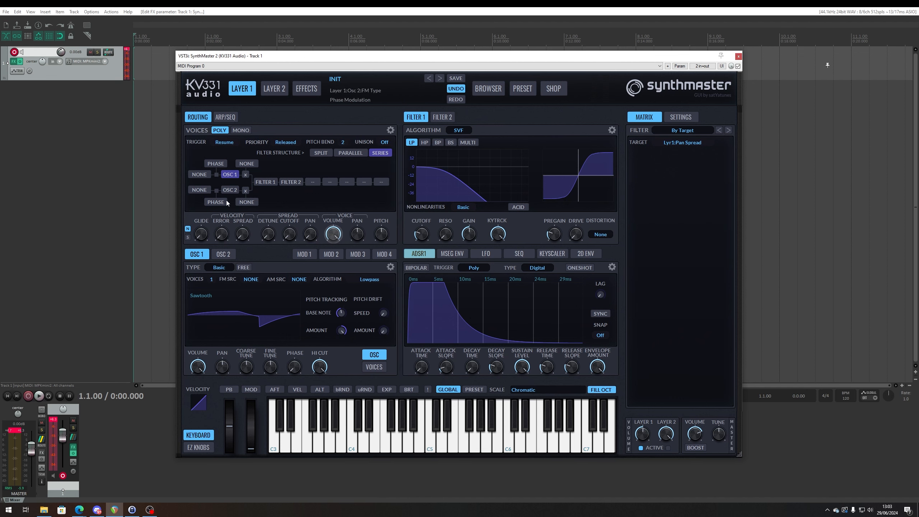
pyautogui.click(206, 174)
pyautogui.click(216, 164)
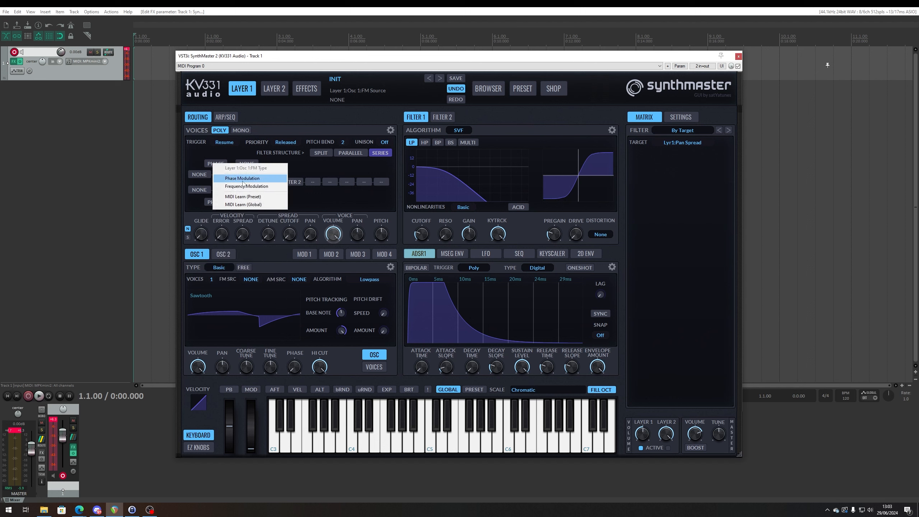
pyautogui.click(309, 170)
pyautogui.click(250, 165)
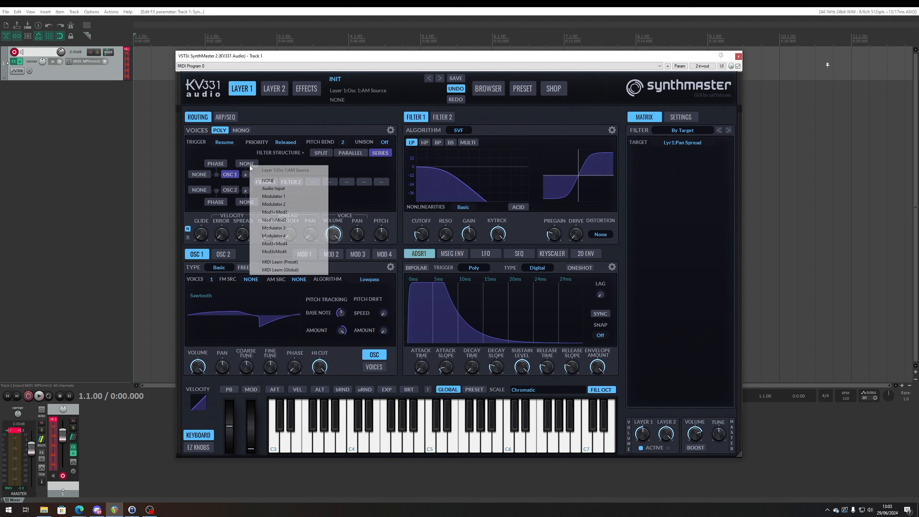
pyautogui.click(245, 175)
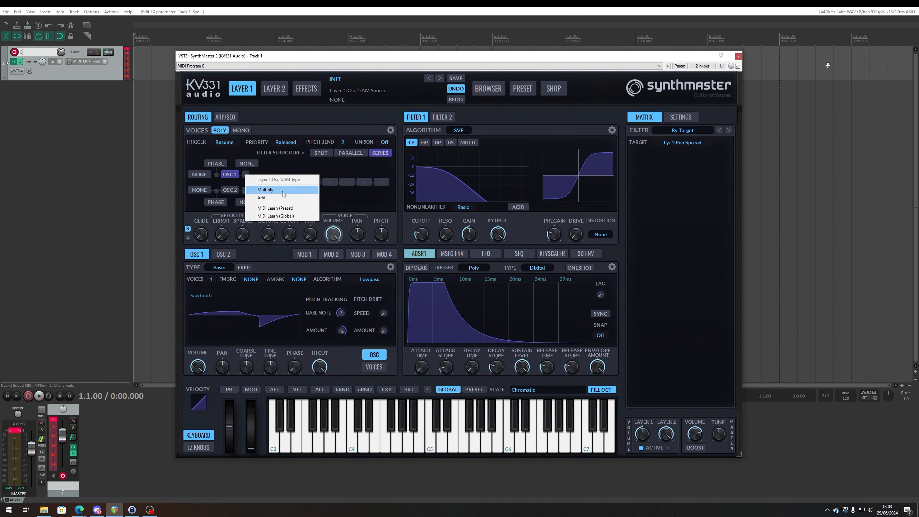
pyautogui.click(247, 164)
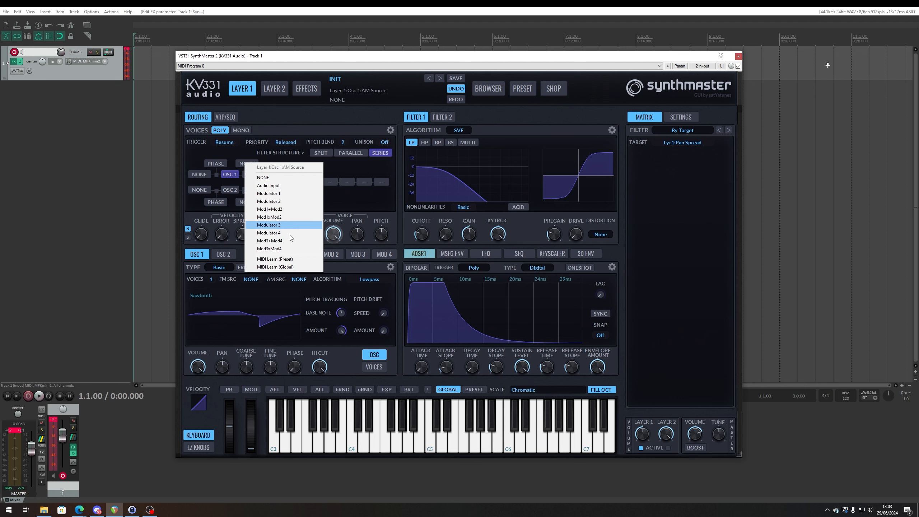
pyautogui.click(199, 174)
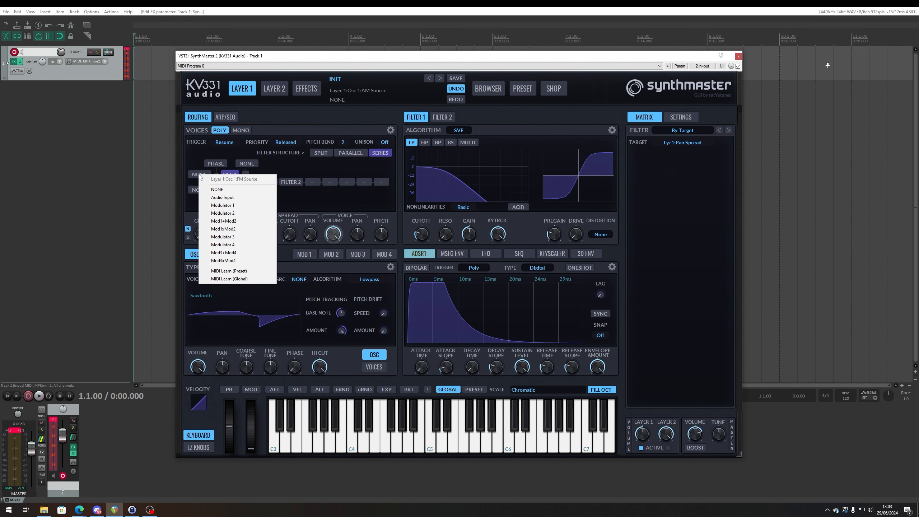
pyautogui.click(315, 207)
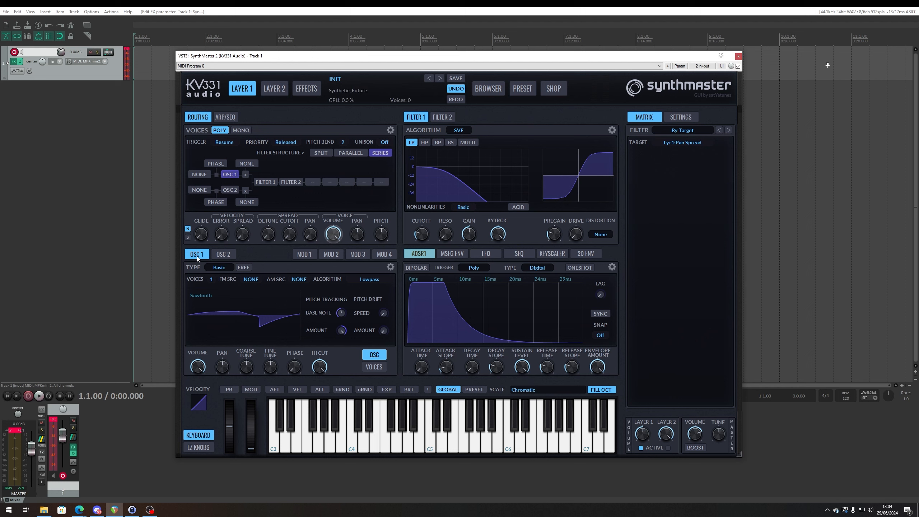
# Examine oscillator 2's sync option and its list of oscillator types
pyautogui.click(216, 254)
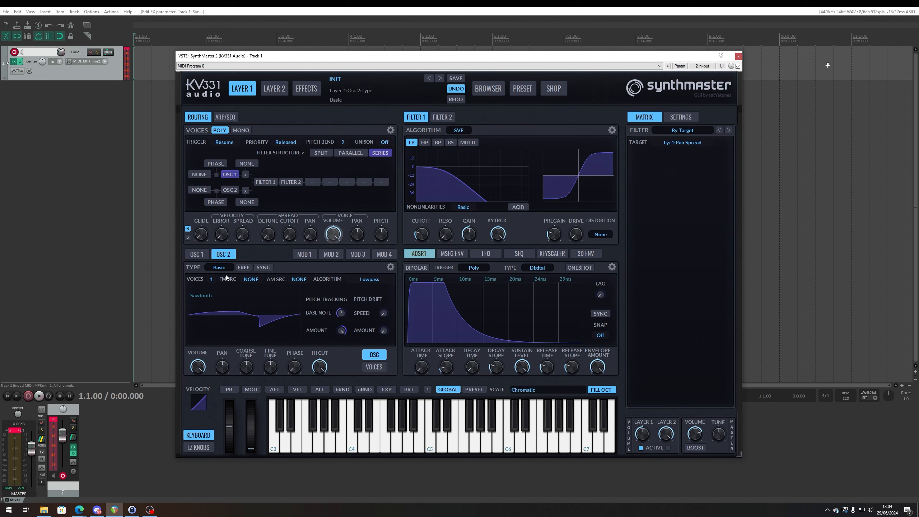
pyautogui.click(267, 268)
pyautogui.click(222, 270)
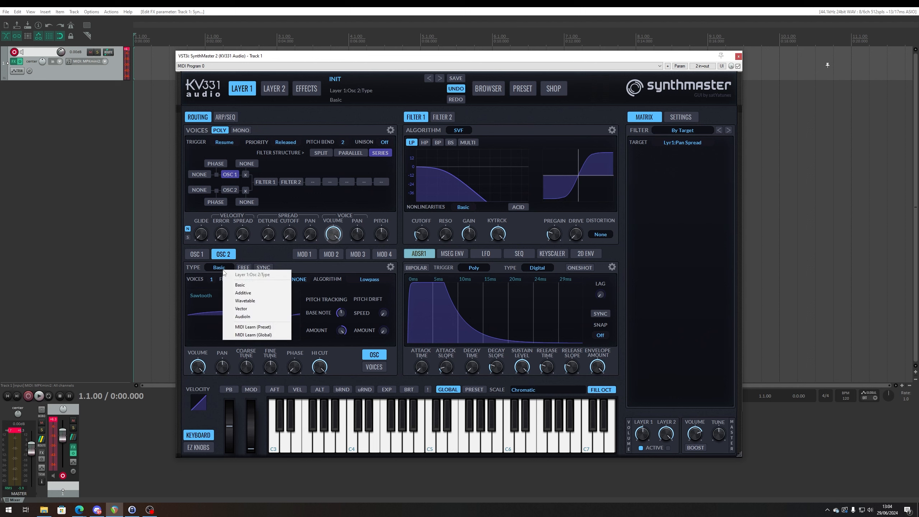
# Try the Square, Triangle and Sine waveforms on oscillator 1, ending on Pulse, and try out its phase control
pyautogui.click(210, 292)
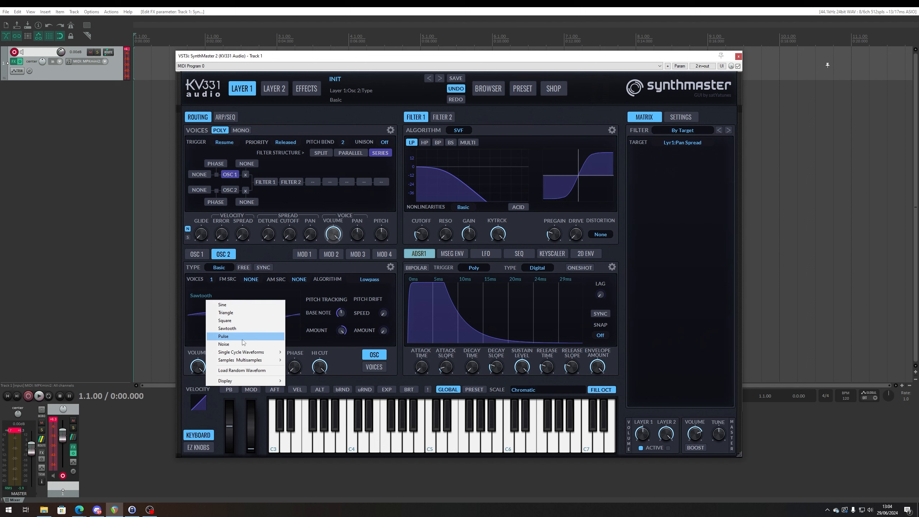
pyautogui.click(243, 321)
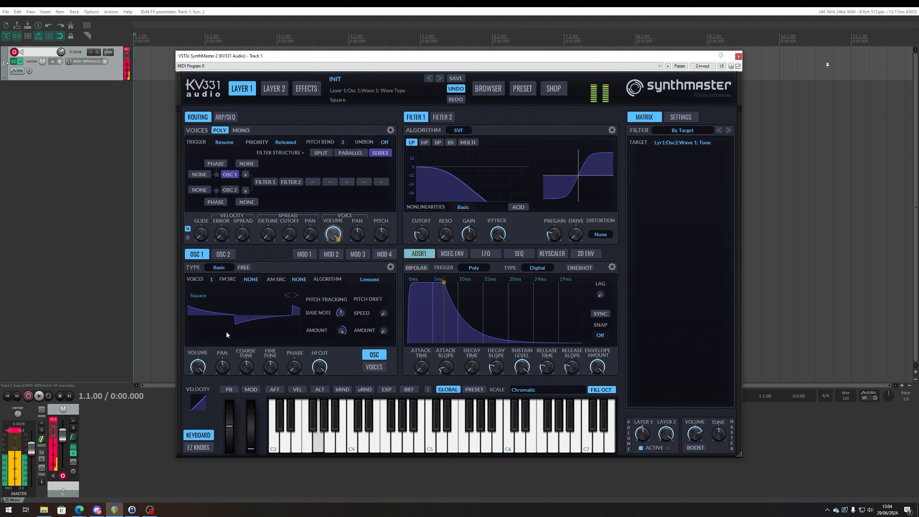
pyautogui.click(197, 322)
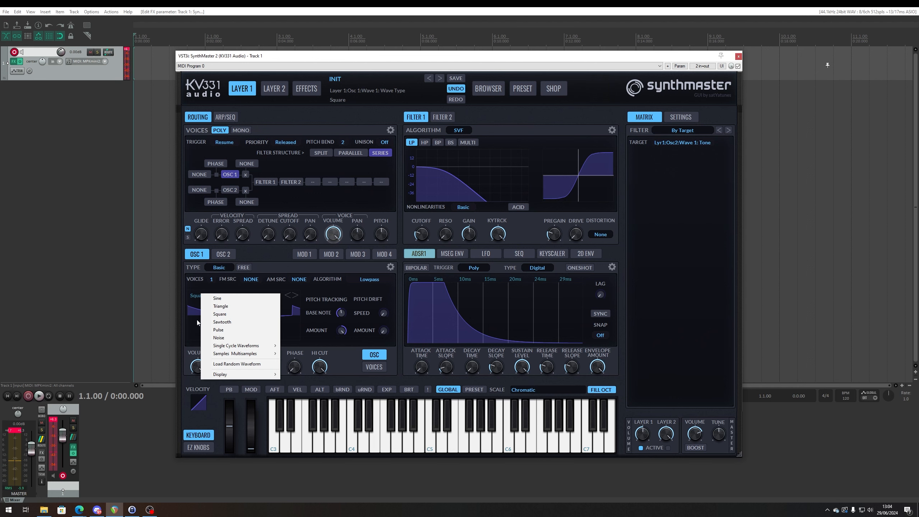
pyautogui.click(220, 306)
pyautogui.click(196, 299)
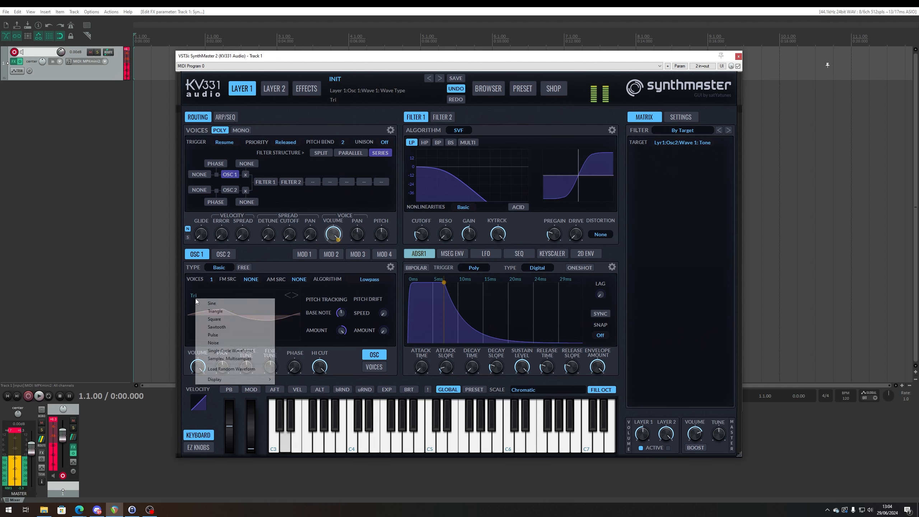
pyautogui.click(208, 303)
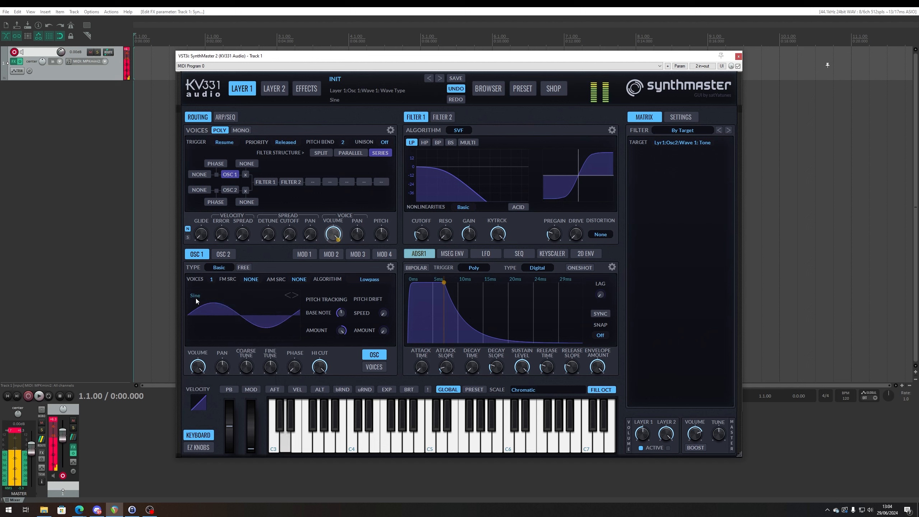
pyautogui.click(195, 298)
pyautogui.click(201, 328)
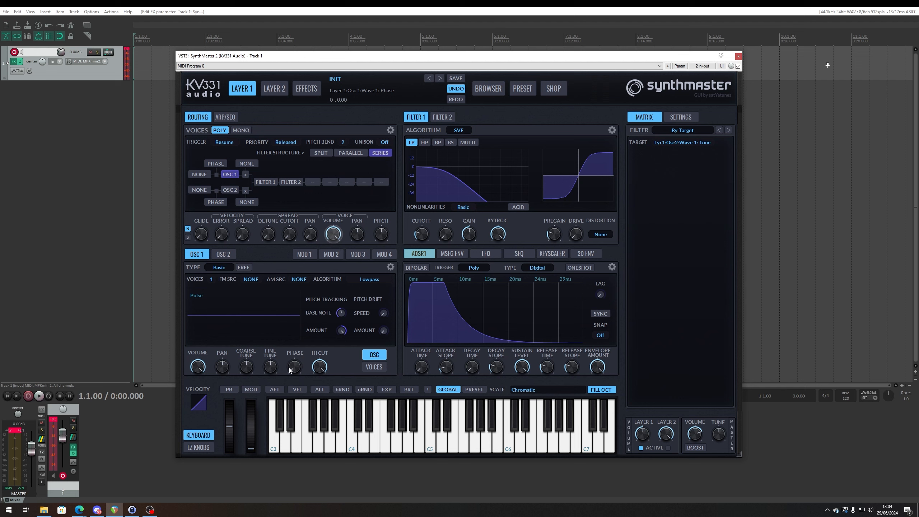
pyautogui.moveTo(290, 371); pyautogui.dragTo(280, 493)
# Set oscillator 1's number of voices to 16
pyautogui.click(211, 279)
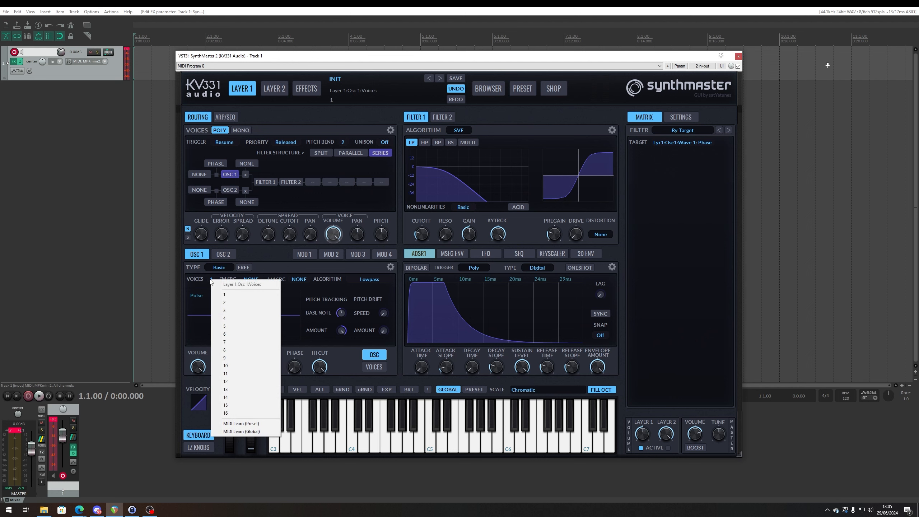
pyautogui.click(199, 279)
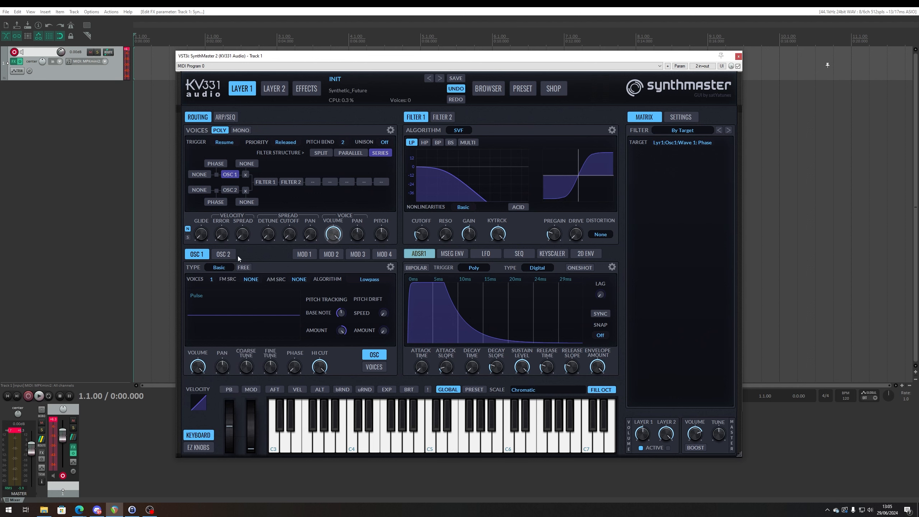
pyautogui.click(211, 279)
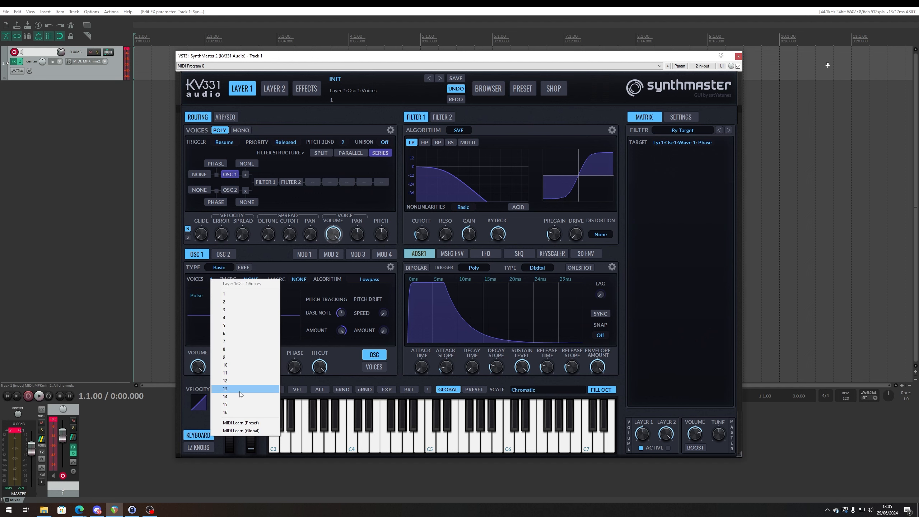
pyautogui.click(239, 413)
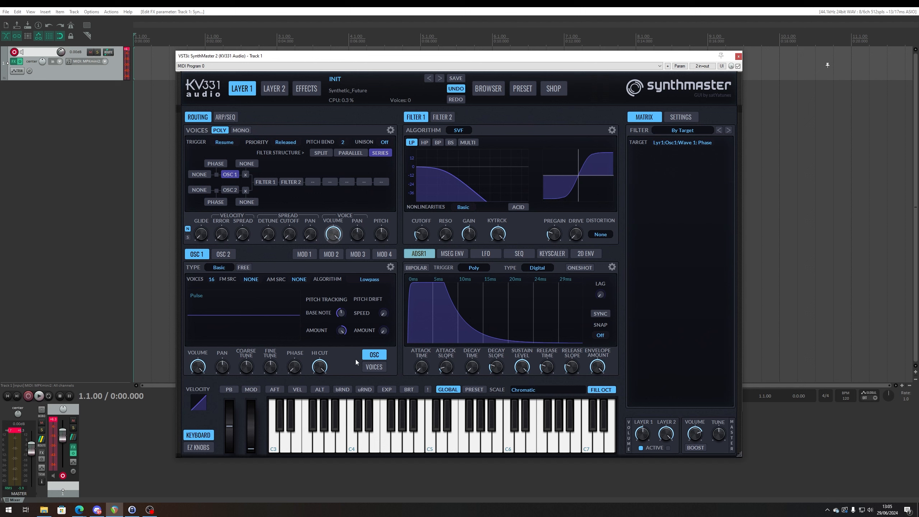
# Set the phase of oscillator 1's pulse wave to about 50 and bring up its voice spread controls
pyautogui.click(378, 370)
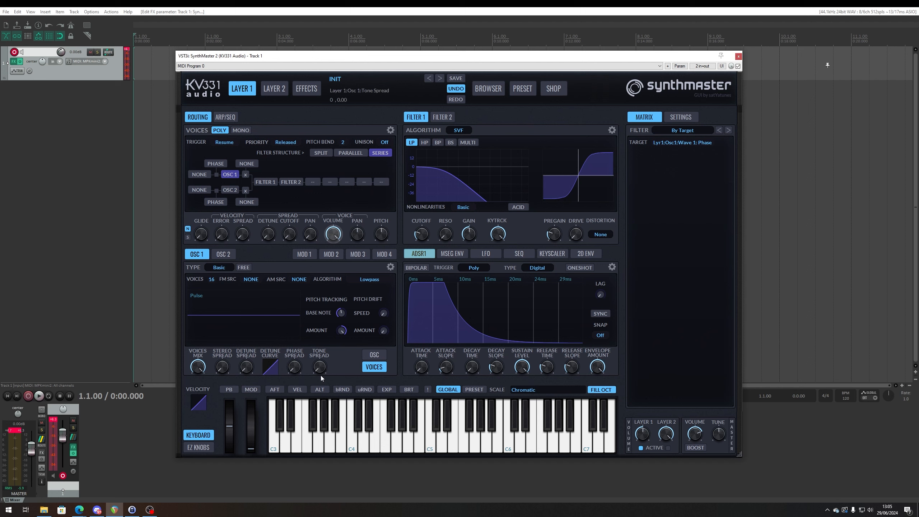
pyautogui.click(373, 355)
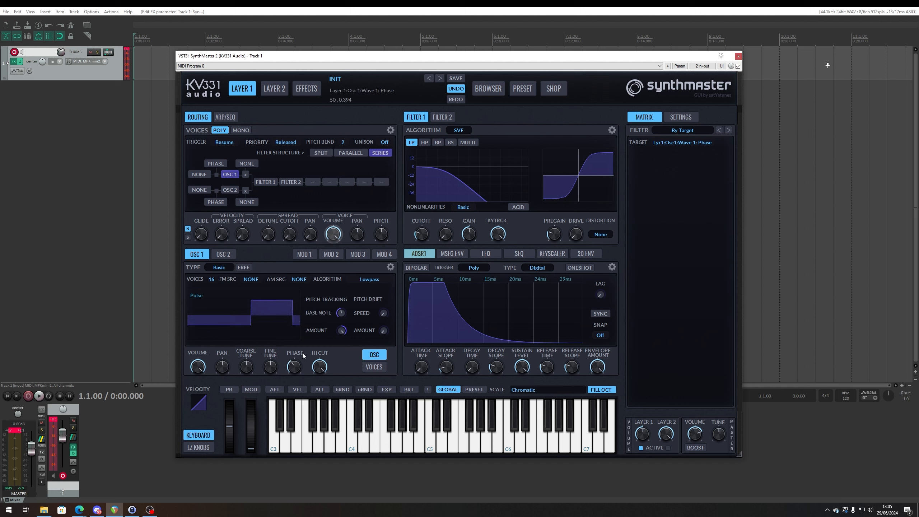
pyautogui.click(371, 367)
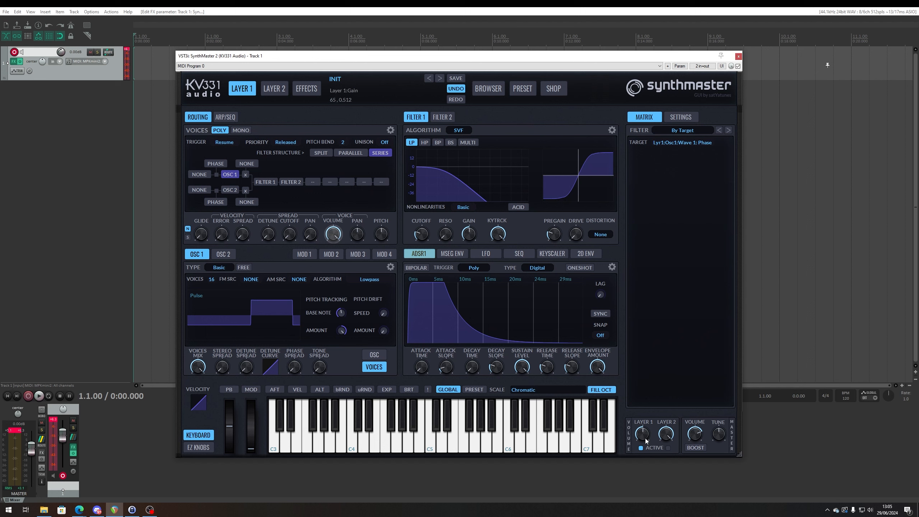
# Lower the master and Layer 1 volumes, and shape oscillator 1's stereo, detune and phase spreads and its detune curve
pyautogui.moveTo(694, 434); pyautogui.dragTo(697, 450)
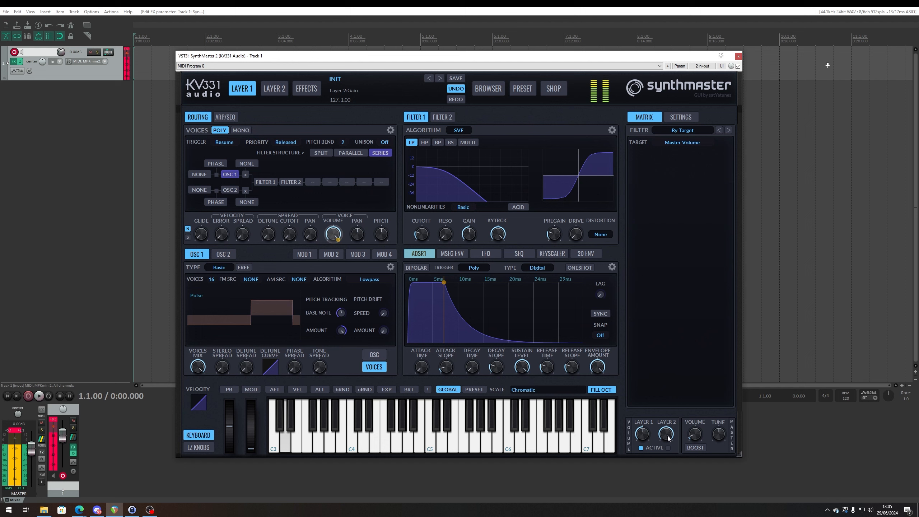
pyautogui.moveTo(643, 434); pyautogui.dragTo(645, 449)
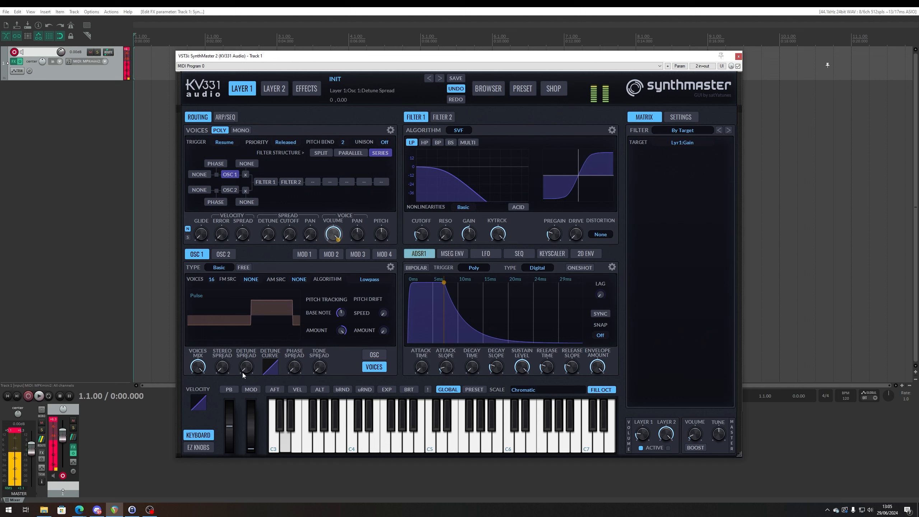
pyautogui.moveTo(244, 370); pyautogui.dragTo(250, 362)
pyautogui.moveTo(700, 435); pyautogui.dragTo(702, 427)
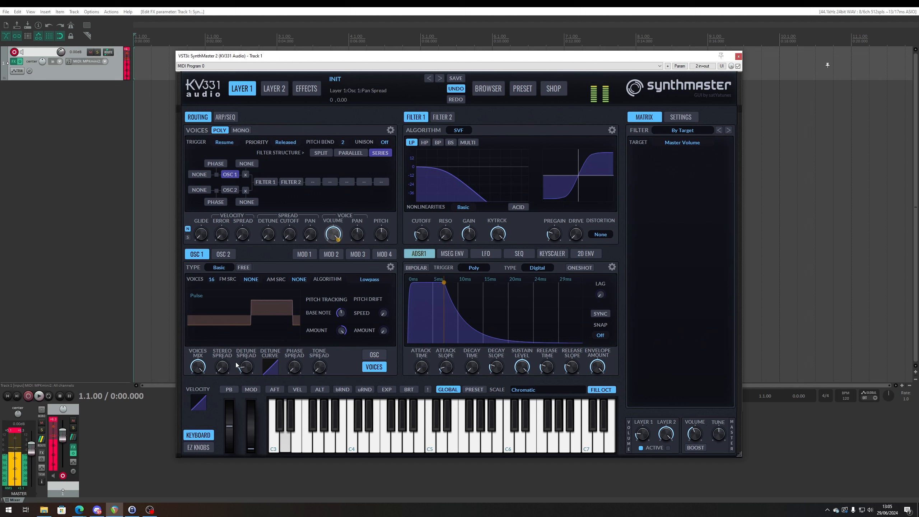
pyautogui.moveTo(224, 368); pyautogui.dragTo(301, 364)
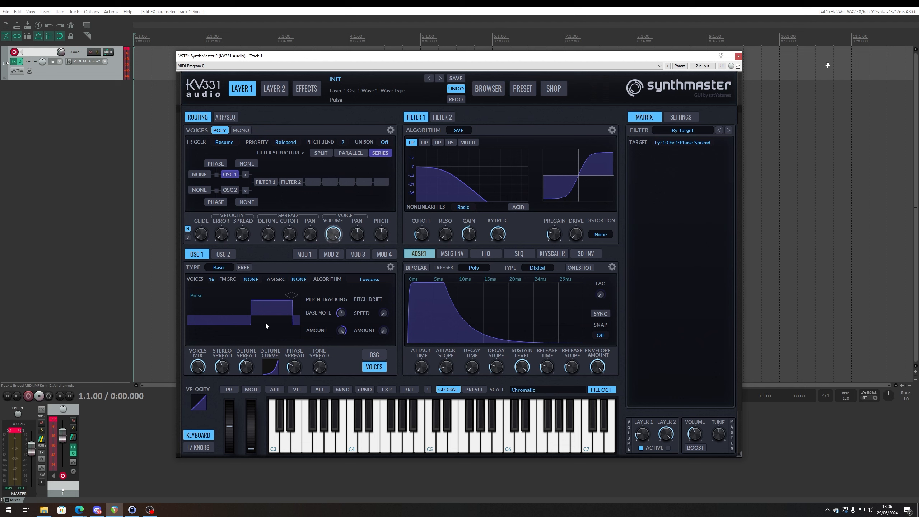
# Set Layer 1's unison to 8 voices and raise its detune, cutoff and pan spreads
pyautogui.click(212, 280)
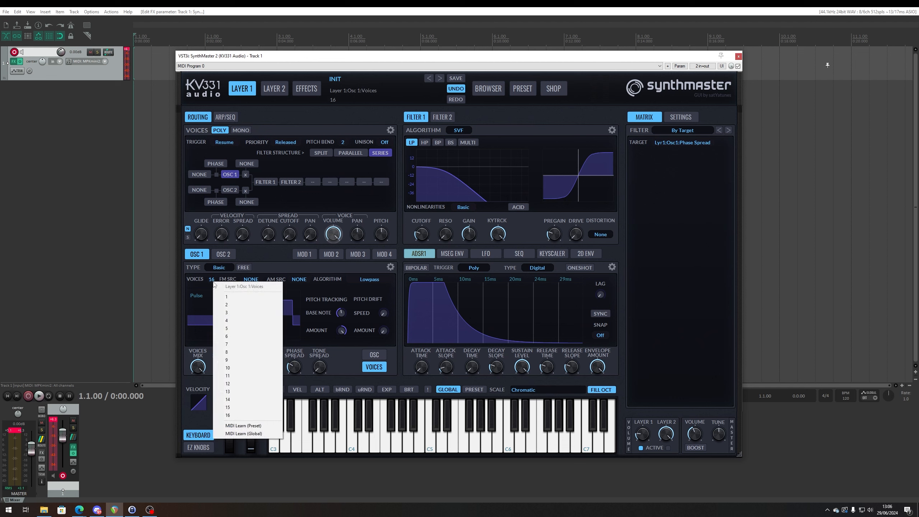
pyautogui.click(325, 203)
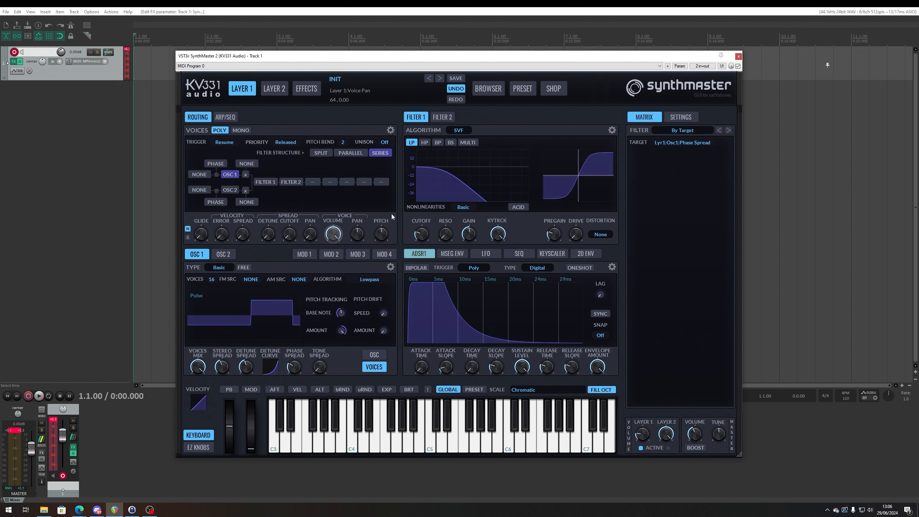
pyautogui.click(384, 142)
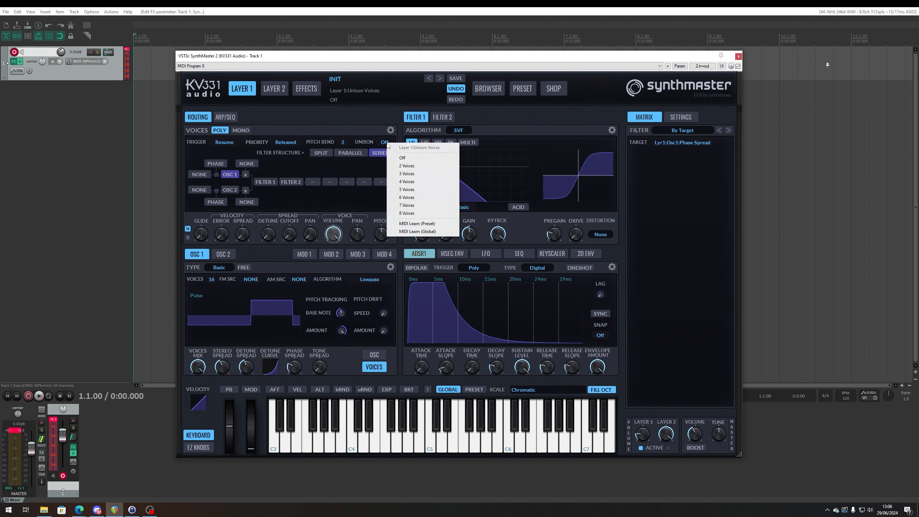
pyautogui.click(419, 215)
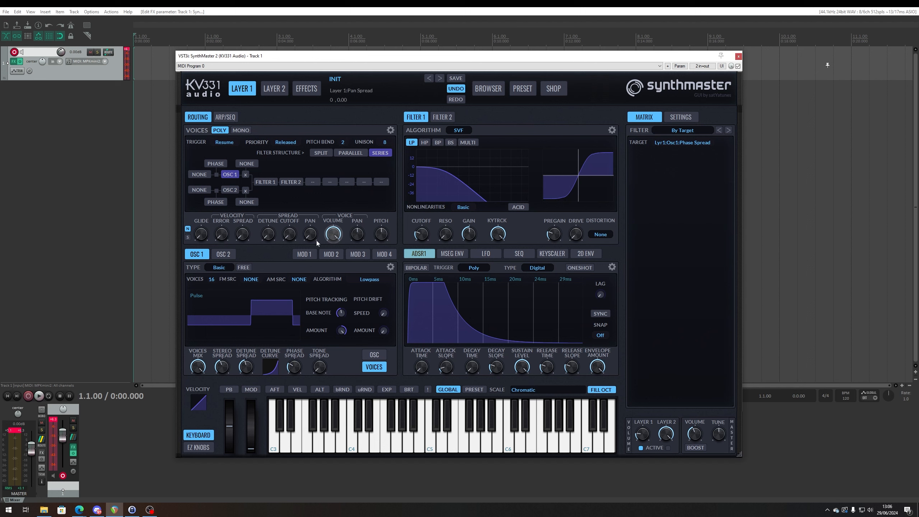
pyautogui.moveTo(269, 237); pyautogui.dragTo(321, 215)
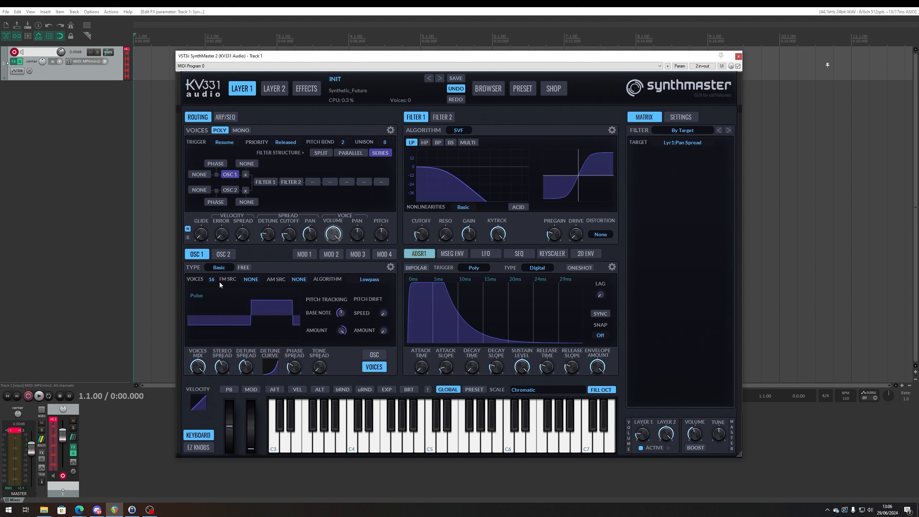
# Turn Layer 1's unison off and reduce oscillator 1 to 1 voice
pyautogui.click(384, 141)
pyautogui.click(400, 159)
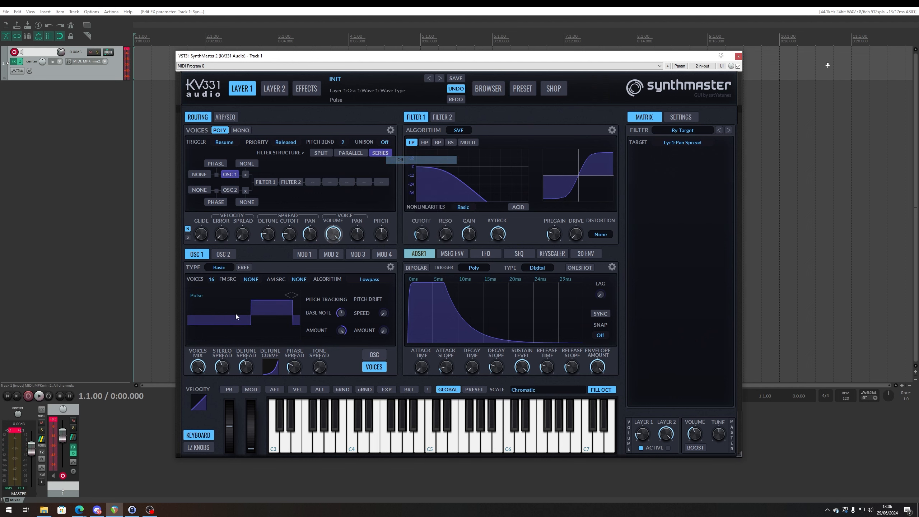
pyautogui.click(213, 279)
pyautogui.click(228, 286)
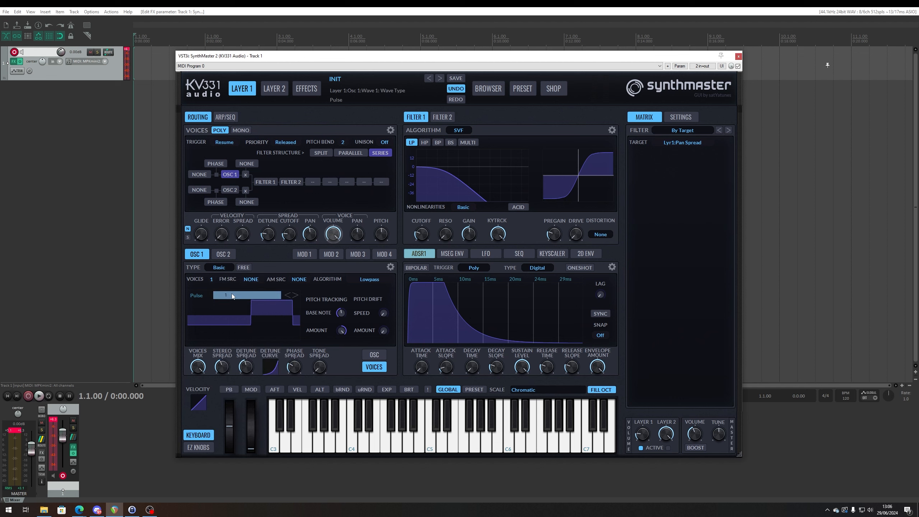
# Review oscillator 1's FM sources and the algorithm categories, and set its algorithm to Bit Crush
pyautogui.click(250, 279)
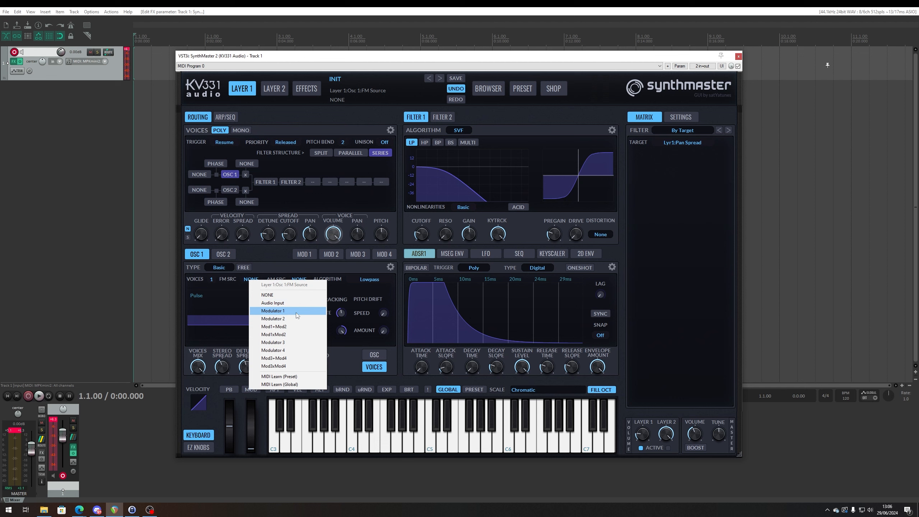
pyautogui.click(243, 299)
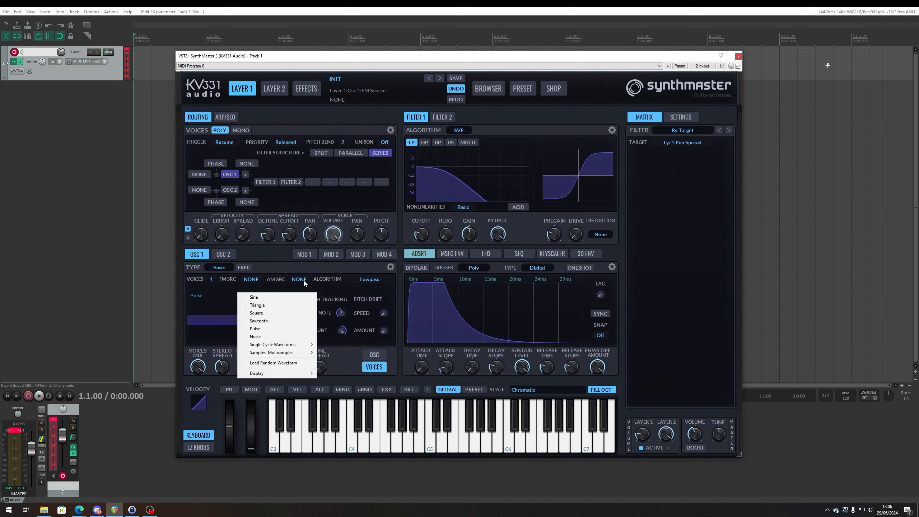
pyautogui.rightClick(366, 280)
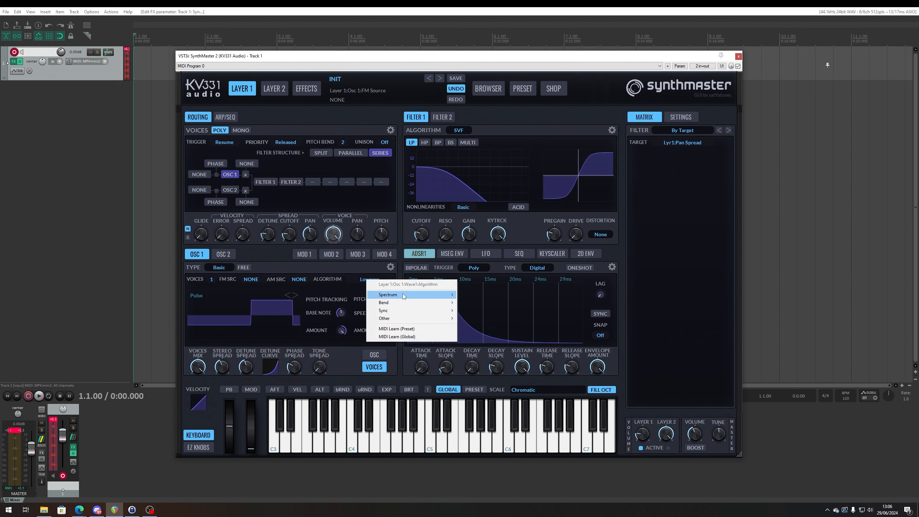
pyautogui.moveTo(415, 303)
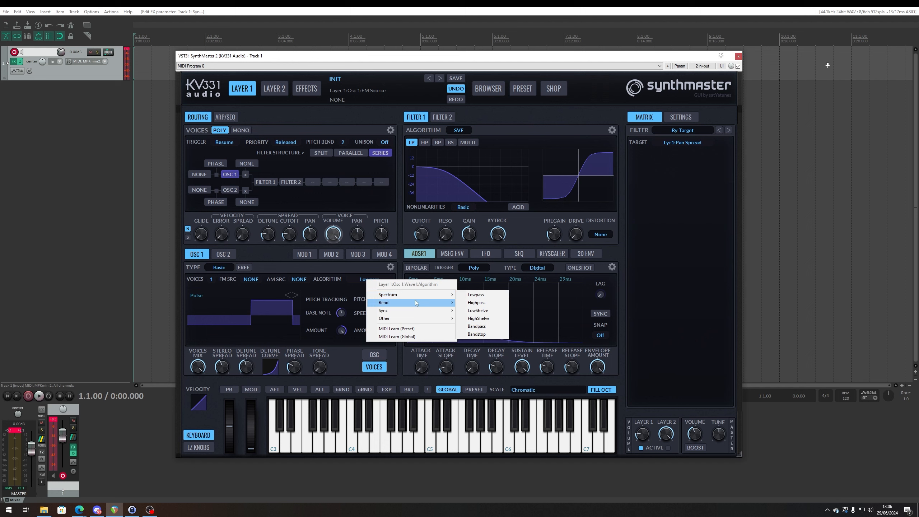
pyautogui.moveTo(414, 320)
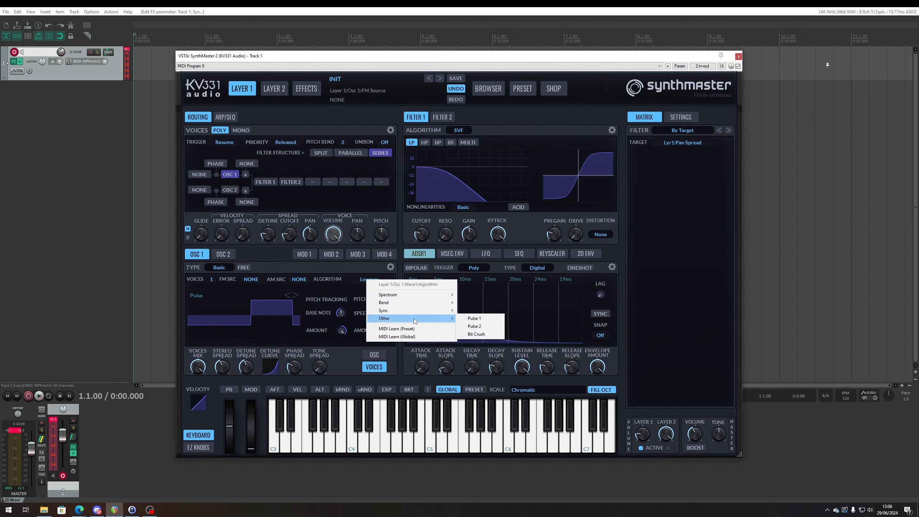
pyautogui.click(476, 334)
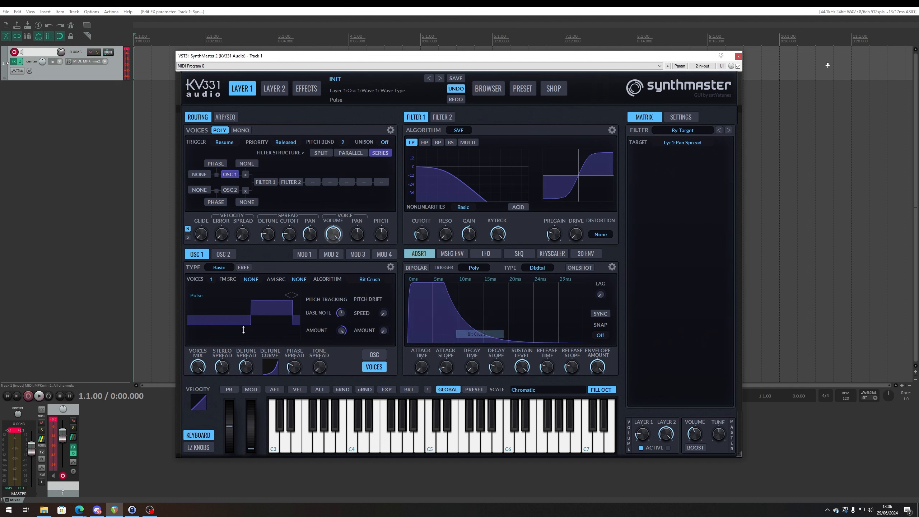
# Set oscillator 1's waveform to Sawtooth and bring up its main controls, including the bits amount
pyautogui.click(195, 300)
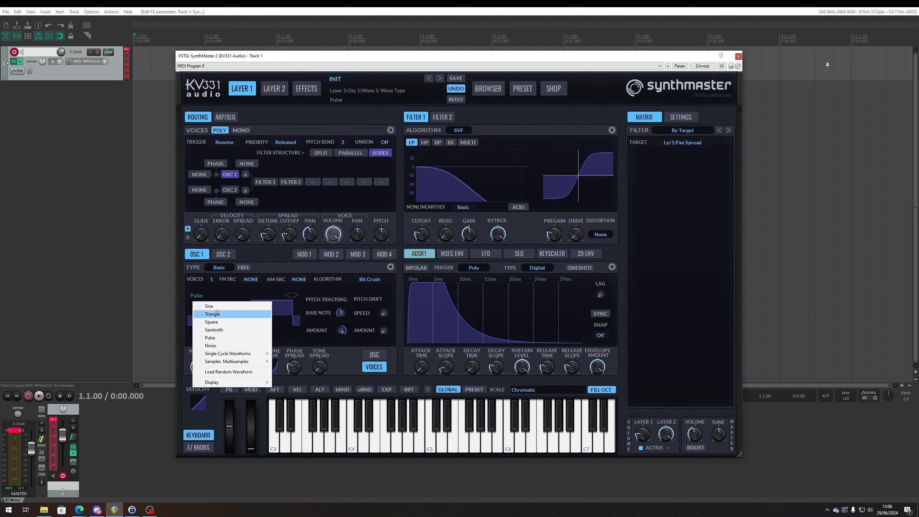
pyautogui.click(227, 329)
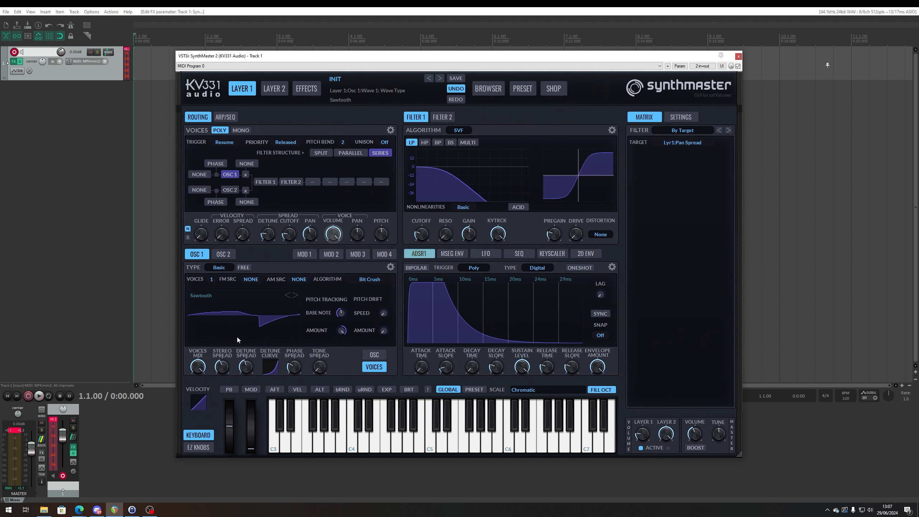
pyautogui.click(369, 357)
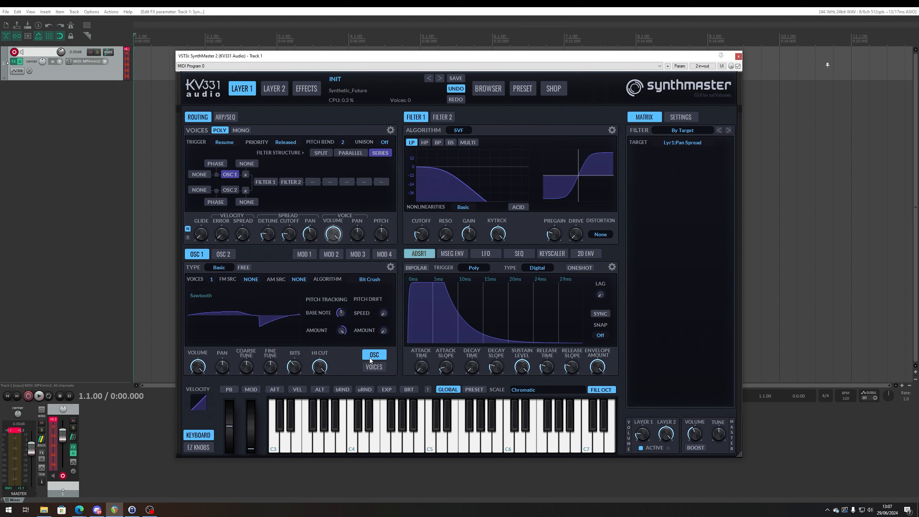
# Lower oscillator 1's bits amount, then replace its Bit Crush algorithm with the Highpass spectrum algorithm
pyautogui.moveTo(295, 369); pyautogui.dragTo(297, 389)
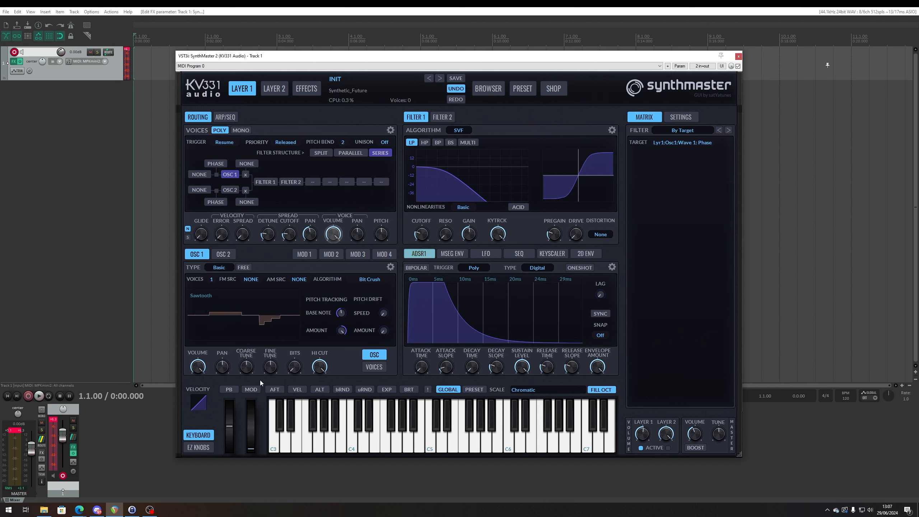
pyautogui.rightClick(370, 280)
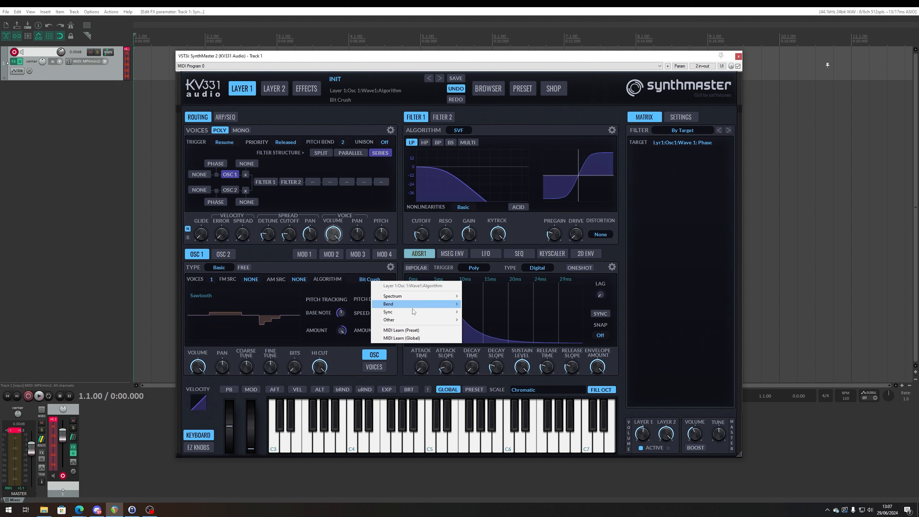
pyautogui.moveTo(428, 304)
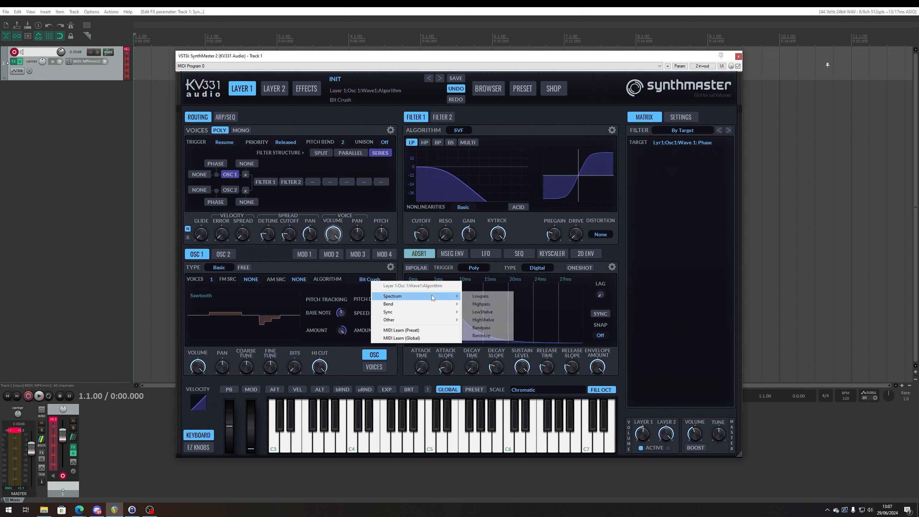
pyautogui.click(490, 306)
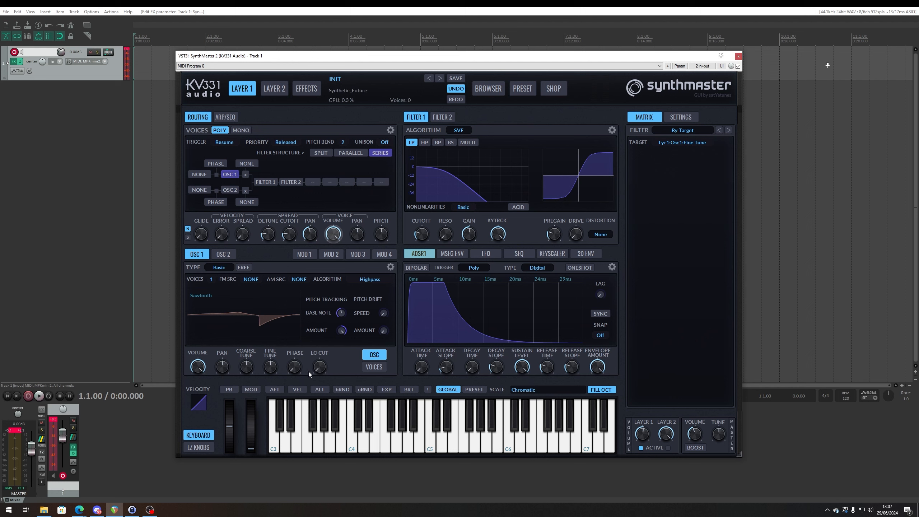
pyautogui.rightClick(361, 282)
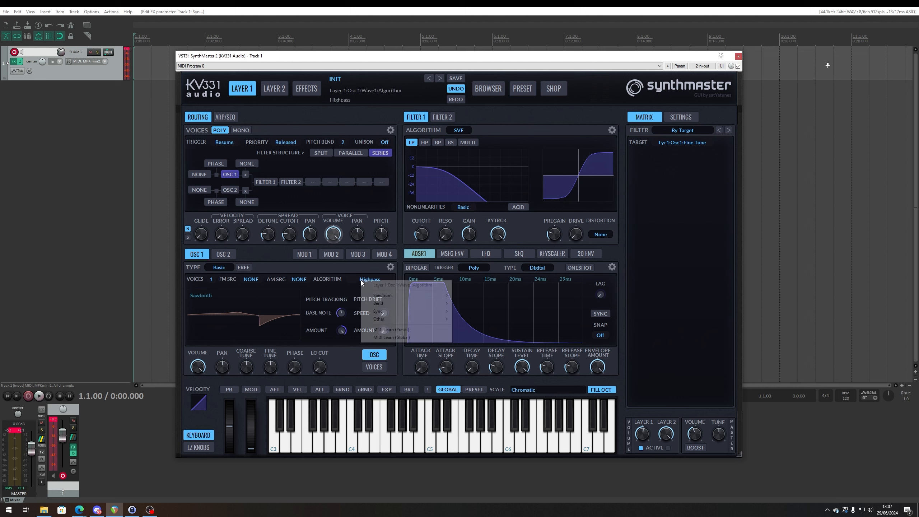
pyautogui.click(351, 361)
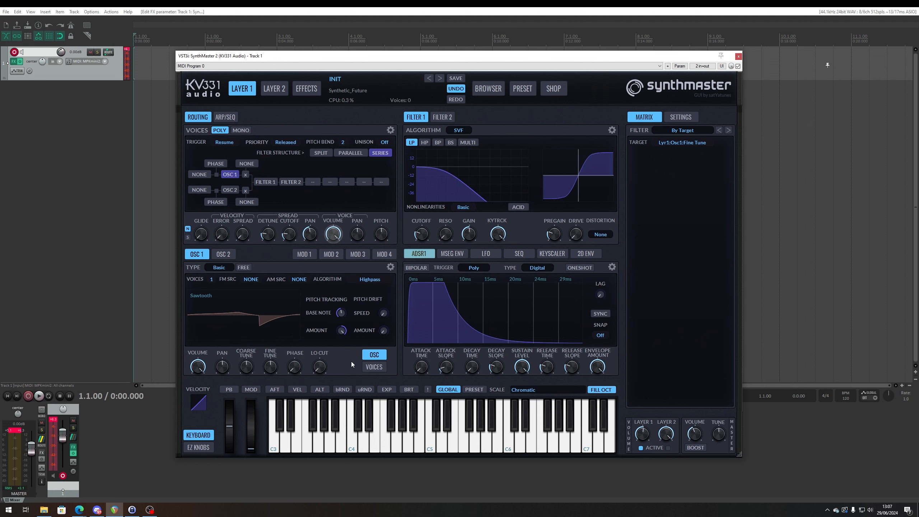
# Review oscillator 1's voice-spread and main controls, and bring up the modulation assigned to Layer 1's voice volume
pyautogui.click(373, 367)
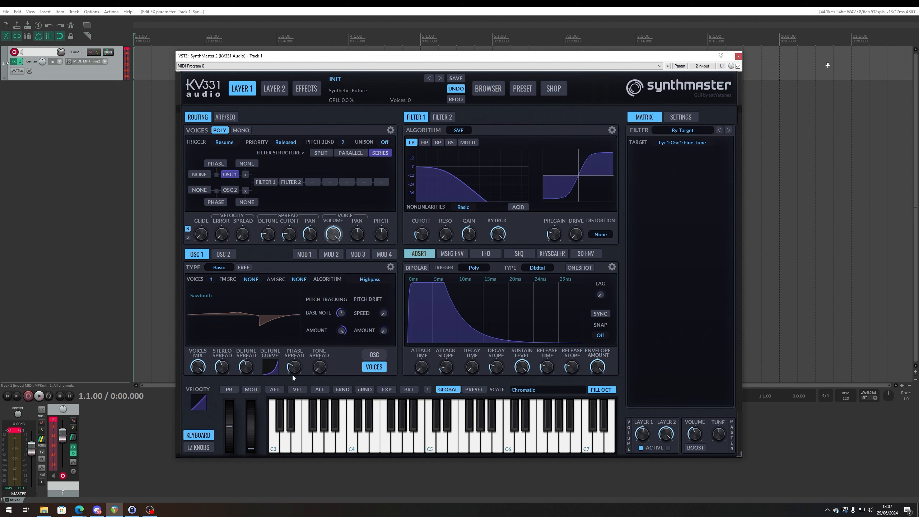
pyautogui.click(374, 354)
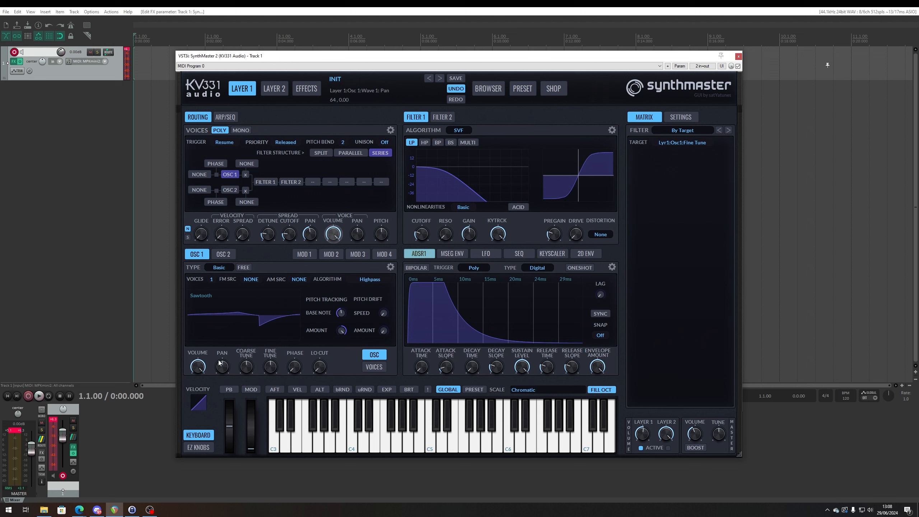
pyautogui.moveTo(198, 367)
pyautogui.mouseDown()
pyautogui.moveTo(200, 383)
pyautogui.moveTo(199, 366)
pyautogui.mouseUp()
pyautogui.click(333, 237)
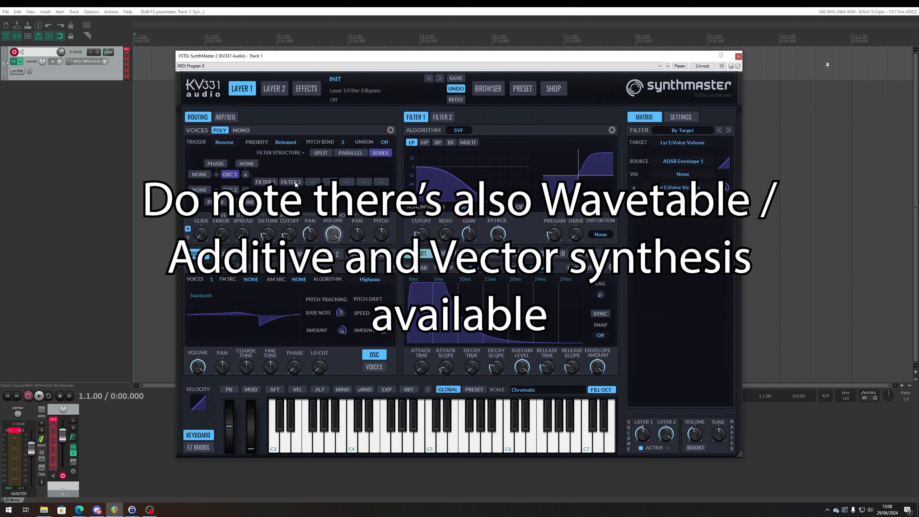
# Set Filter 1's algorithm to VAnalog and step through its filter types up to dual, ending on low-pass
pyautogui.click(456, 129)
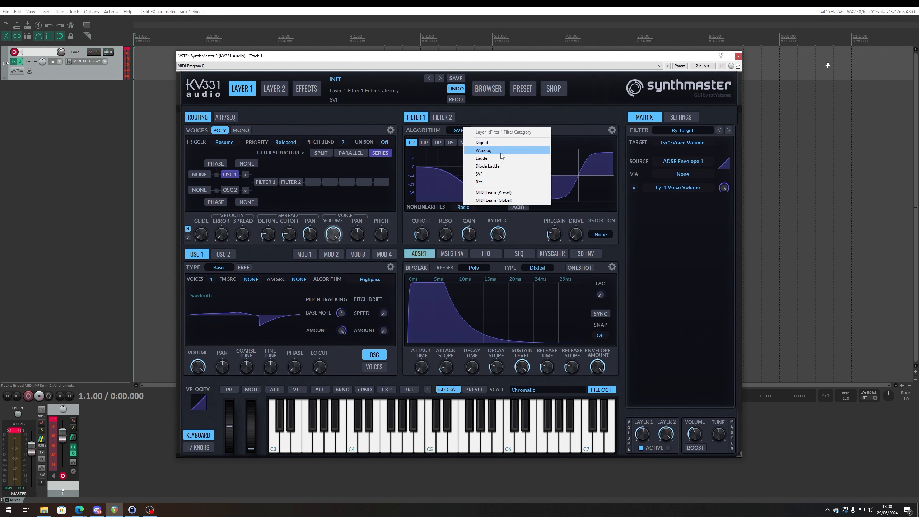
pyautogui.click(485, 150)
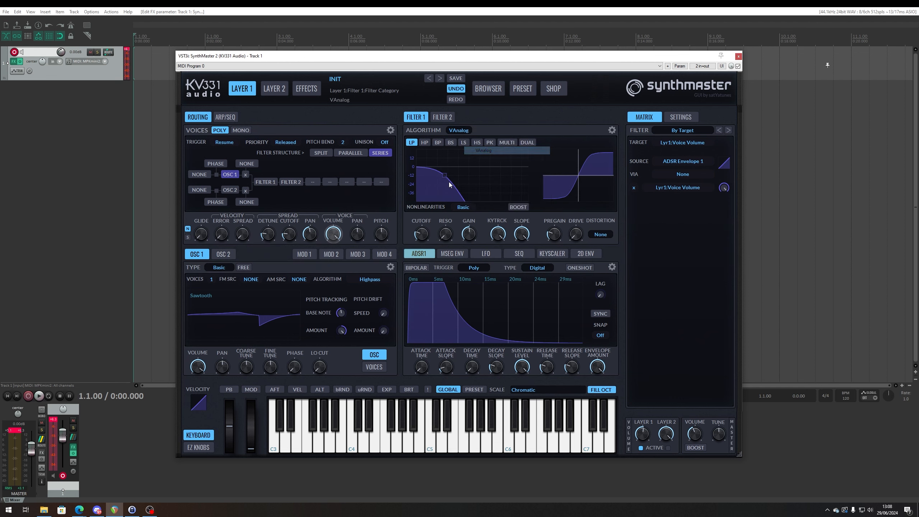
pyautogui.click(437, 142)
pyautogui.click(450, 142)
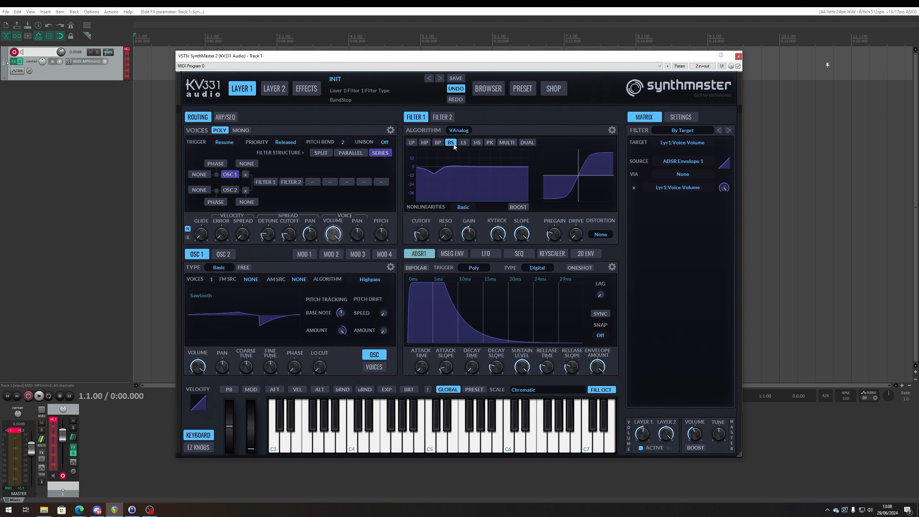
pyautogui.click(464, 144)
pyautogui.click(477, 143)
pyautogui.click(489, 143)
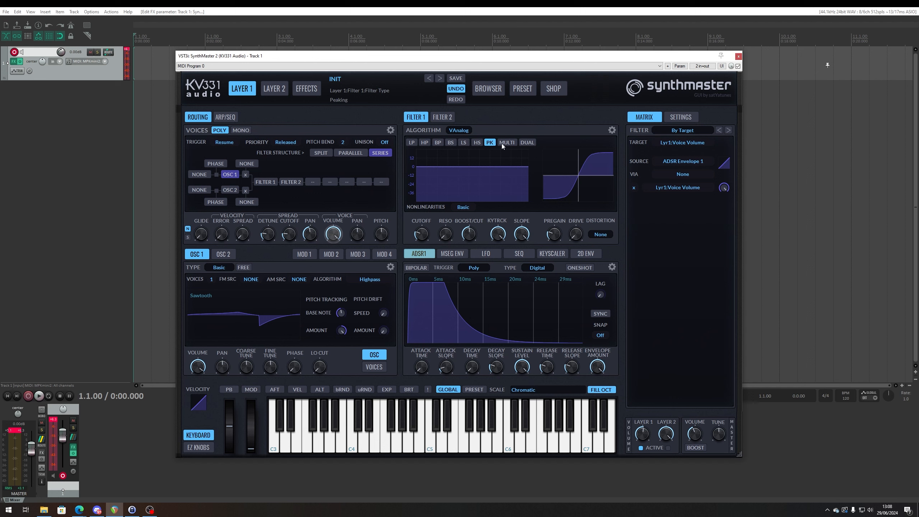
pyautogui.click(503, 144)
pyautogui.click(521, 143)
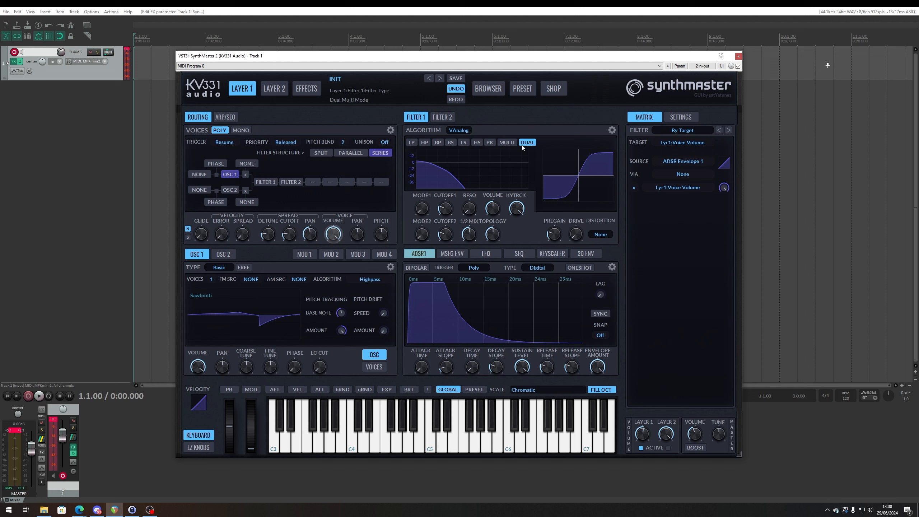
pyautogui.click(411, 142)
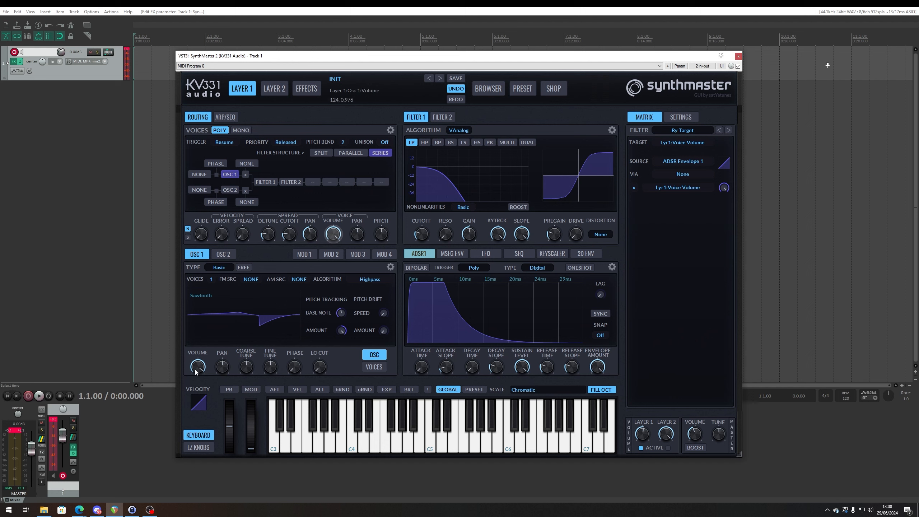
# Try Filter 1's cutoff and resonance with oscillator 1's volume lowered, ending with the low-pass cutoff raised to maximum
pyautogui.moveTo(195, 372); pyautogui.dragTo(219, 495)
pyautogui.moveTo(424, 238); pyautogui.dragTo(469, 172)
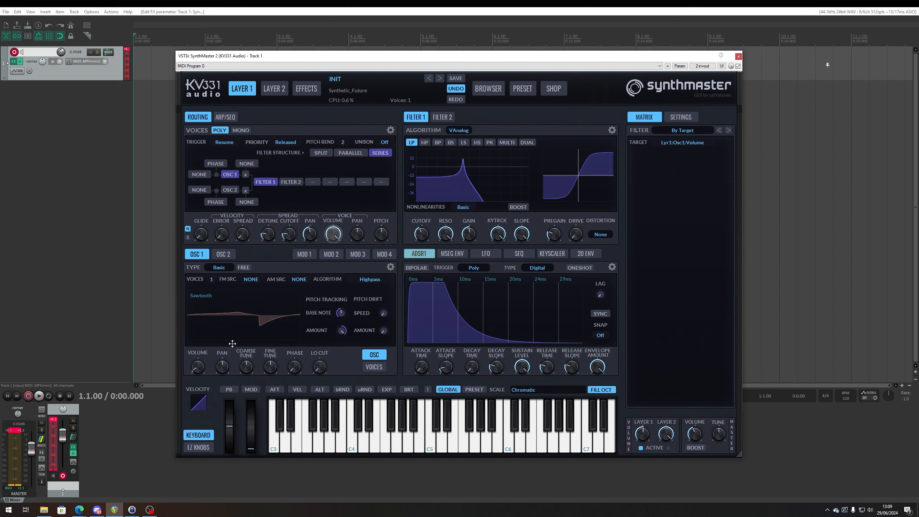
pyautogui.moveTo(422, 237)
pyautogui.mouseDown()
pyautogui.moveTo(419, 252)
pyautogui.moveTo(424, 231)
pyautogui.mouseUp()
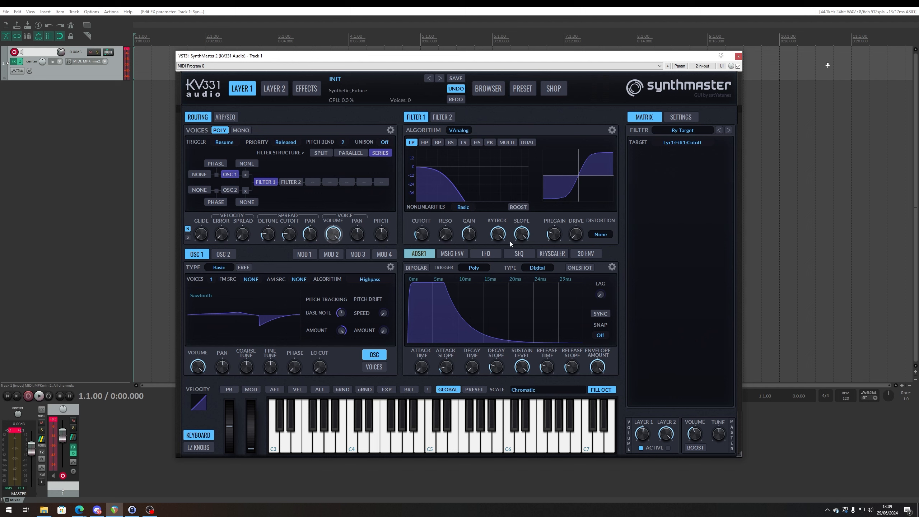
pyautogui.moveTo(420, 233); pyautogui.dragTo(442, 168)
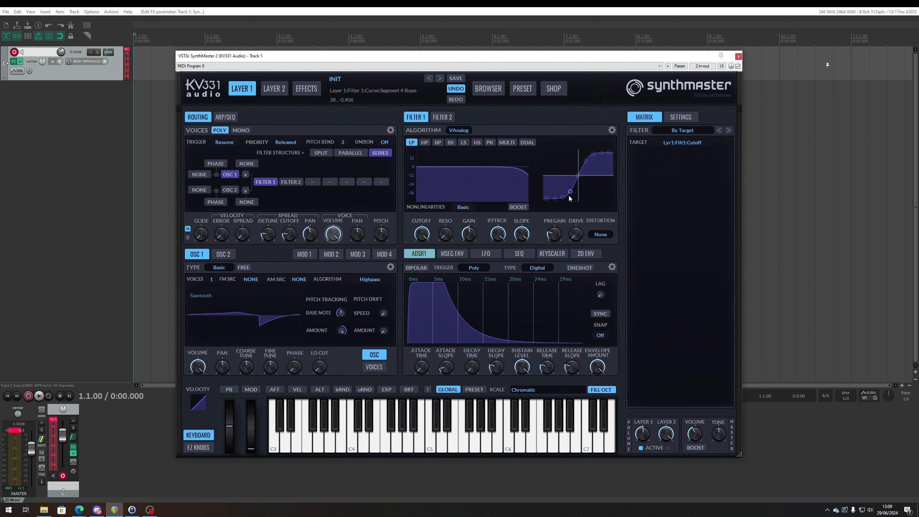
# Set Filter 1's distortion to Inside Filter, and reshape its distortion curve with oscillator 1 on a Sine waveform
pyautogui.click(602, 234)
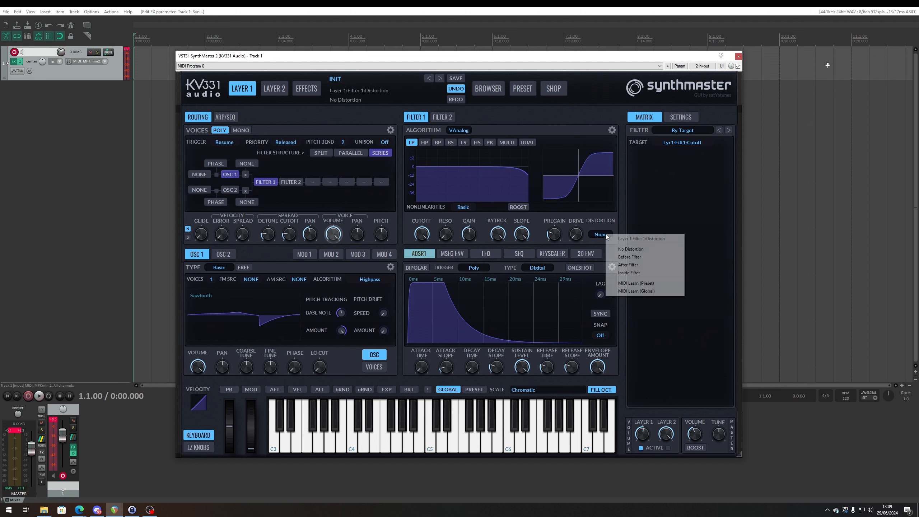
pyautogui.click(650, 272)
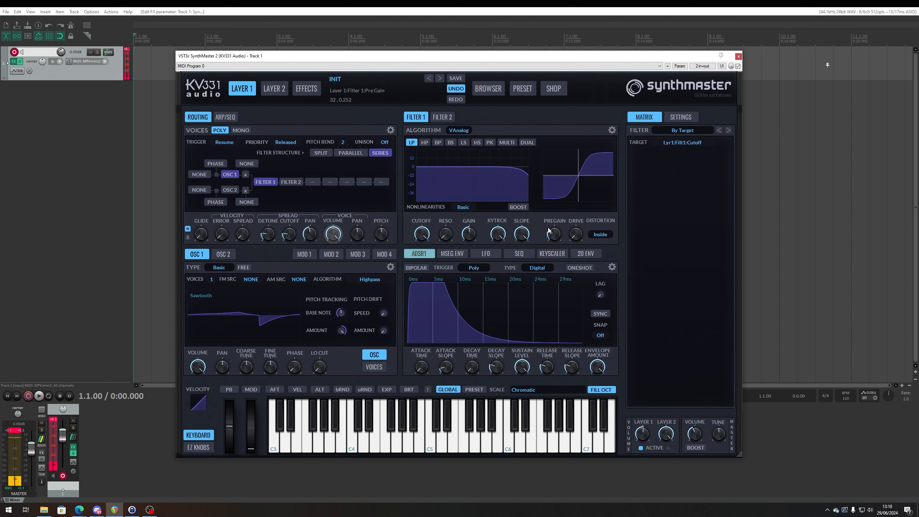
pyautogui.click(201, 296)
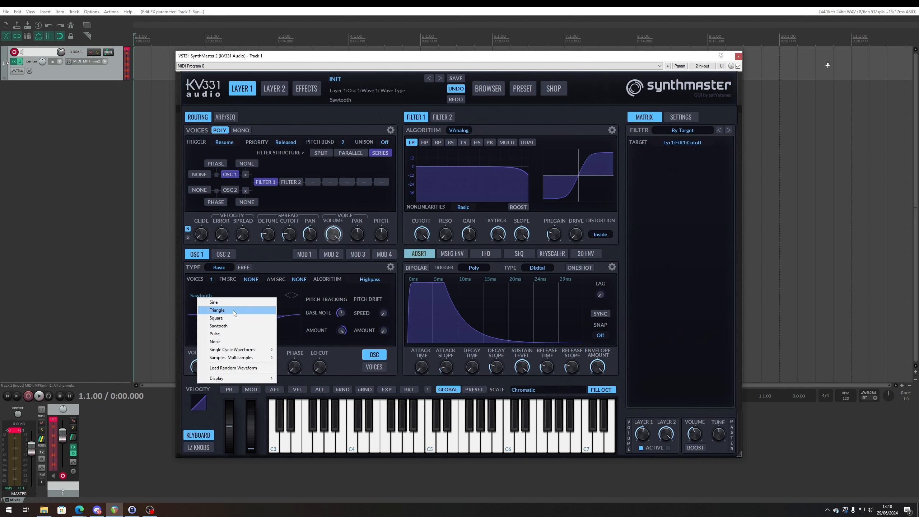
pyautogui.click(242, 302)
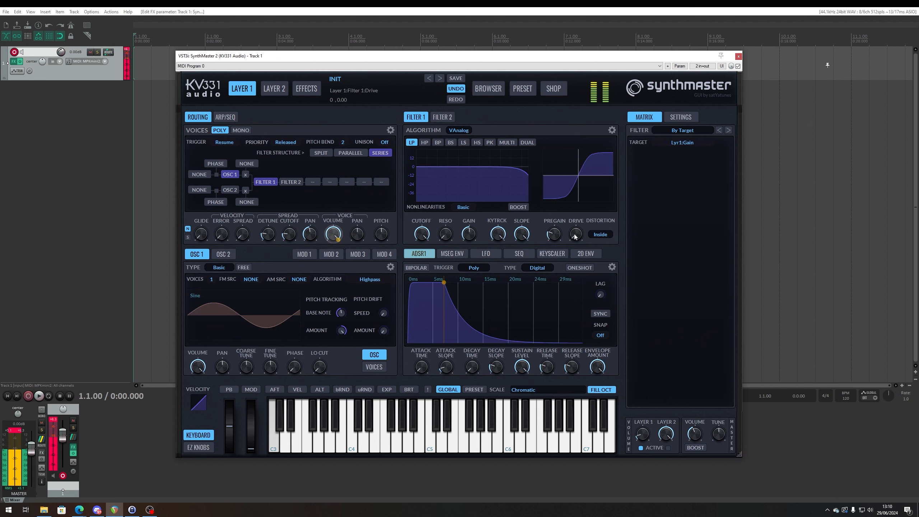
pyautogui.moveTo(587, 199); pyautogui.dragTo(589, 188)
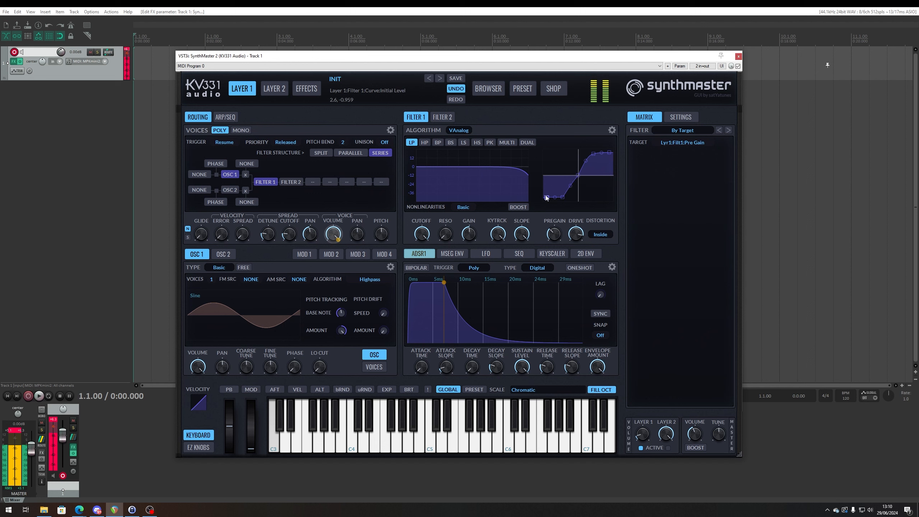
pyautogui.moveTo(562, 197); pyautogui.dragTo(611, 188)
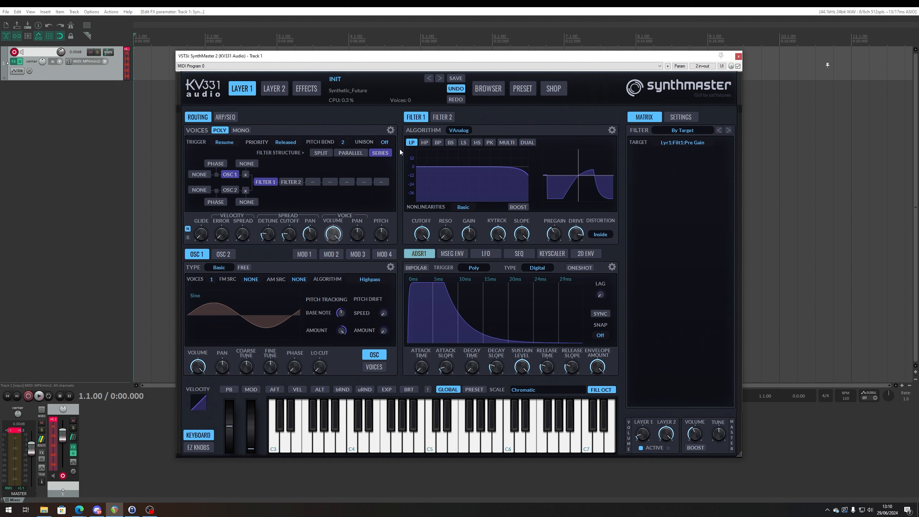
# Set Layer 1's filter structure to Split and enable oscillator 2 with a Sine waveform
pyautogui.click(320, 153)
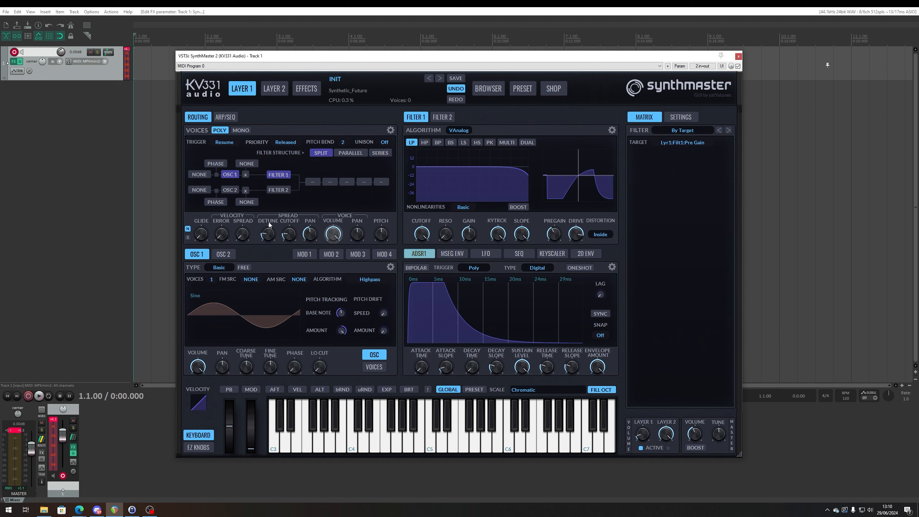
pyautogui.click(231, 190)
pyautogui.click(232, 255)
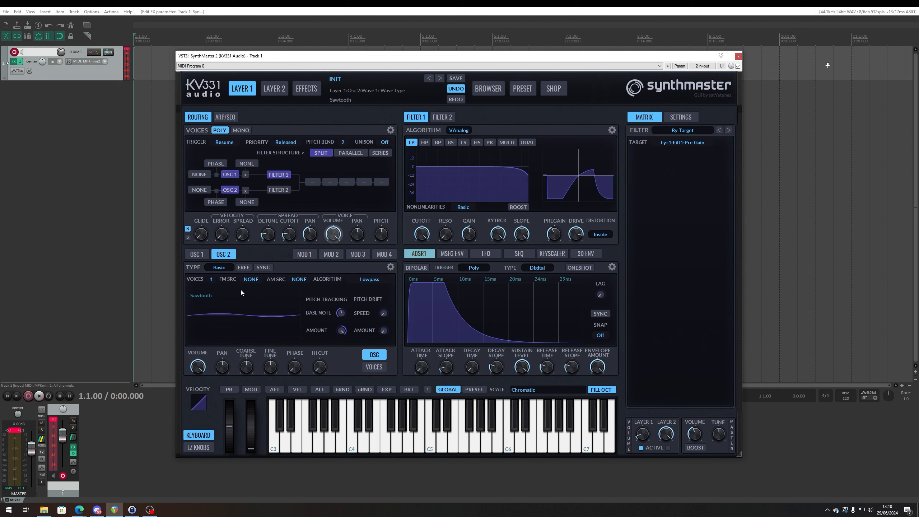
pyautogui.click(207, 295)
pyautogui.click(232, 299)
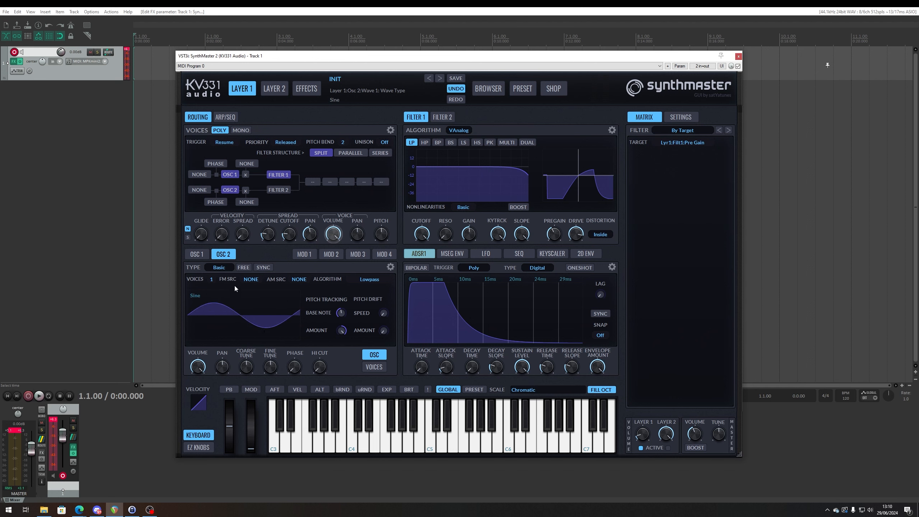
# Experiment with oscillator 2's coarse tune and set its pitch to 1 octave and 0 semitones
pyautogui.moveTo(247, 370); pyautogui.dragTo(250, 366)
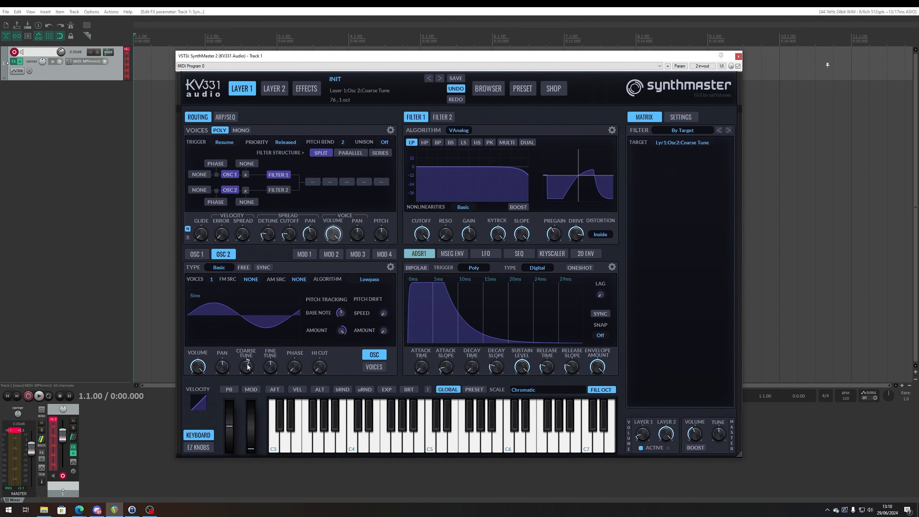
pyautogui.scroll(-1, 247, 367)
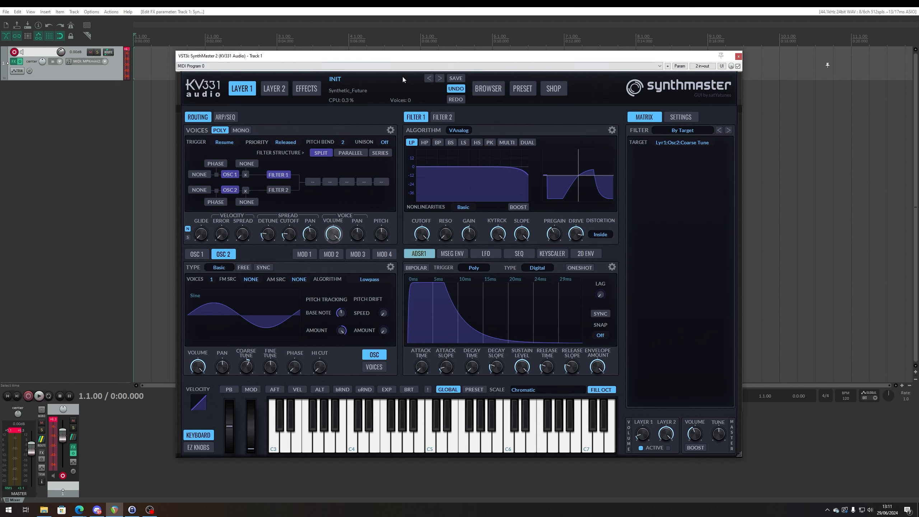
pyautogui.moveTo(247, 372); pyautogui.dragTo(261, 293)
pyautogui.moveTo(244, 364); pyautogui.dragTo(247, 368)
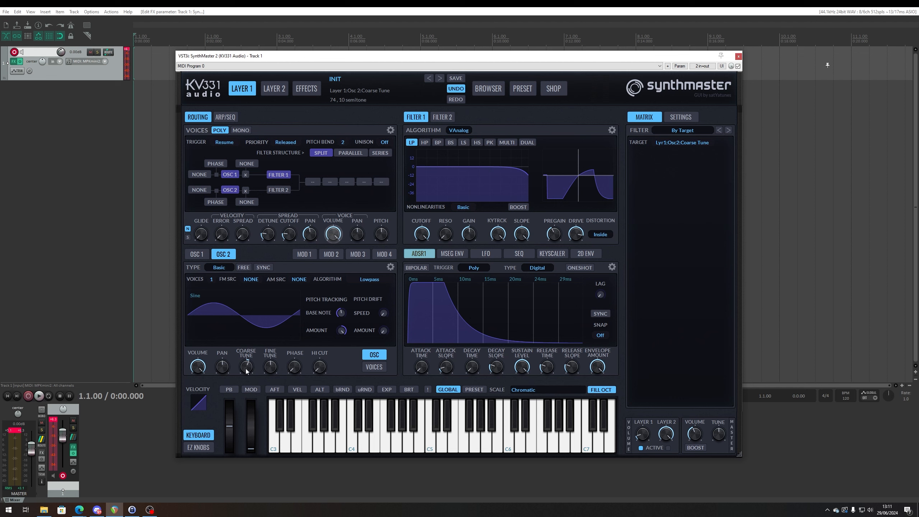
pyautogui.rightClick(246, 369)
pyautogui.moveTo(297, 397)
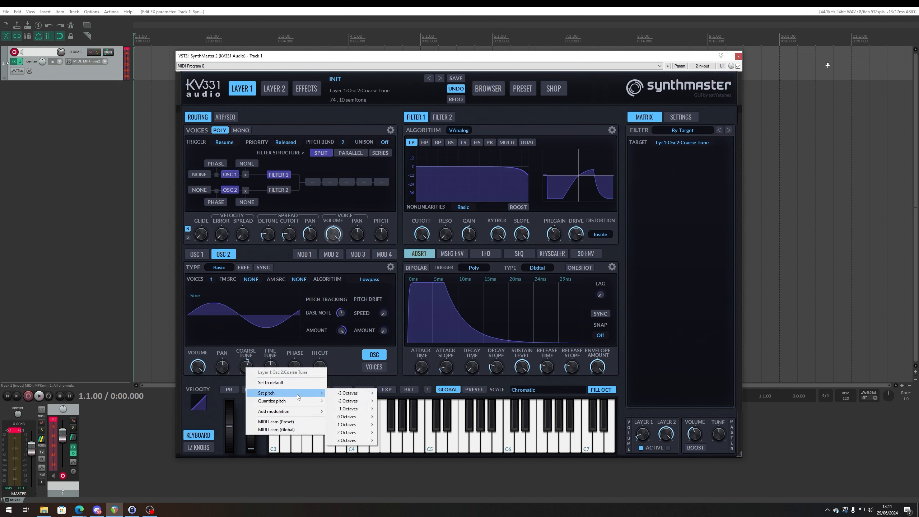
pyautogui.moveTo(366, 425)
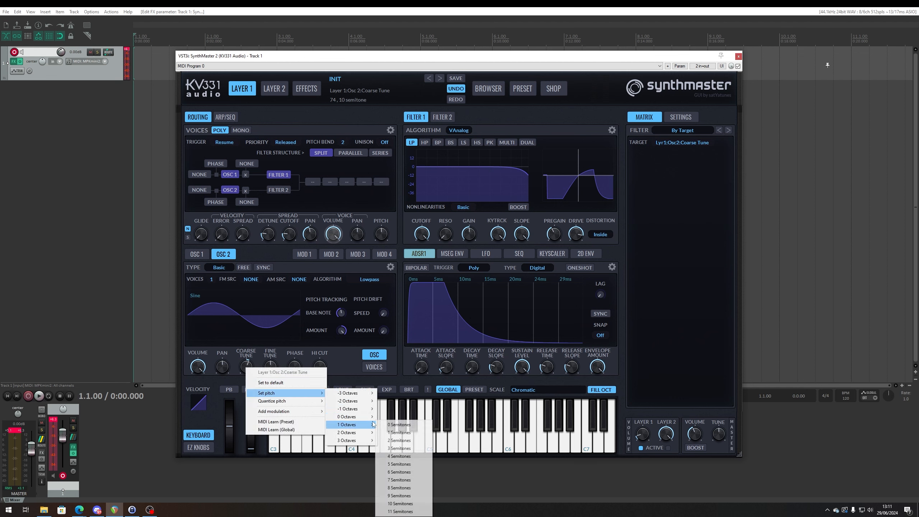
pyautogui.click(401, 425)
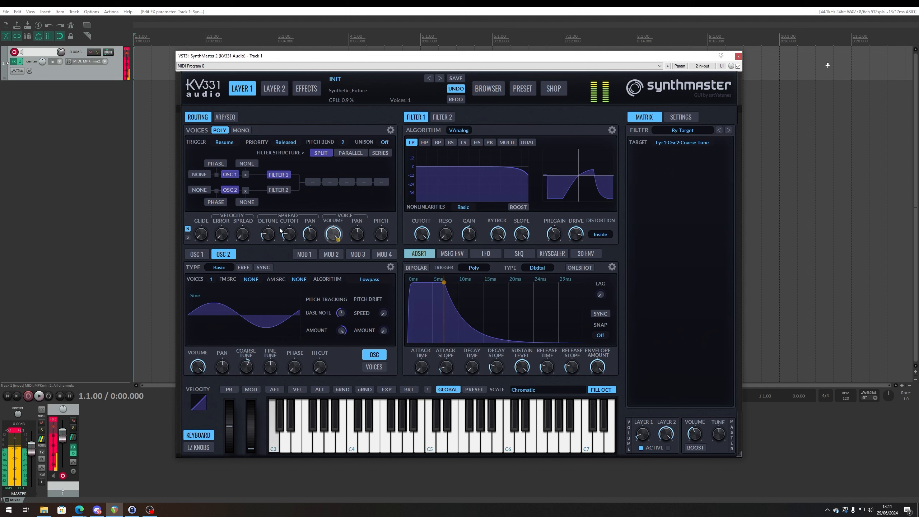
# Turn oscillator 1 off to hear oscillator 2 alone in the split routing, and turn oscillator 1 back on
pyautogui.click(232, 175)
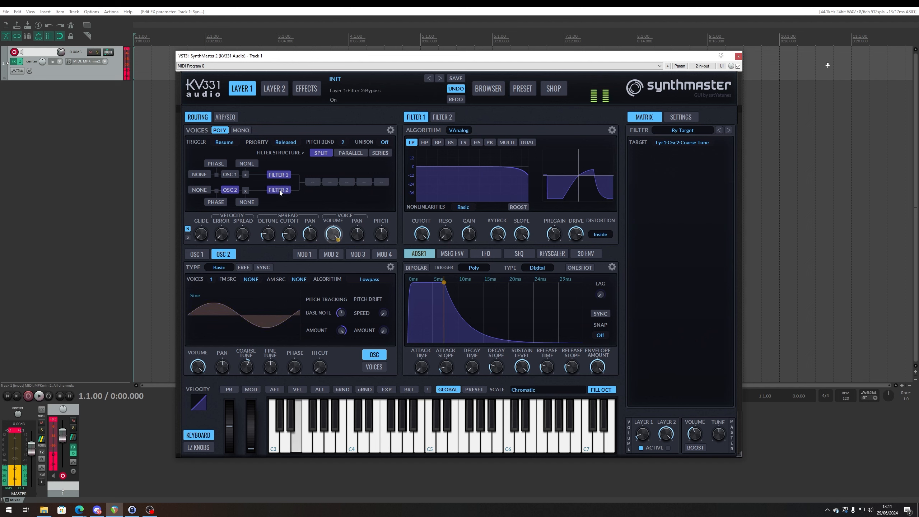
pyautogui.click(235, 173)
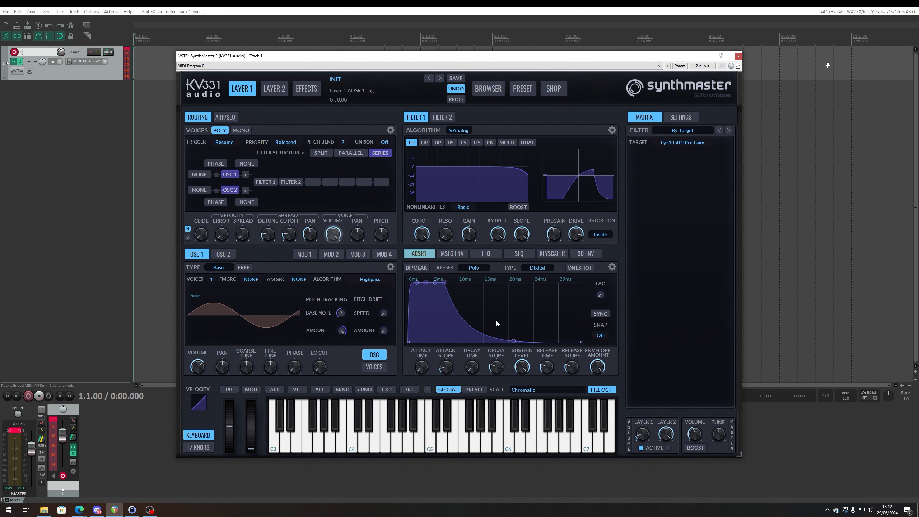
# Review Layer 1's modulators: the ADSR and multisegment envelopes, LFOs, sequencers, key scalers and 2D envelopes
pyautogui.click(419, 254)
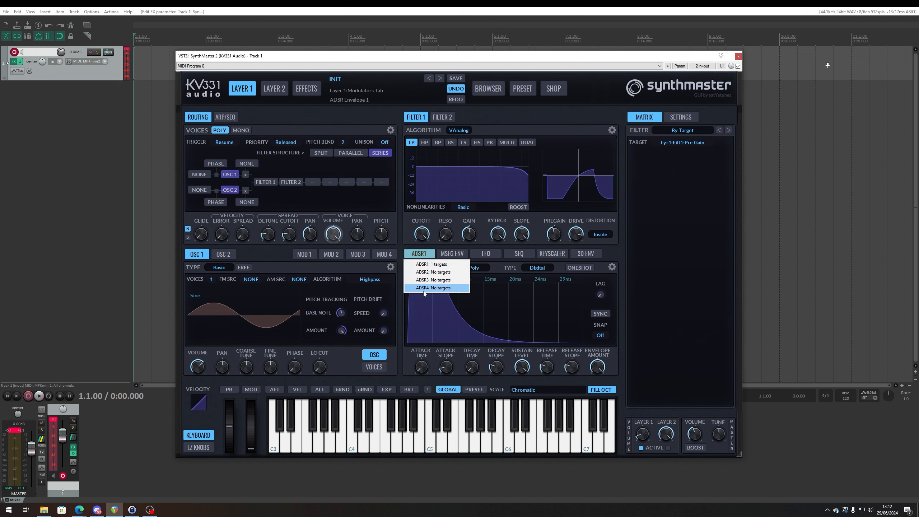
pyautogui.click(449, 255)
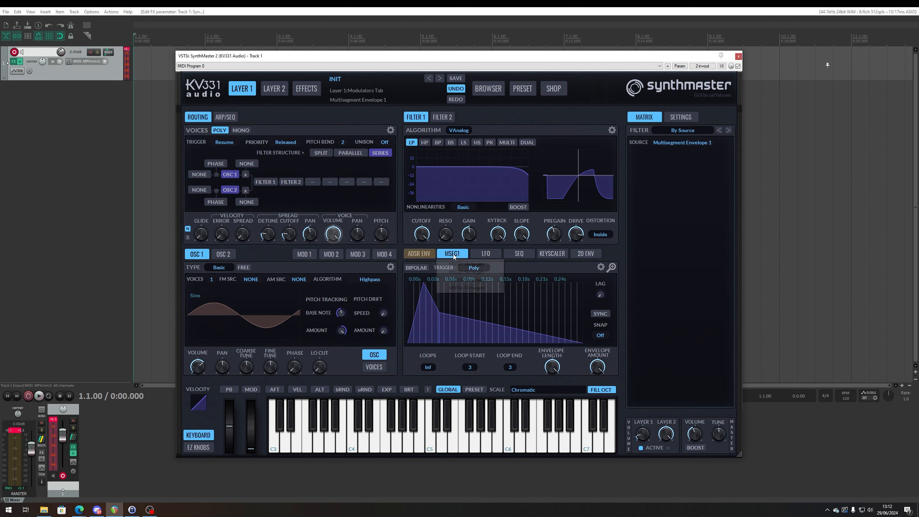
pyautogui.click(455, 255)
pyautogui.click(486, 252)
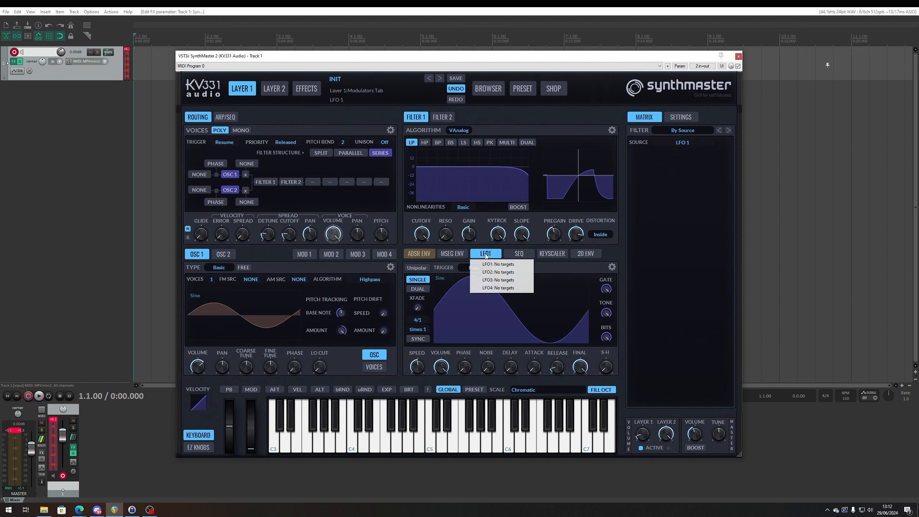
pyautogui.click(519, 252)
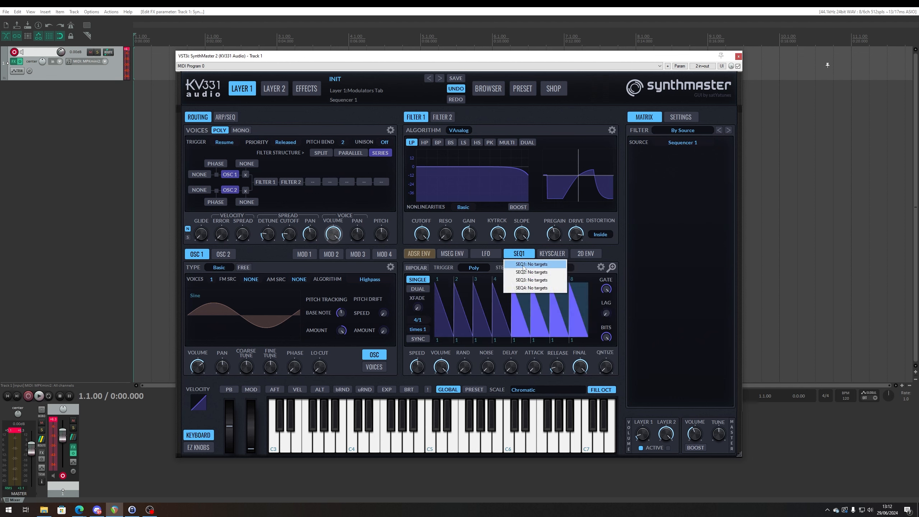
pyautogui.click(550, 253)
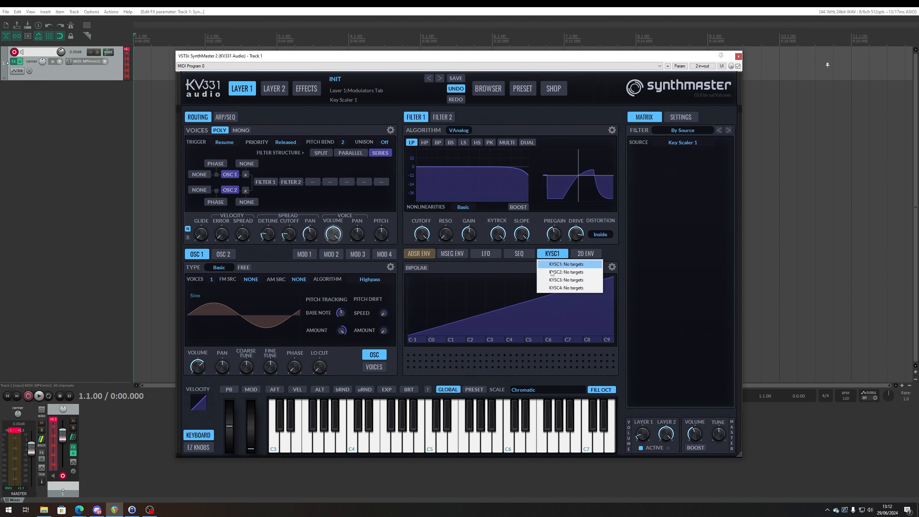
pyautogui.click(585, 255)
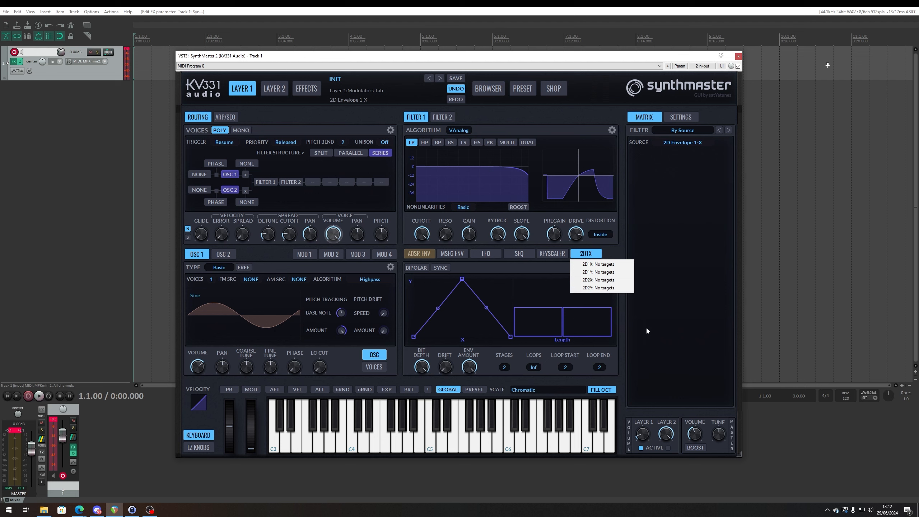
# Check the target assignments of ADSR envelopes 1 and 2, and bring up ADSR Envelope 2 for editing
pyautogui.click(419, 254)
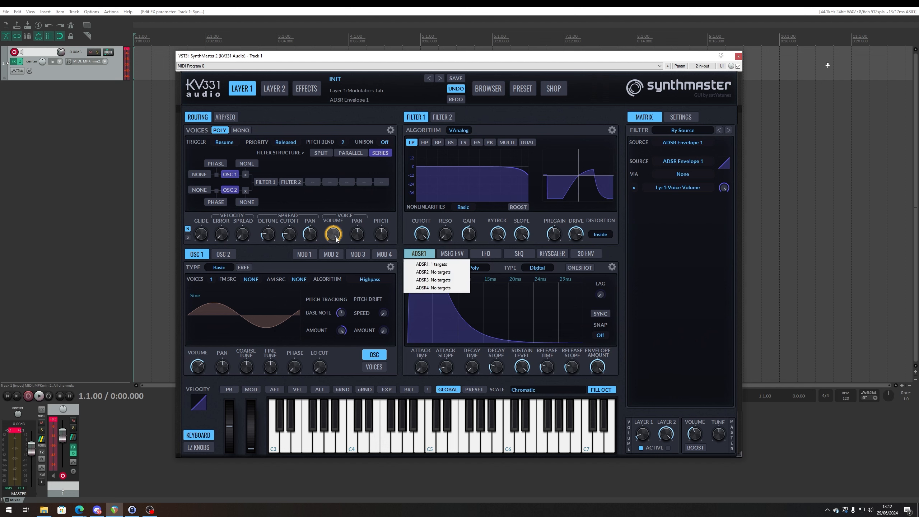
pyautogui.click(433, 272)
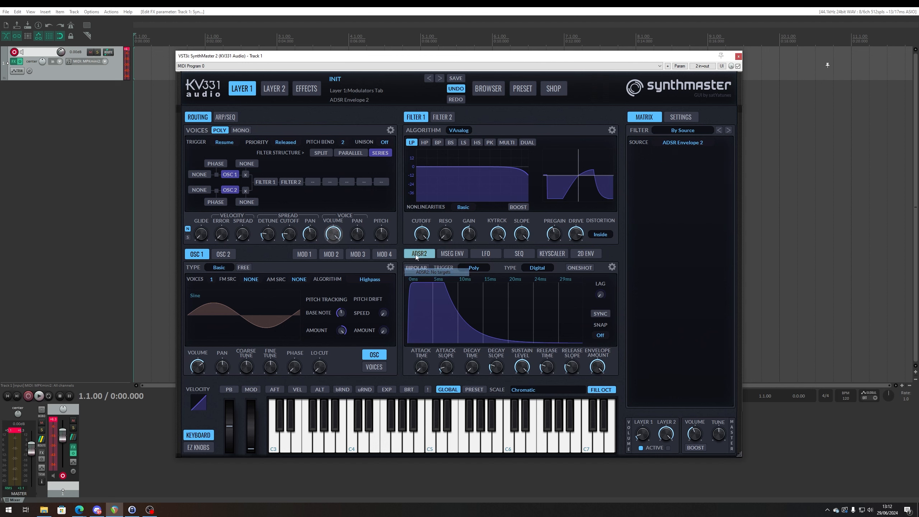
pyautogui.click(420, 257)
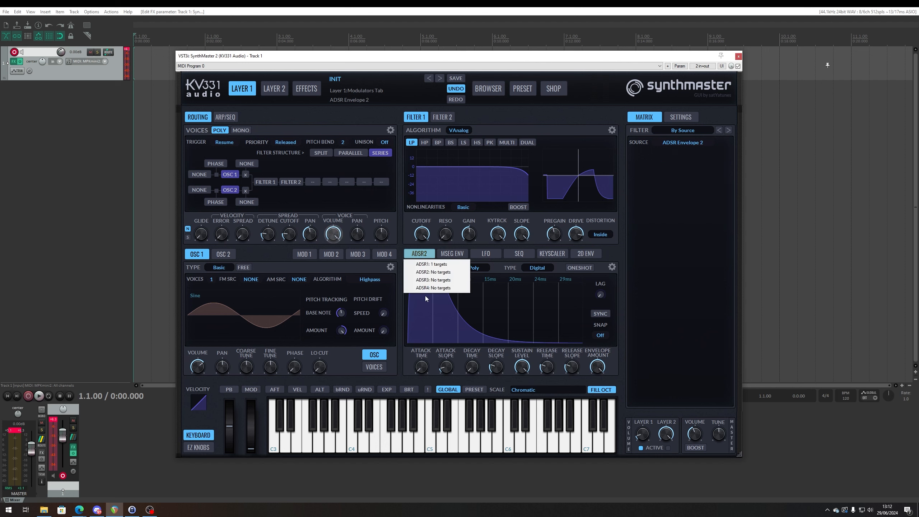
pyautogui.click(431, 264)
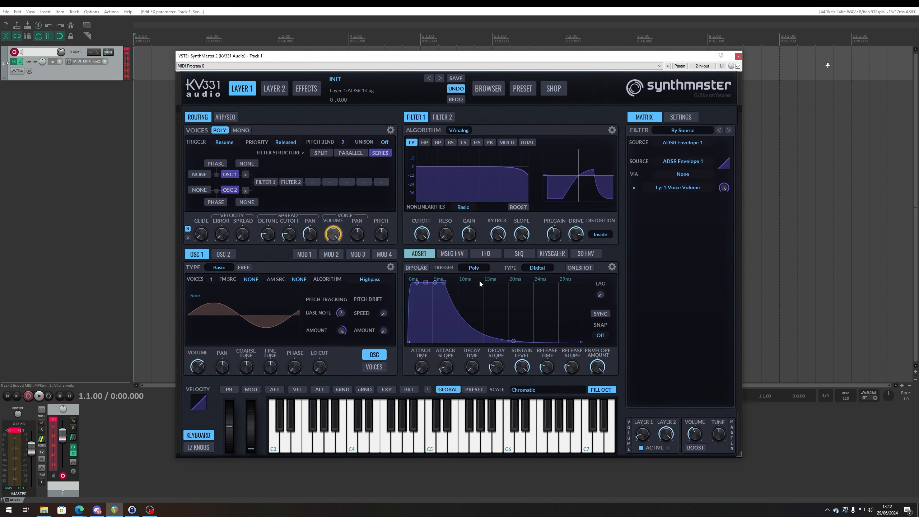
pyautogui.click(434, 256)
pyautogui.click(428, 272)
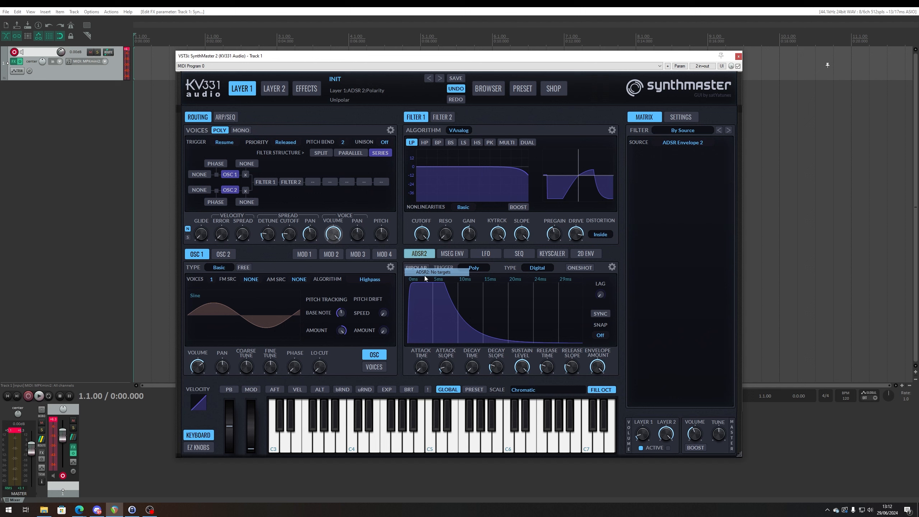
# Lower Filter 1's cutoff to 12 Hz and add ADSR Envelope 2 as its modulation source
pyautogui.moveTo(421, 234); pyautogui.dragTo(421, 253)
pyautogui.rightClick(423, 234)
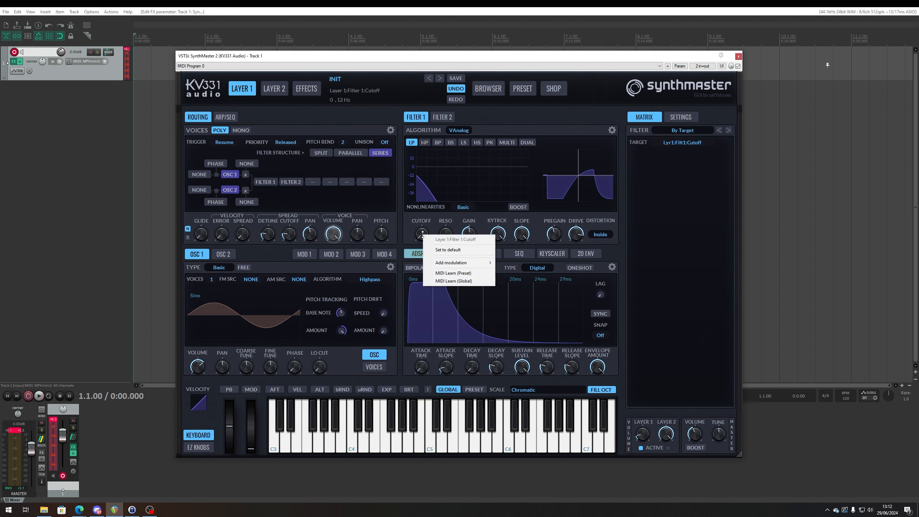
pyautogui.moveTo(470, 263)
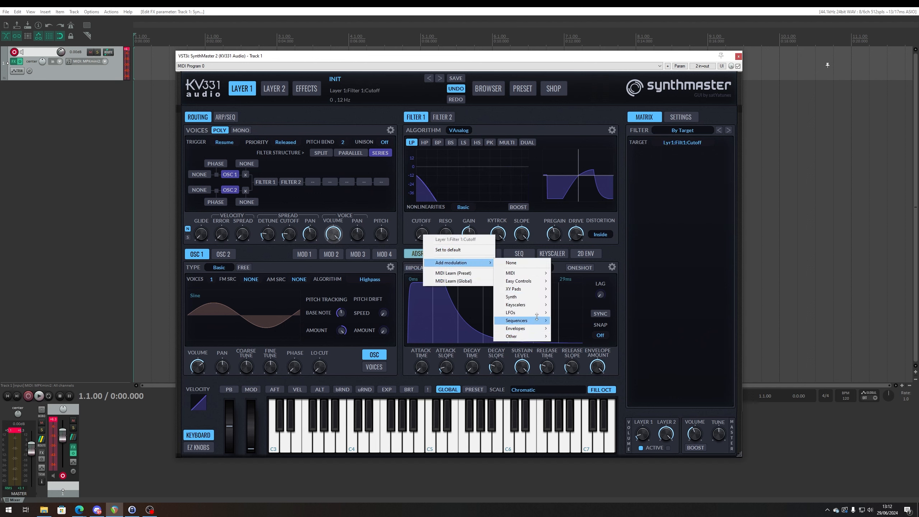
pyautogui.moveTo(537, 316)
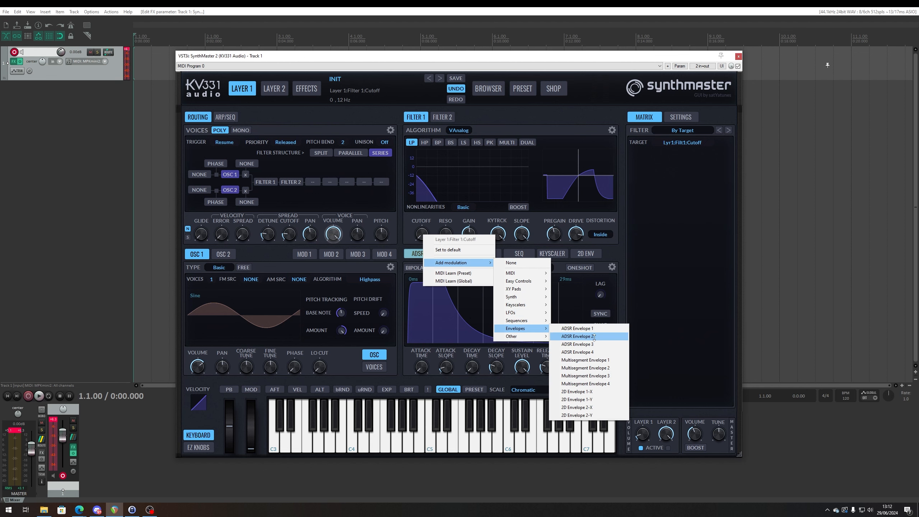
pyautogui.click(594, 337)
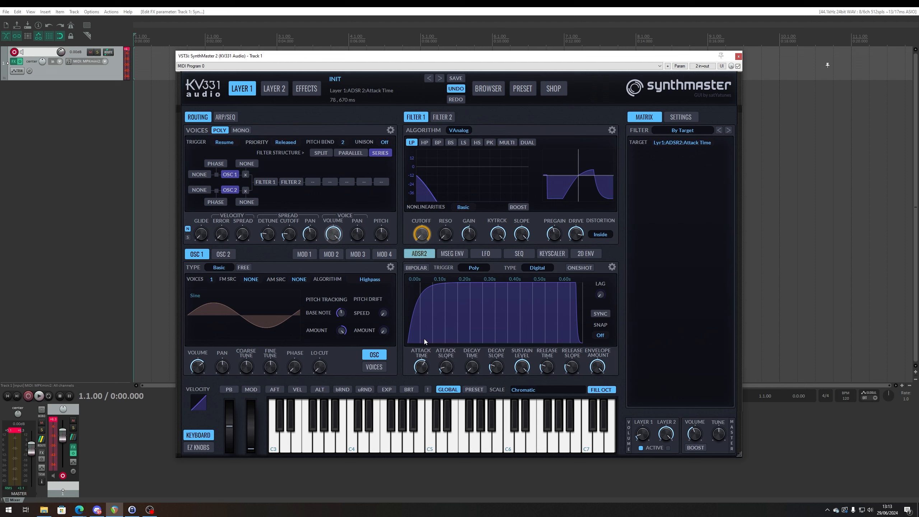
# Shape ADSR 2 with a longer attack time, a release time of about 2.3 s and a concave attack slope
pyautogui.moveTo(424, 340); pyautogui.dragTo(426, 336)
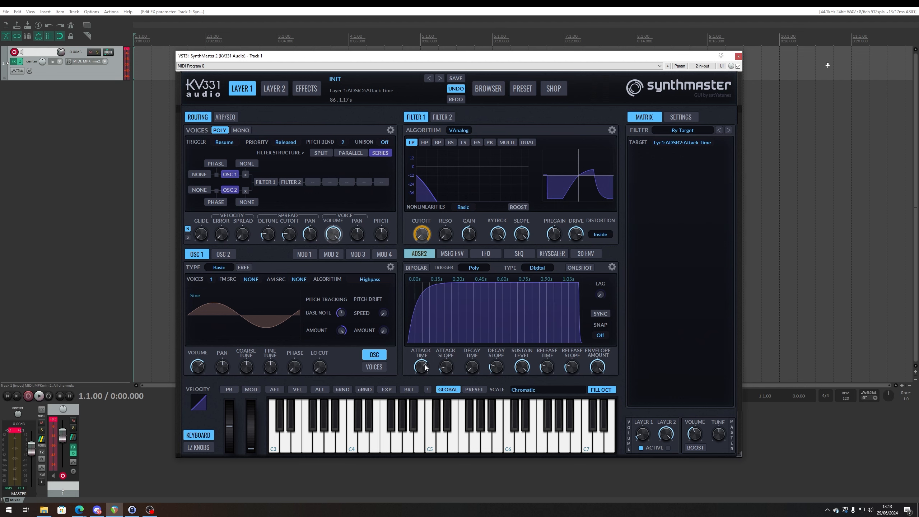
pyautogui.moveTo(421, 366)
pyautogui.mouseDown()
pyautogui.moveTo(421, 403)
pyautogui.moveTo(407, 368)
pyautogui.mouseUp()
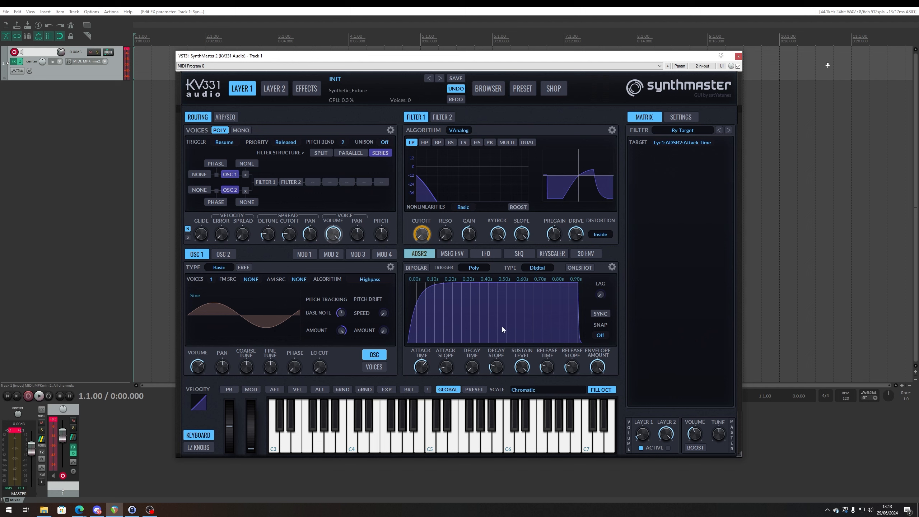
pyautogui.moveTo(551, 369); pyautogui.dragTo(550, 345)
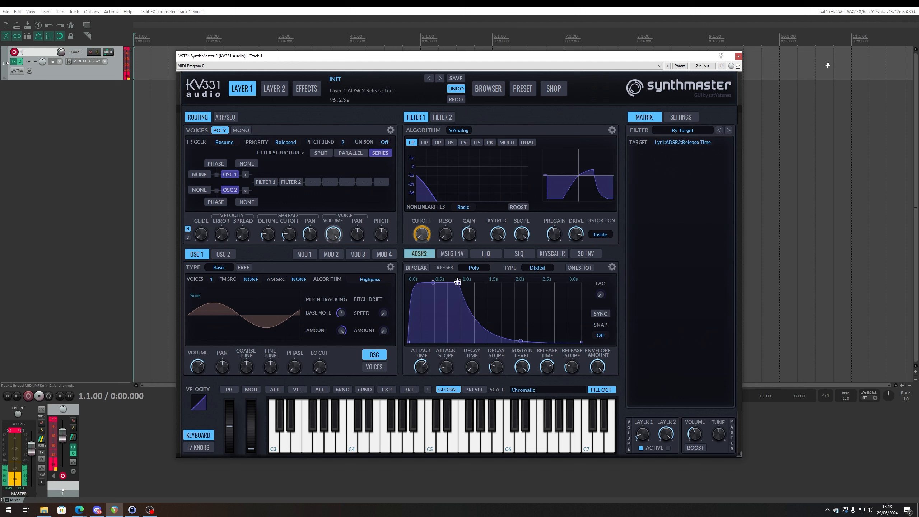
pyautogui.moveTo(429, 367)
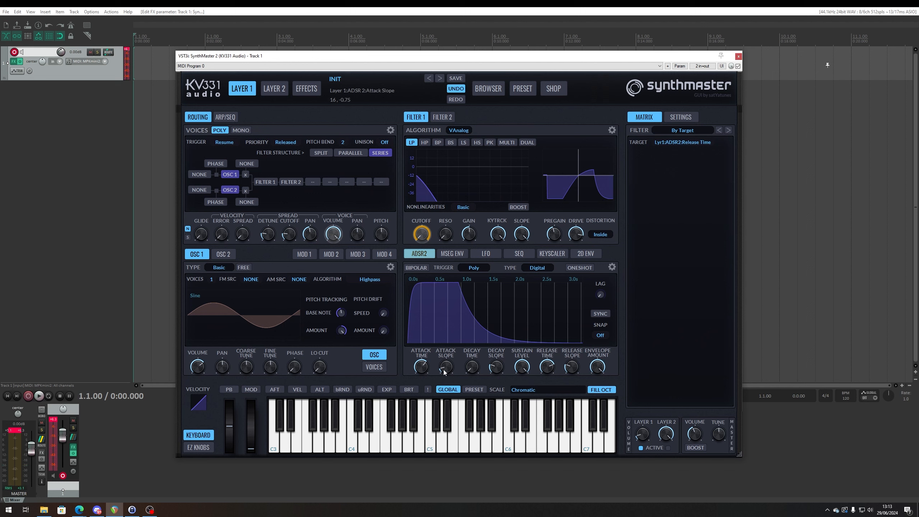
pyautogui.moveTo(446, 370); pyautogui.dragTo(459, 344)
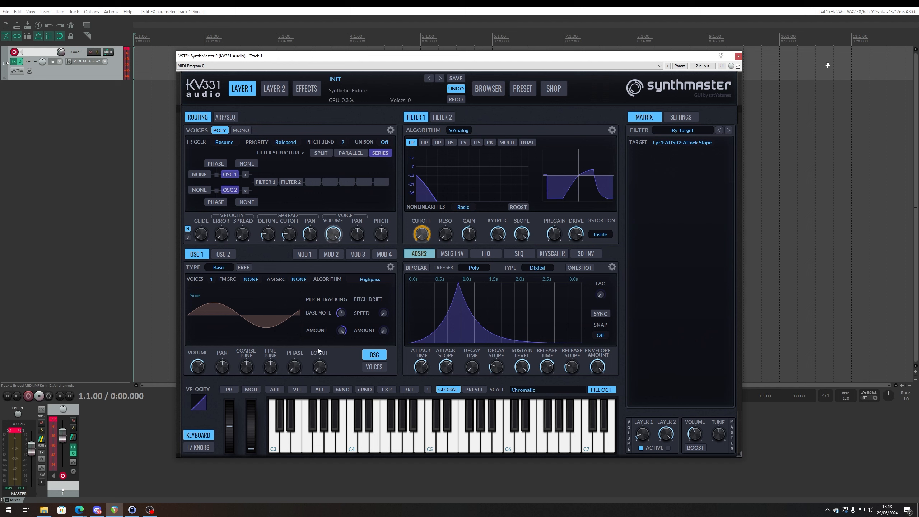
# Set oscillator 1's waveform to Sawtooth and Filter 1's drive to 0
pyautogui.click(198, 294)
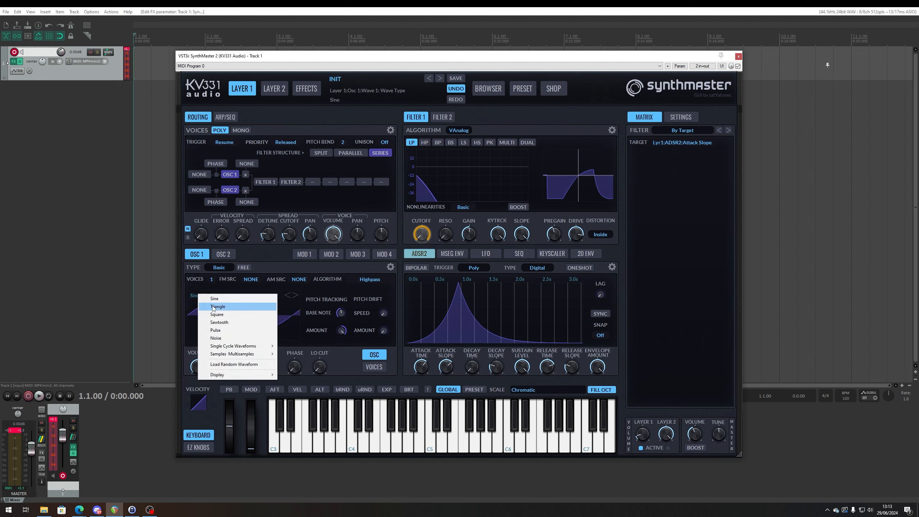
pyautogui.click(238, 321)
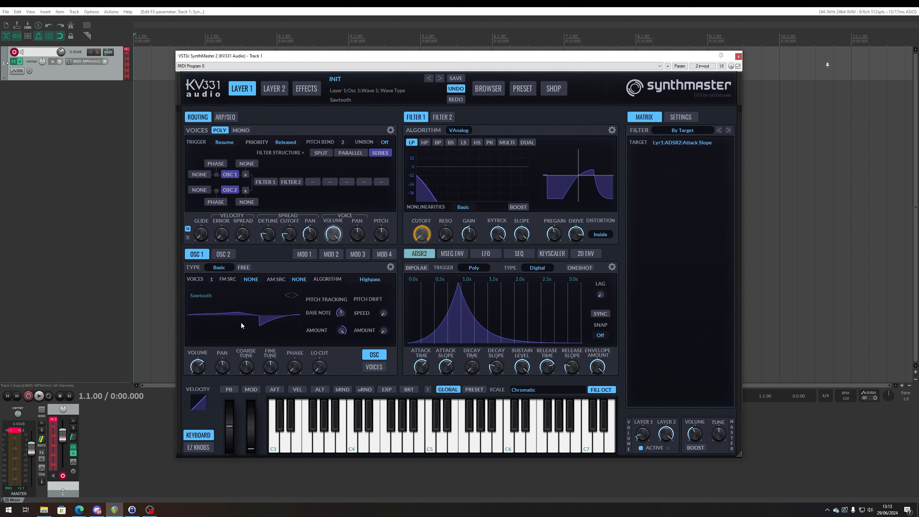
pyautogui.click(552, 233)
pyautogui.click(576, 235)
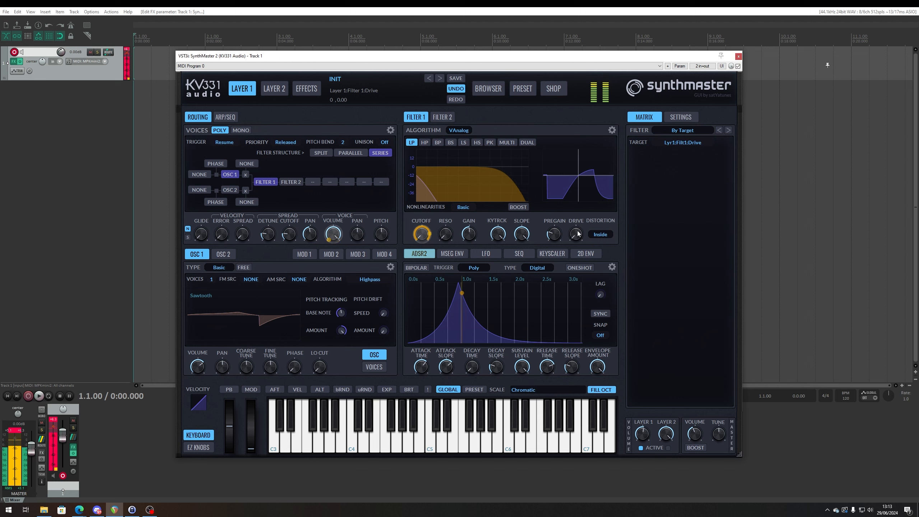
# Examine ADSR 2's trigger modes, polarity setting and envelope type options
pyautogui.rightClick(474, 268)
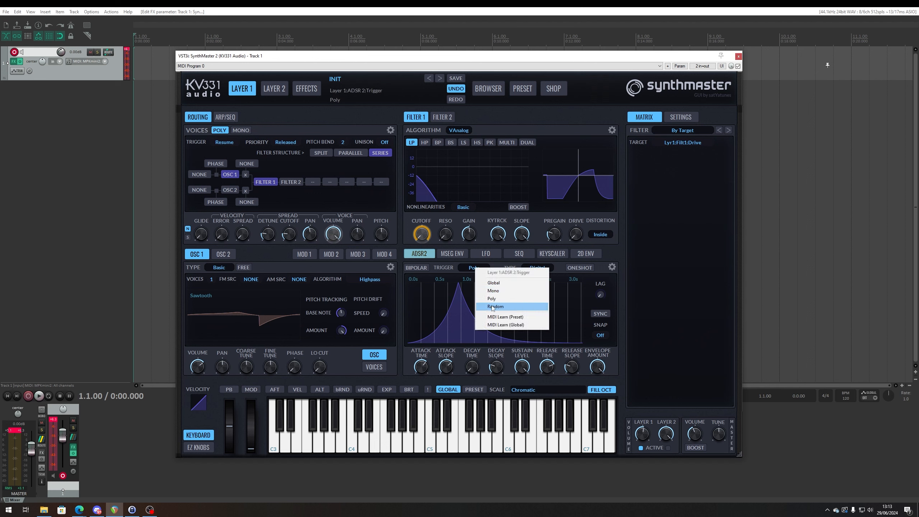
pyautogui.click(430, 270)
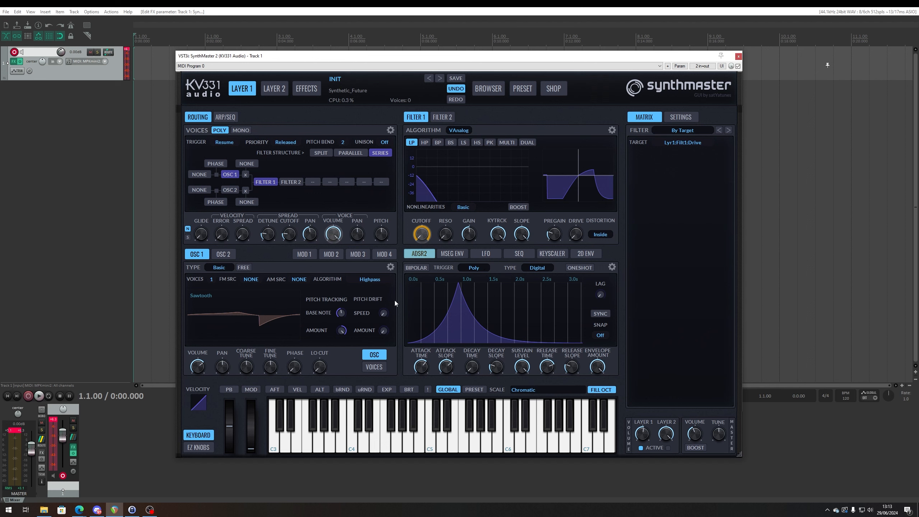
pyautogui.click(415, 268)
pyautogui.rightClick(536, 269)
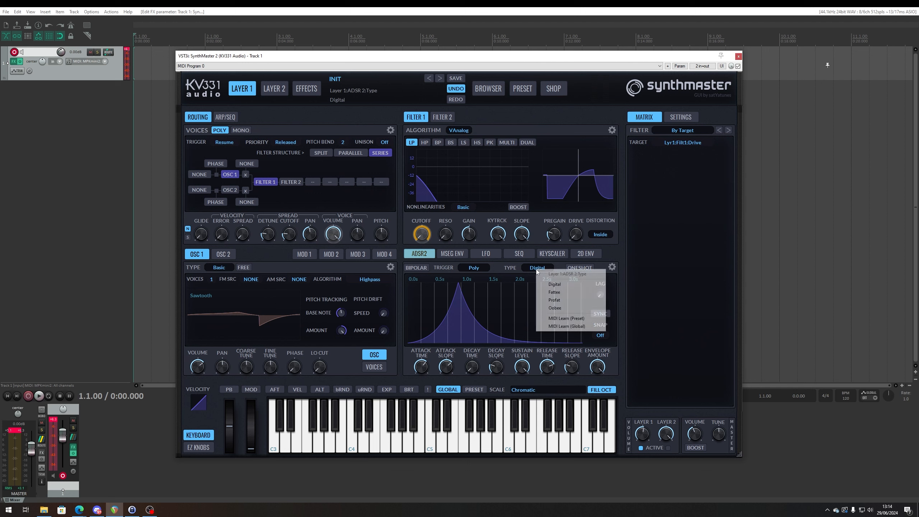
pyautogui.click(502, 267)
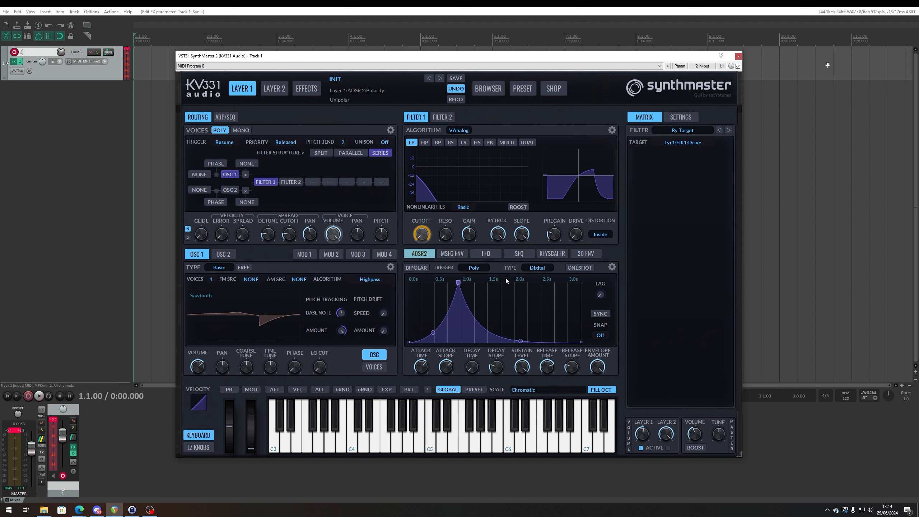
# Experiment with ADSR 2's lag between zero and high amounts, and leave some lag on the envelope
pyautogui.moveTo(600, 294); pyautogui.dragTo(603, 249)
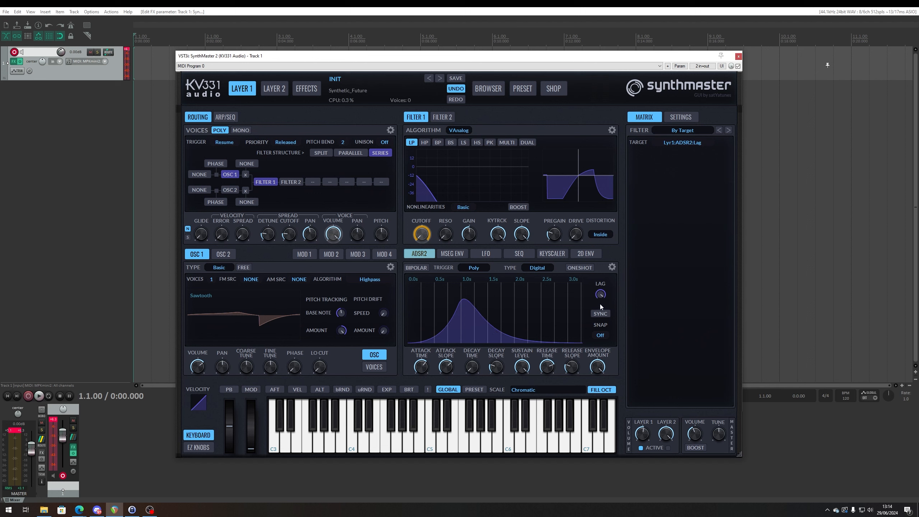
pyautogui.scroll(3, 600, 294)
pyautogui.moveTo(624, 233); pyautogui.dragTo(600, 358)
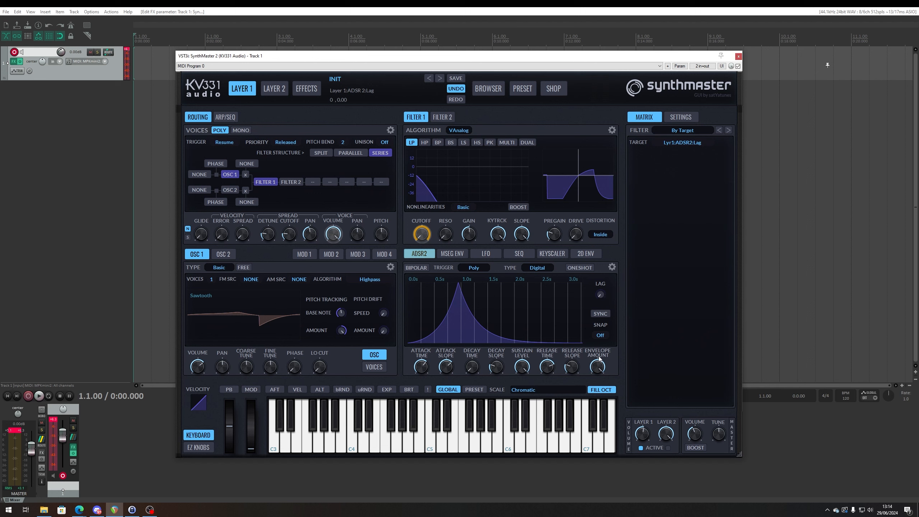
pyautogui.moveTo(600, 296); pyautogui.dragTo(604, 262)
# Display the modulation routing for Filter 1's cutoff and reduce its ADSR Envelope 2 amount to about 63.5
pyautogui.click(447, 254)
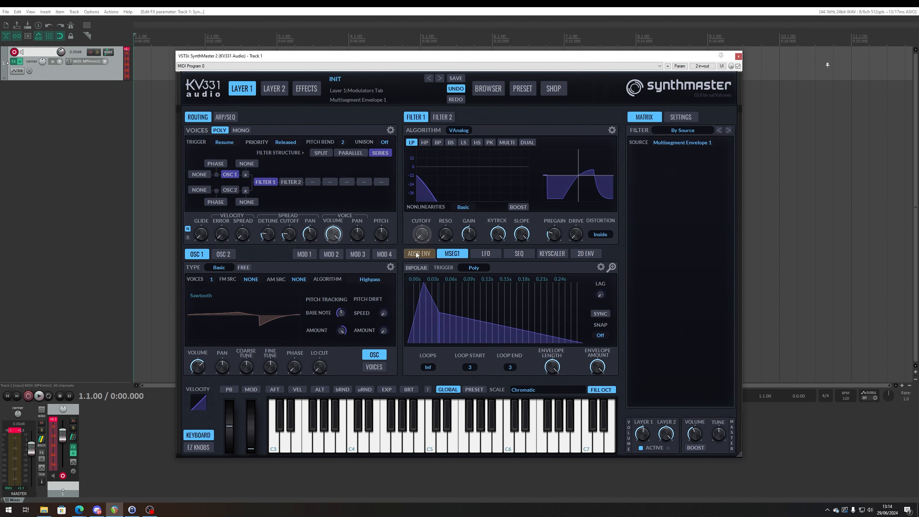
pyautogui.click(416, 254)
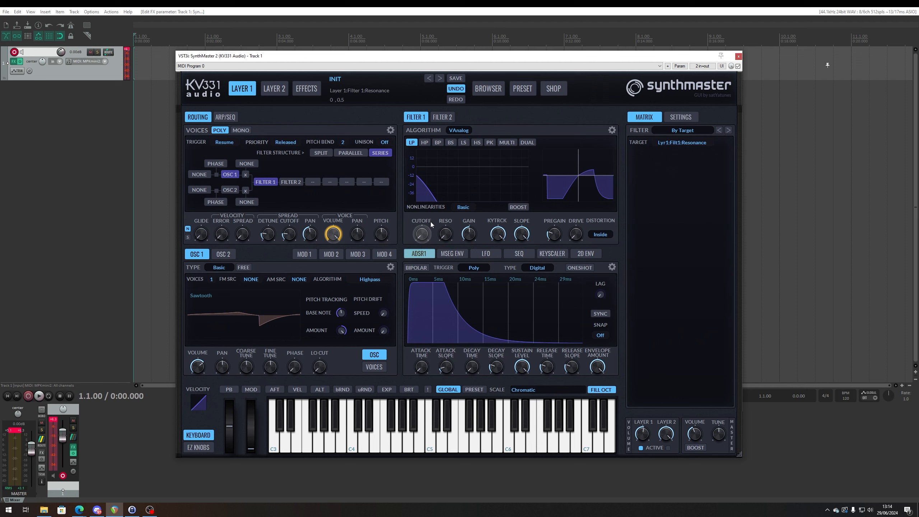
pyautogui.click(423, 234)
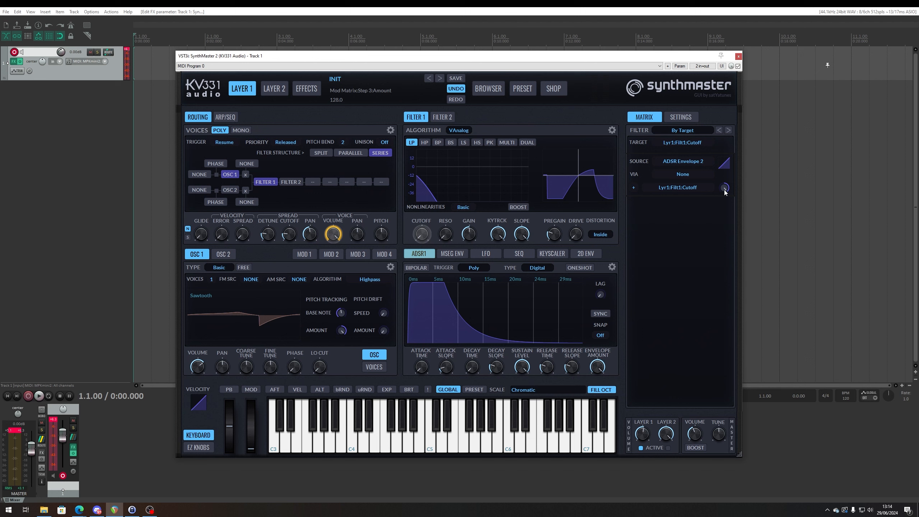
pyautogui.moveTo(725, 187)
pyautogui.mouseDown()
pyautogui.moveTo(722, 207)
pyautogui.moveTo(723, 200)
pyautogui.mouseUp()
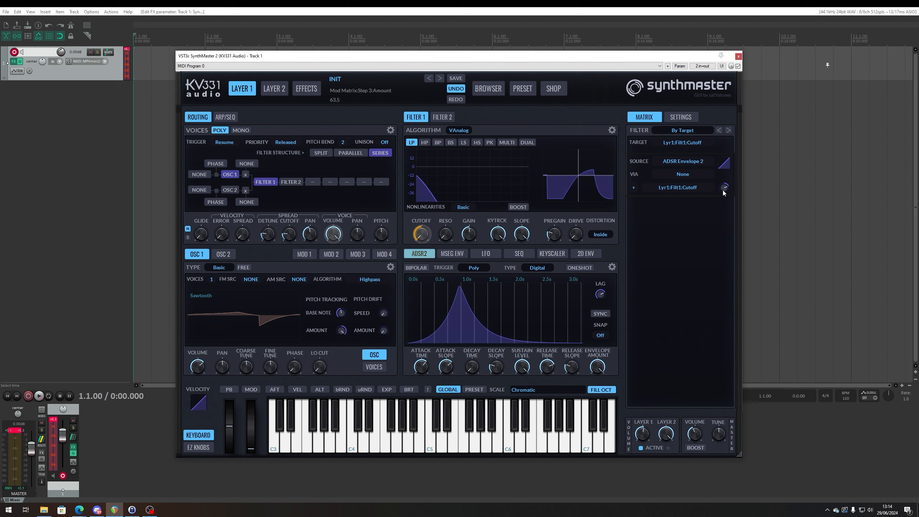
pyautogui.moveTo(720, 215); pyautogui.dragTo(723, 193)
# Set the modulation type of the ADSR Envelope 2 to Filter 1 cutoff routing to Multiply
pyautogui.moveTo(426, 237)
pyautogui.mouseDown()
pyautogui.moveTo(433, 208)
pyautogui.moveTo(433, 240)
pyautogui.mouseUp()
pyautogui.click(634, 187)
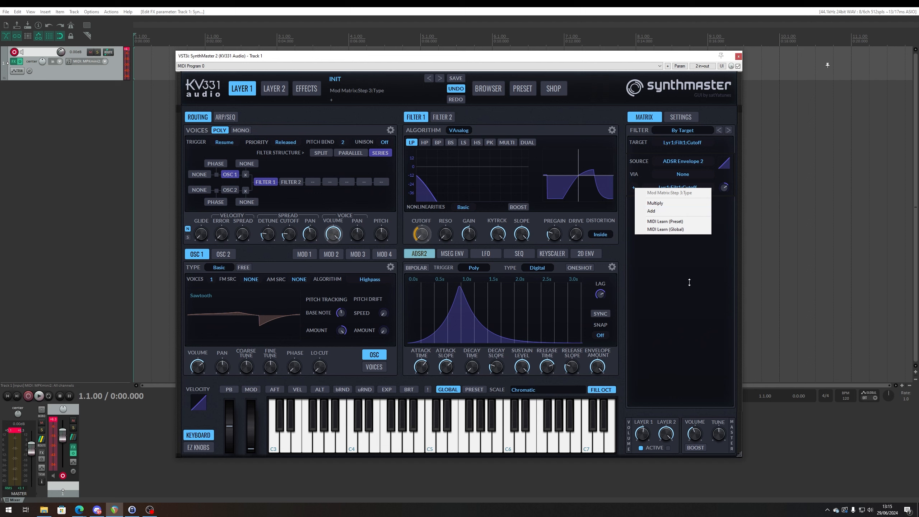
pyautogui.click(654, 202)
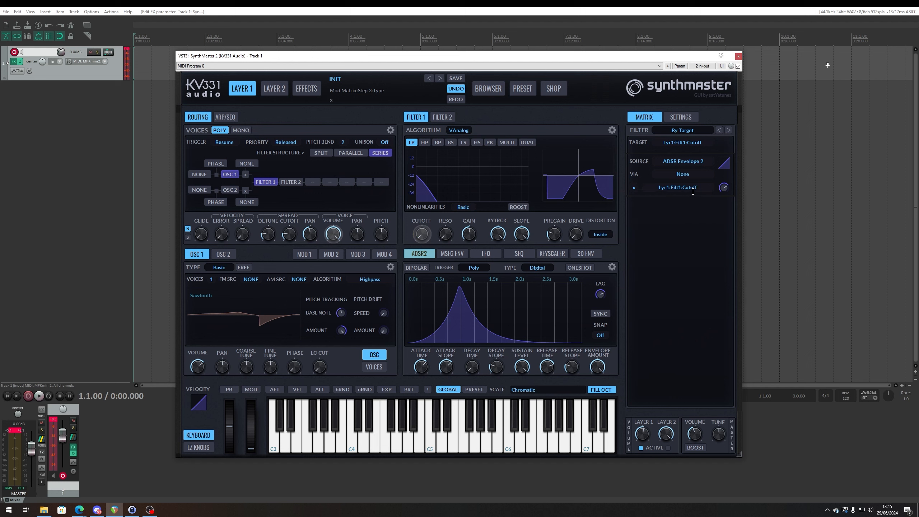
# Set the ADSR Envelope 2 to Filter 1 cutoff routing's modulation type to Add, and examine its available Via sources
pyautogui.click(633, 188)
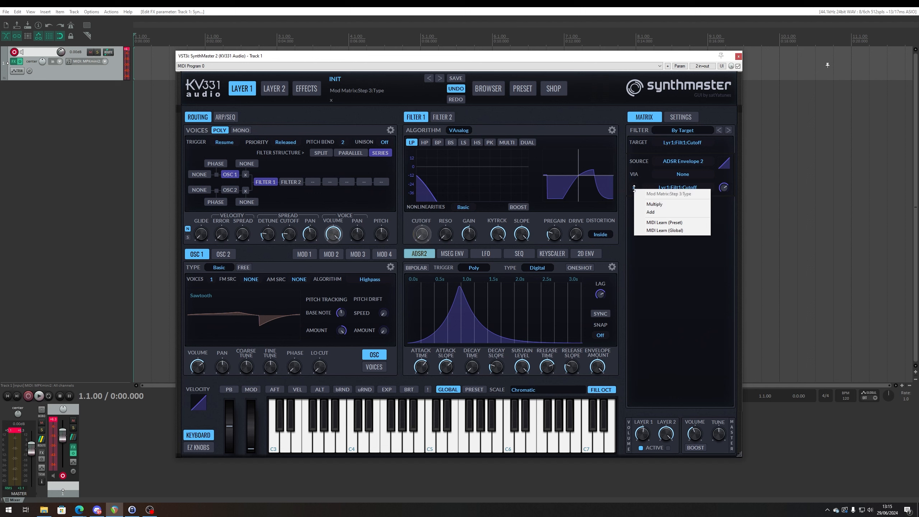
pyautogui.click(662, 210)
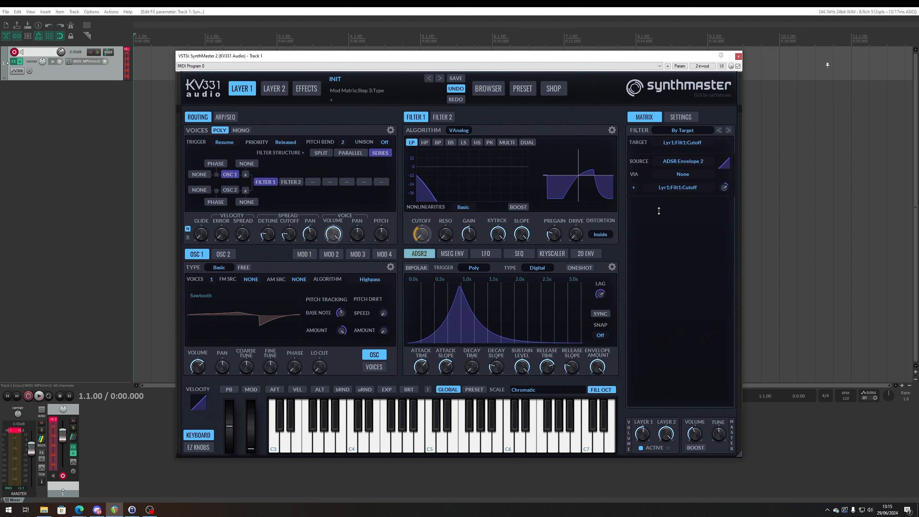
pyautogui.click(684, 174)
pyautogui.moveTo(737, 195)
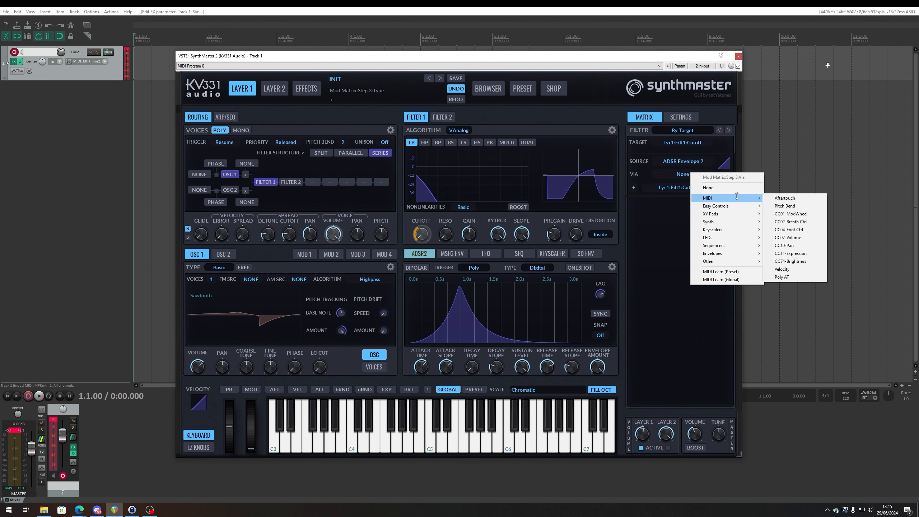
pyautogui.moveTo(737, 247)
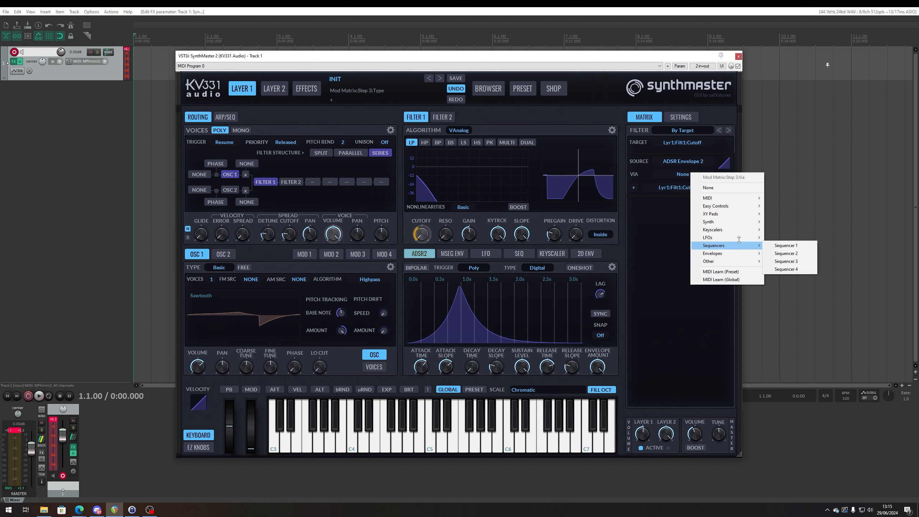
pyautogui.moveTo(744, 221)
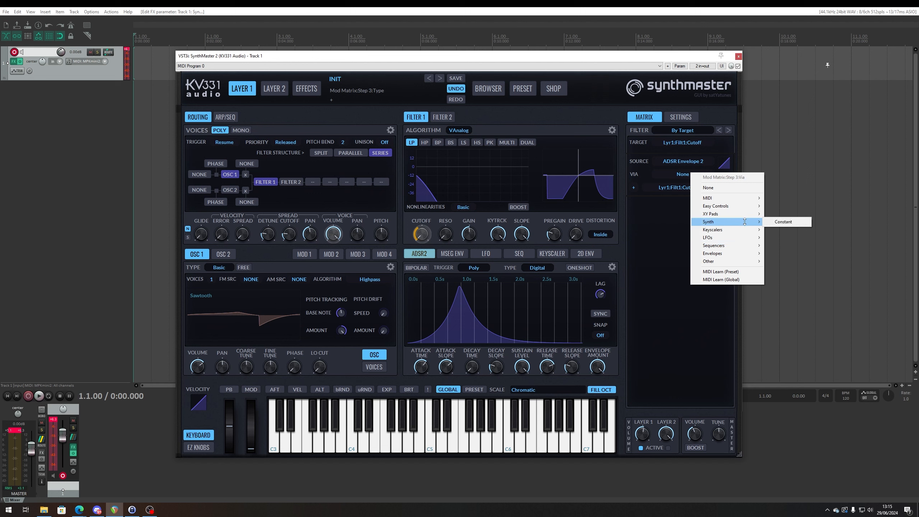
pyautogui.click(658, 259)
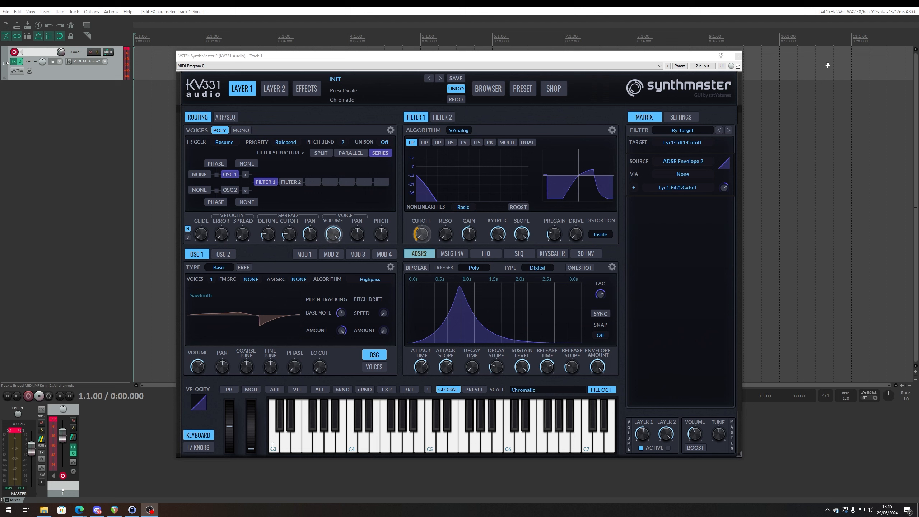
# Examine the modulation routing of each keyboard performance source, from pitch bend and mod wheel through velocity and random to breath control
pyautogui.click(339, 443)
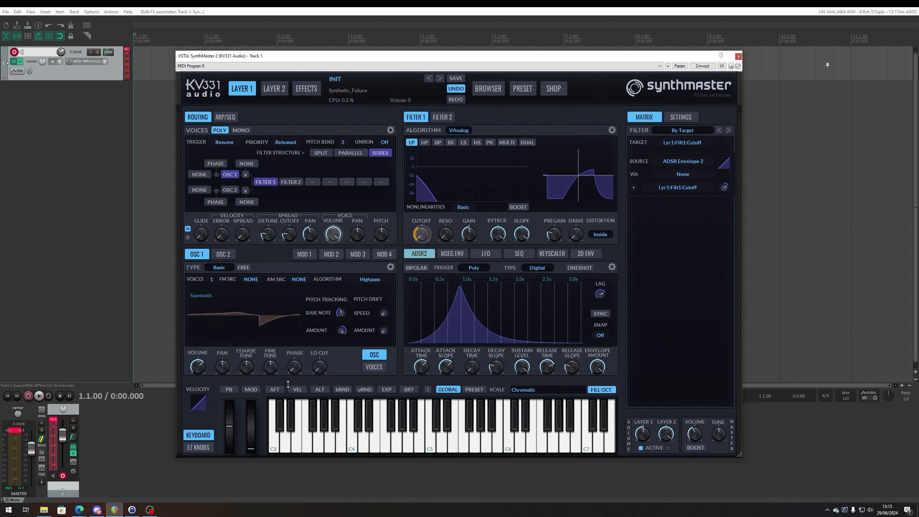
pyautogui.click(230, 389)
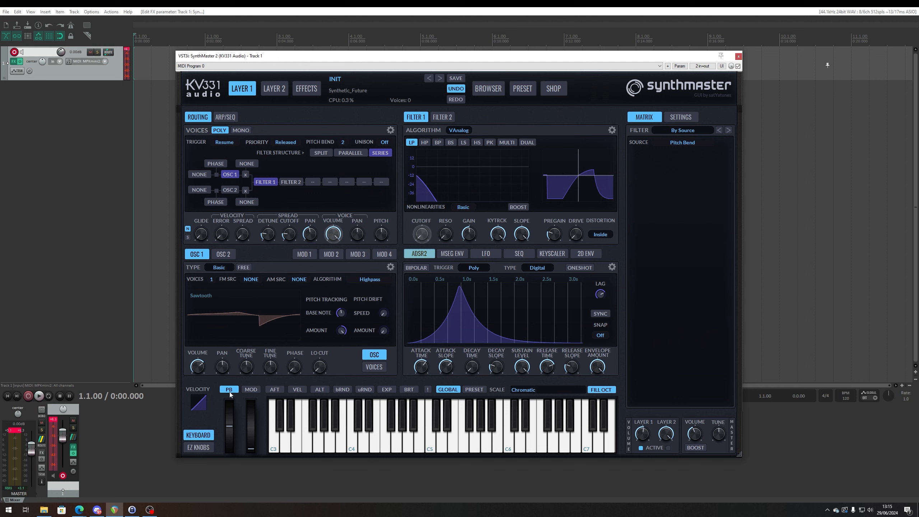
pyautogui.click(250, 389)
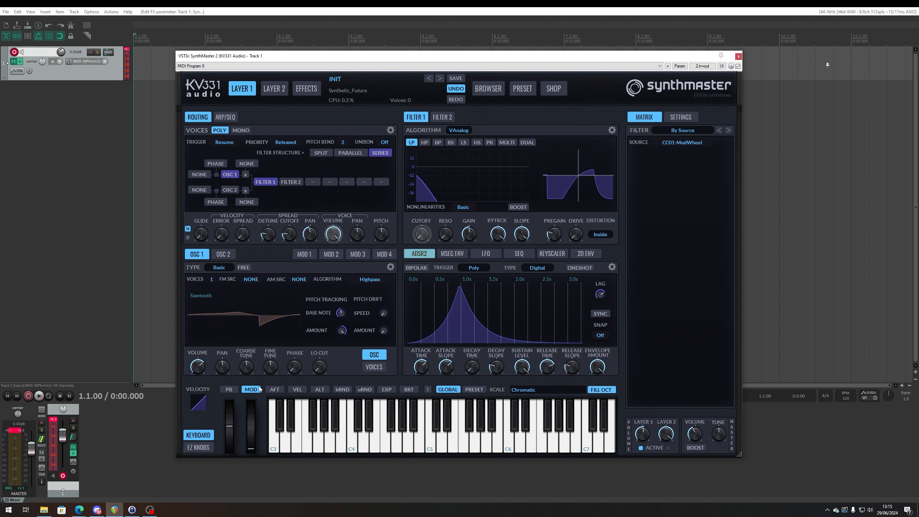
pyautogui.click(275, 389)
pyautogui.click(297, 390)
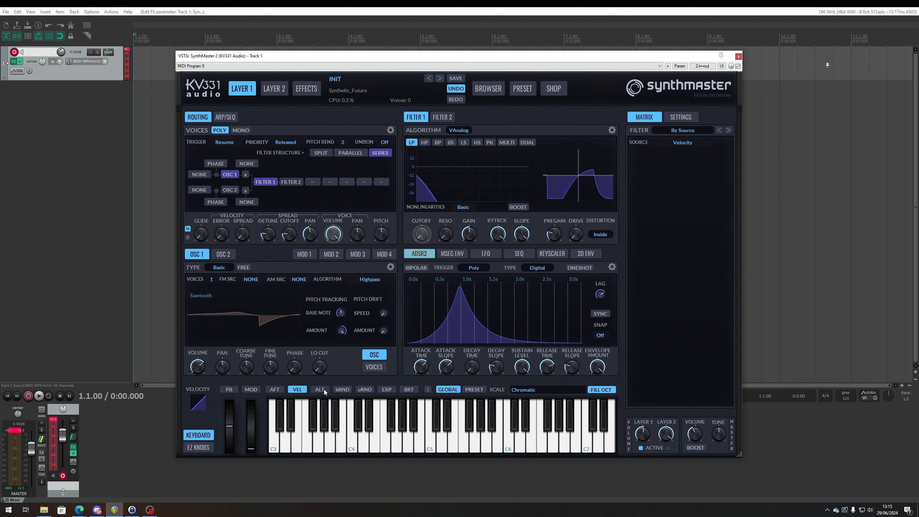
pyautogui.click(323, 389)
pyautogui.click(343, 390)
pyautogui.click(365, 389)
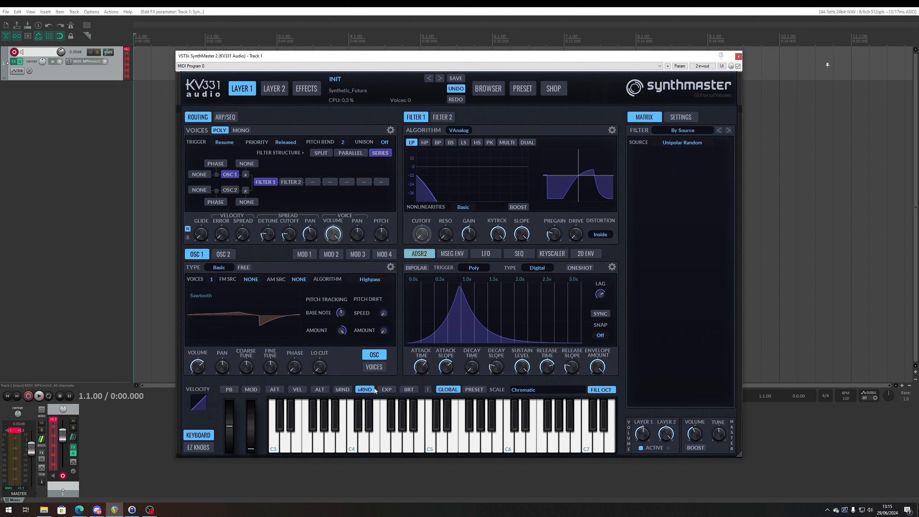
pyautogui.click(385, 390)
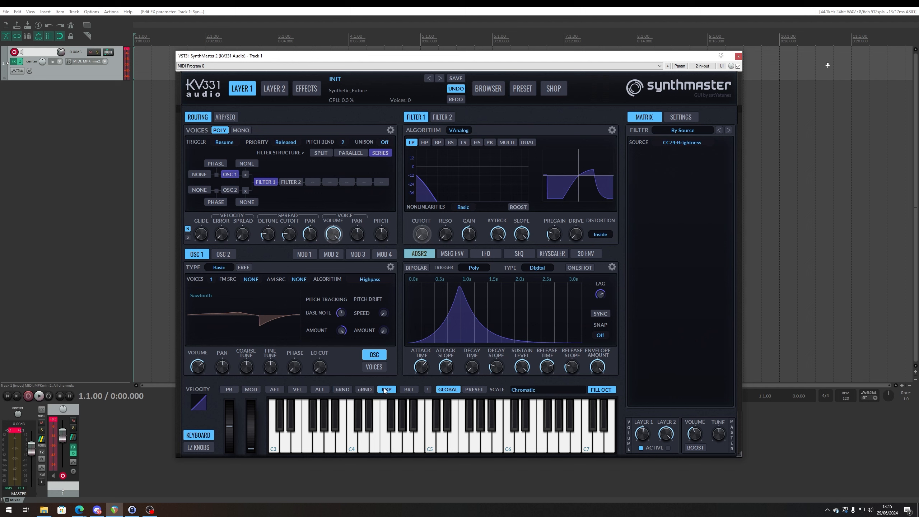
pyautogui.click(408, 390)
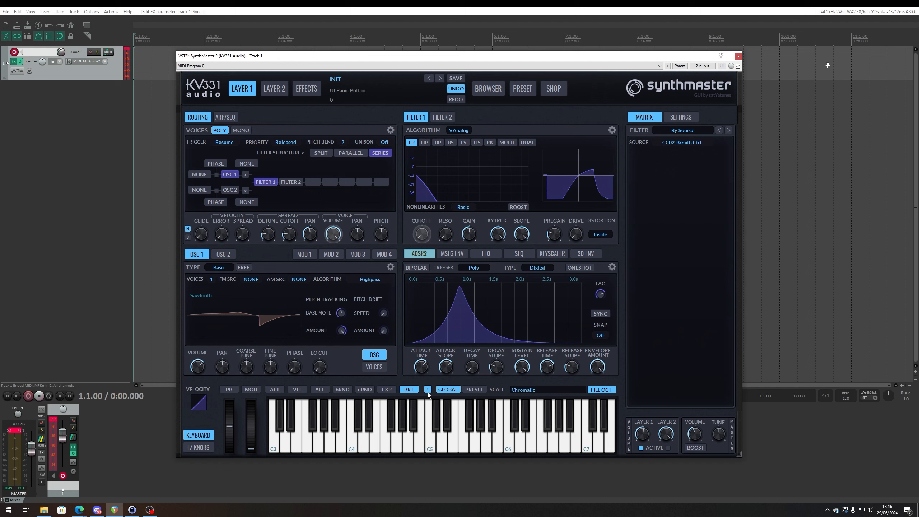
pyautogui.moveTo(470, 88); pyautogui.dragTo(469, 88)
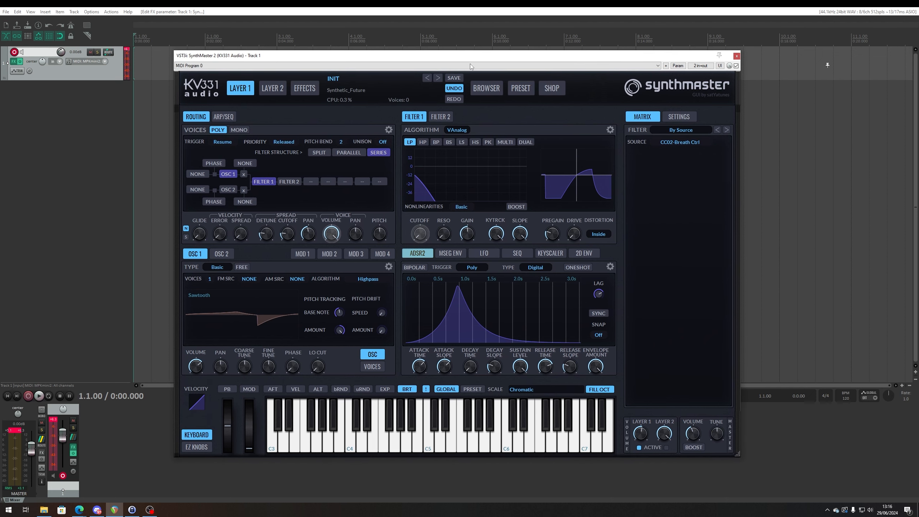
# Reposition the points on both XY pads and display the modulation routing for XYPad1 X
pyautogui.click(195, 448)
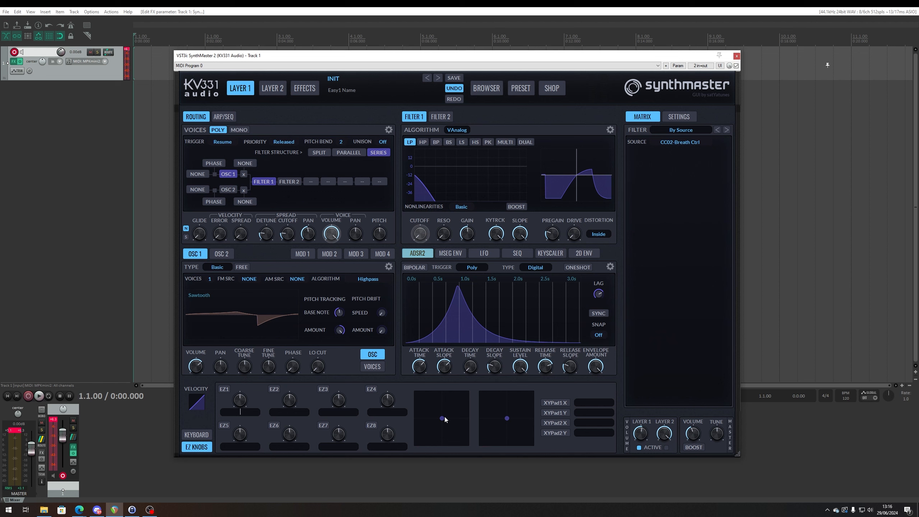
pyautogui.moveTo(443, 418); pyautogui.dragTo(509, 418)
pyautogui.click(560, 404)
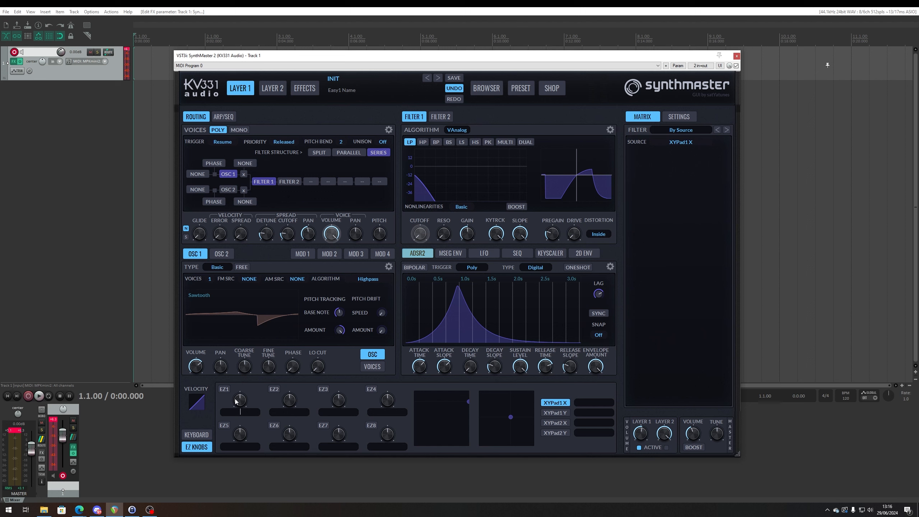
# Add Easy 1 as a modulation source for Oscillator 1's fine tune, and try out the EZ1 knob
pyautogui.click(224, 389)
pyautogui.click(272, 360)
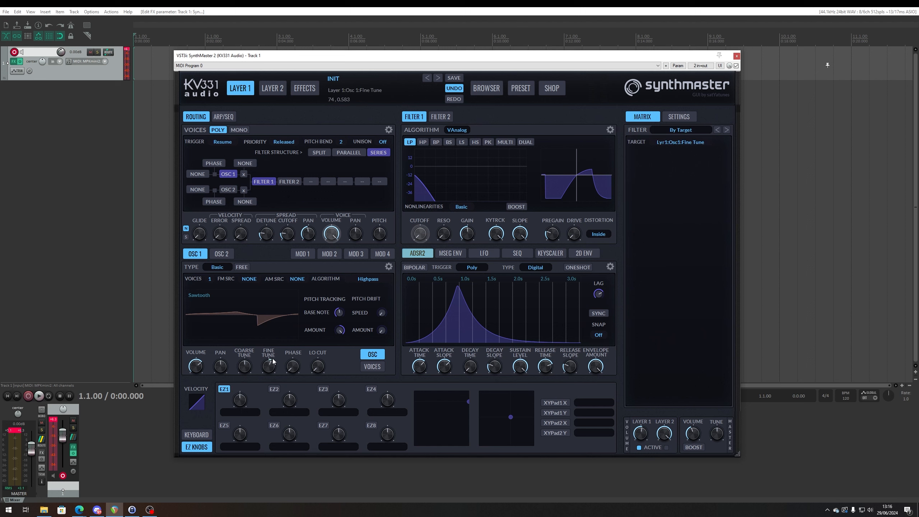
pyautogui.moveTo(273, 360); pyautogui.dragTo(272, 366)
pyautogui.rightClick(271, 364)
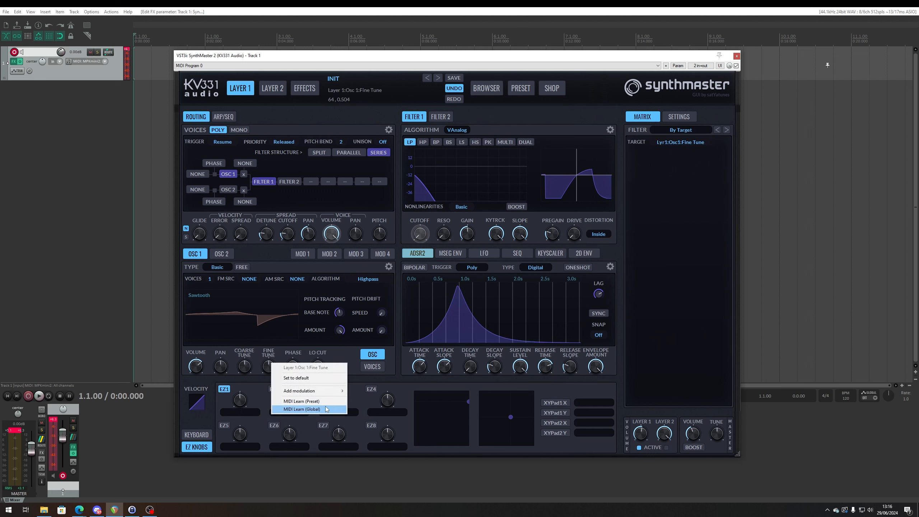
pyautogui.moveTo(329, 395)
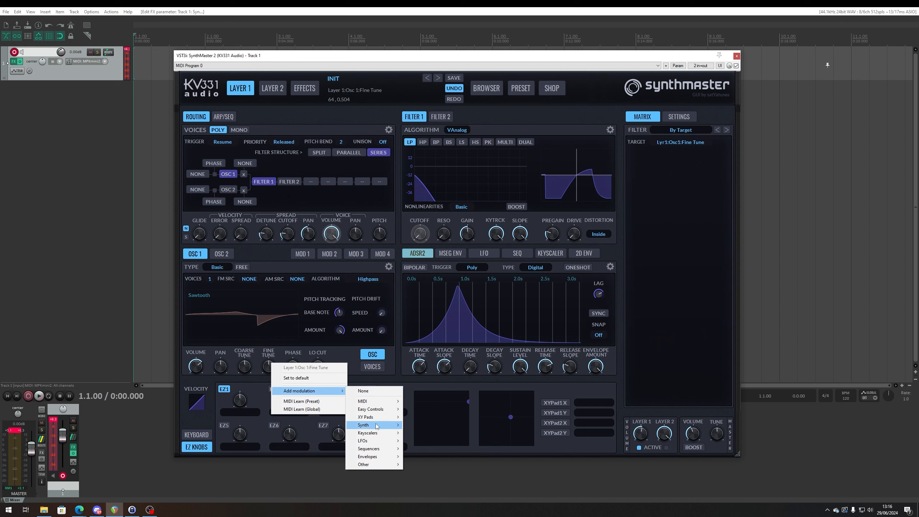
pyautogui.moveTo(374, 410)
pyautogui.click(428, 409)
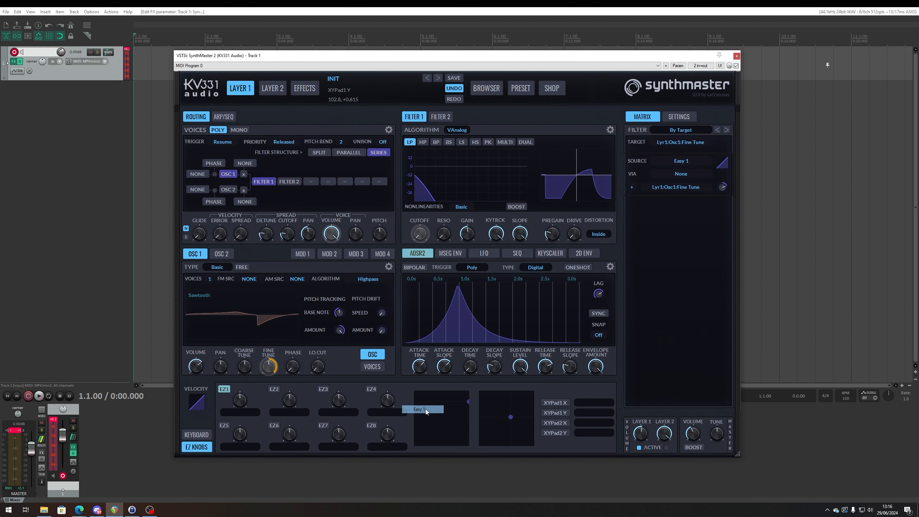
pyautogui.moveTo(237, 402); pyautogui.dragTo(269, 367)
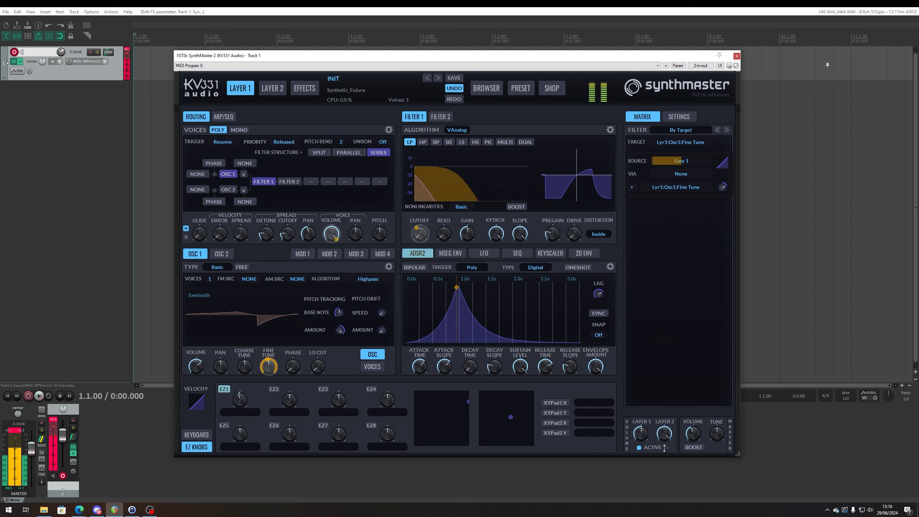
pyautogui.moveTo(239, 402)
pyautogui.mouseDown()
pyautogui.moveTo(236, 369)
pyautogui.moveTo(233, 418)
pyautogui.moveTo(246, 375)
pyautogui.moveTo(240, 404)
pyautogui.mouseUp()
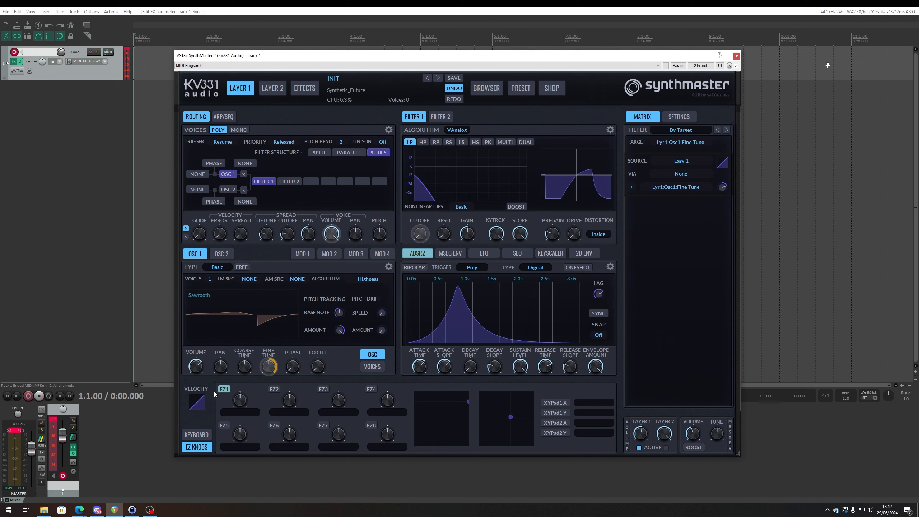
# Compare the modulation matrix entries of Layer 1 and Layer 2, ending on Layer 1
pyautogui.click(278, 95)
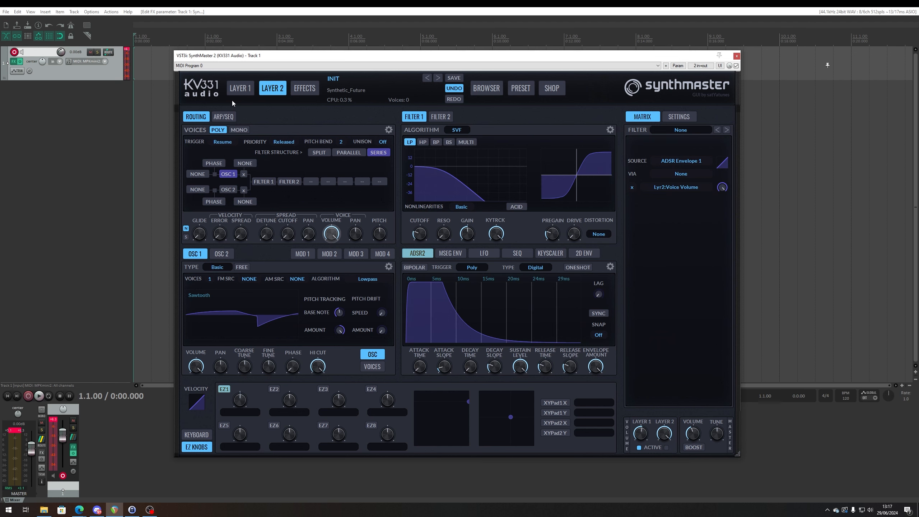
pyautogui.click(237, 93)
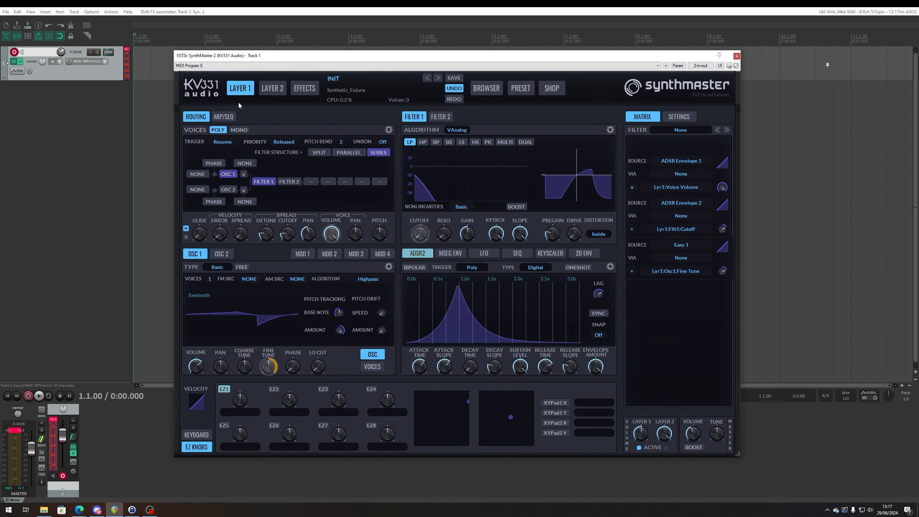
pyautogui.click(266, 90)
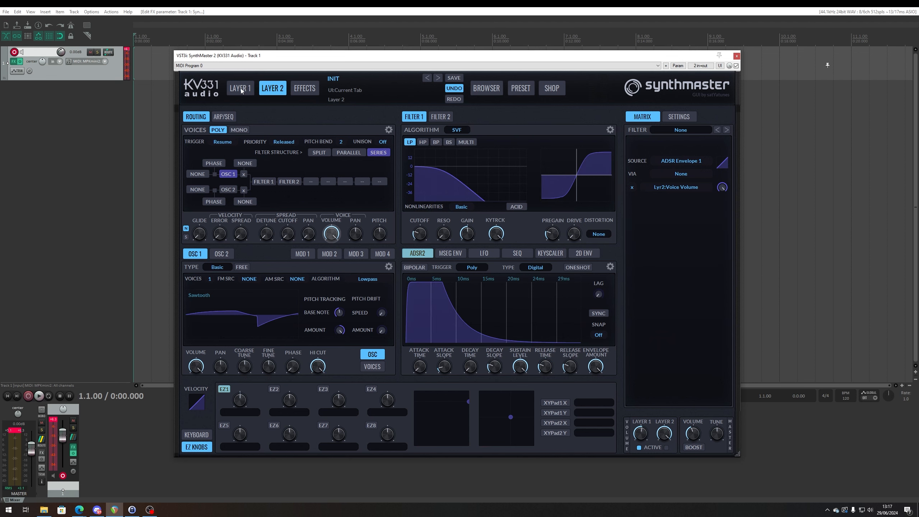
pyautogui.click(240, 89)
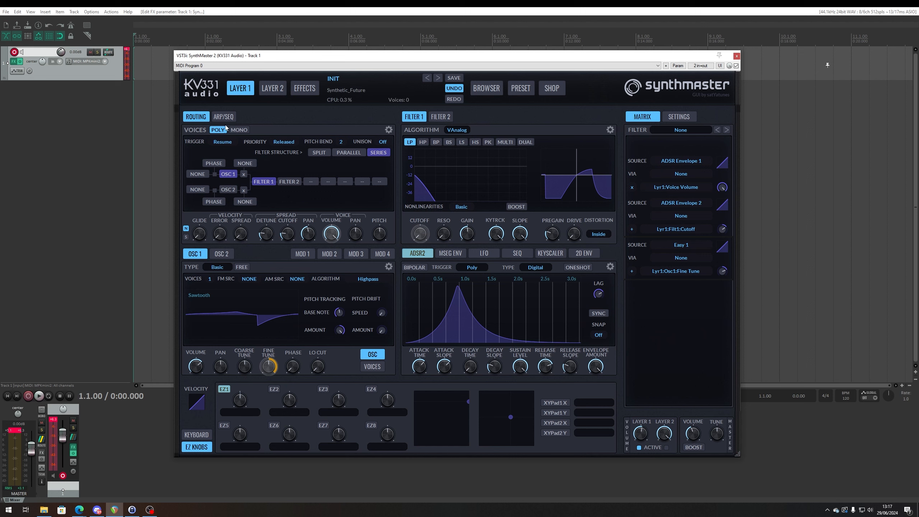
# Enable Oscillator 2 in Layer 1's routing, and examine the copy, paste and preset options of Layer 1 and Oscillator 1
pyautogui.click(388, 130)
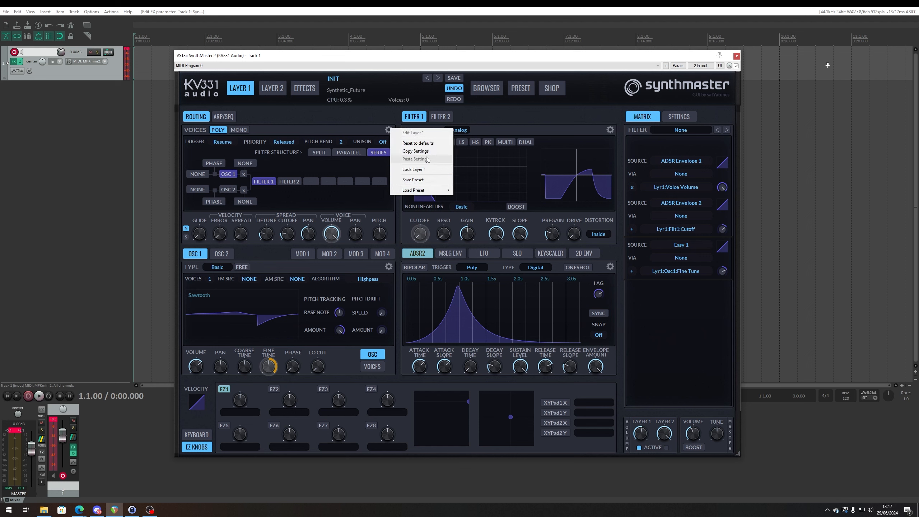
pyautogui.click(310, 122)
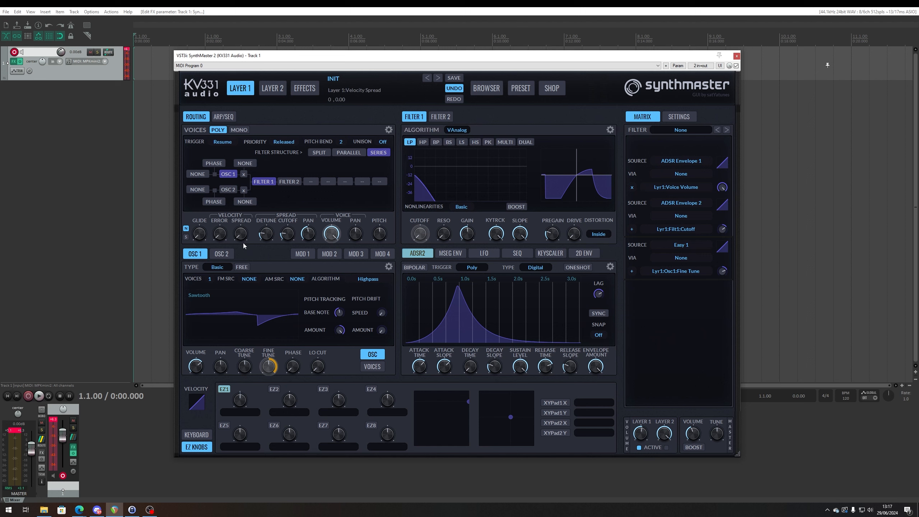
pyautogui.click(230, 190)
pyautogui.click(393, 267)
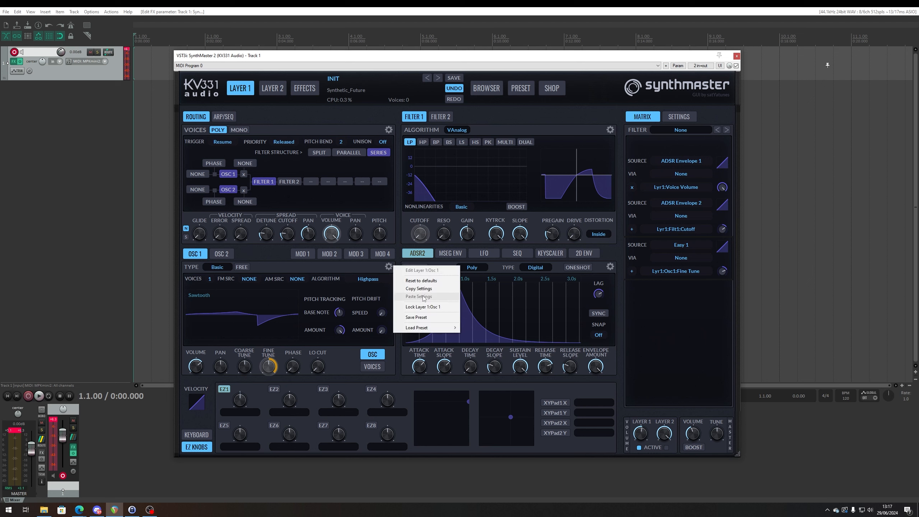
pyautogui.click(262, 261)
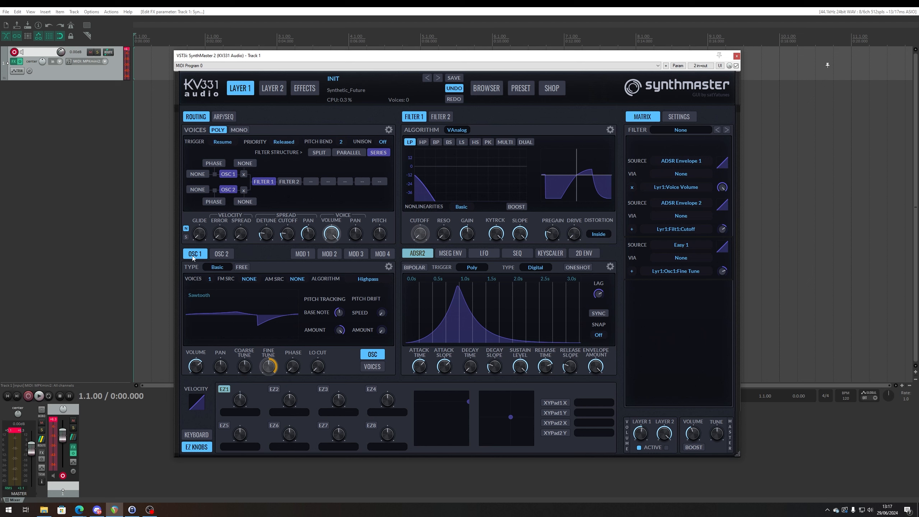
# Examine Filter 1's settings options and glance at the LFO modulator
pyautogui.click(432, 117)
pyautogui.click(419, 118)
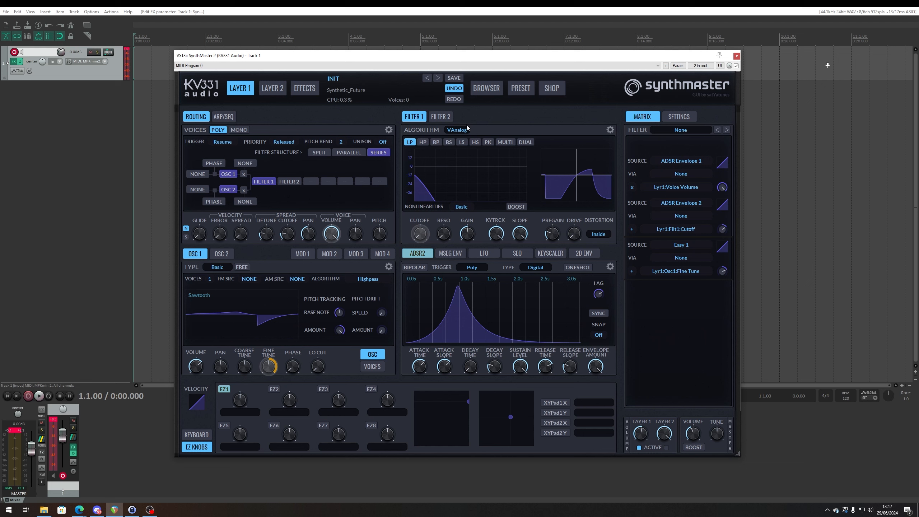
pyautogui.click(610, 130)
pyautogui.click(487, 255)
pyautogui.click(481, 252)
# Copy the settings of multisegment envelope MSEG1 and paste them into MSEG3
pyautogui.click(449, 254)
pyautogui.click(599, 268)
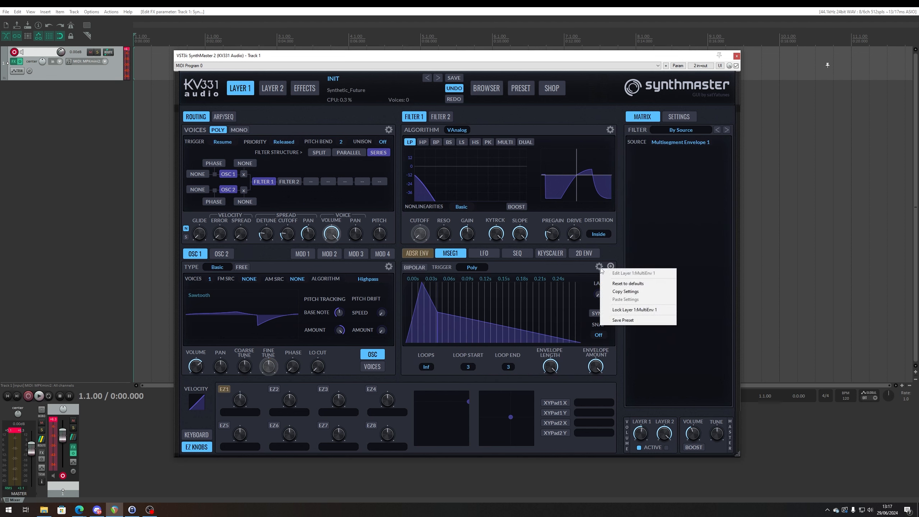
pyautogui.click(625, 291)
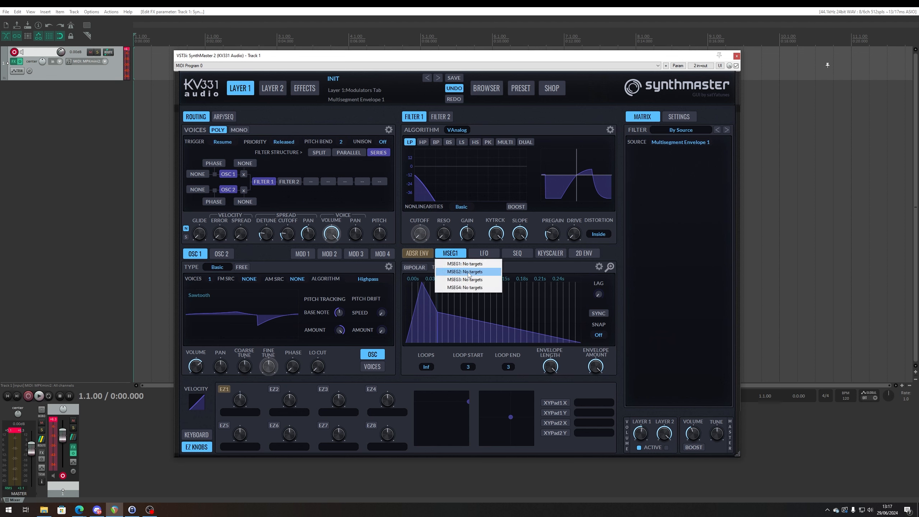
pyautogui.click(465, 279)
pyautogui.click(598, 267)
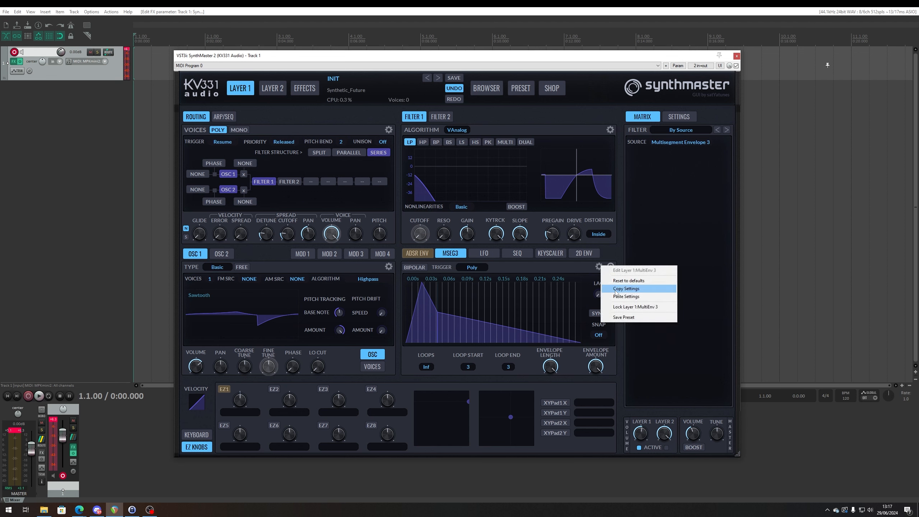
pyautogui.click(634, 298)
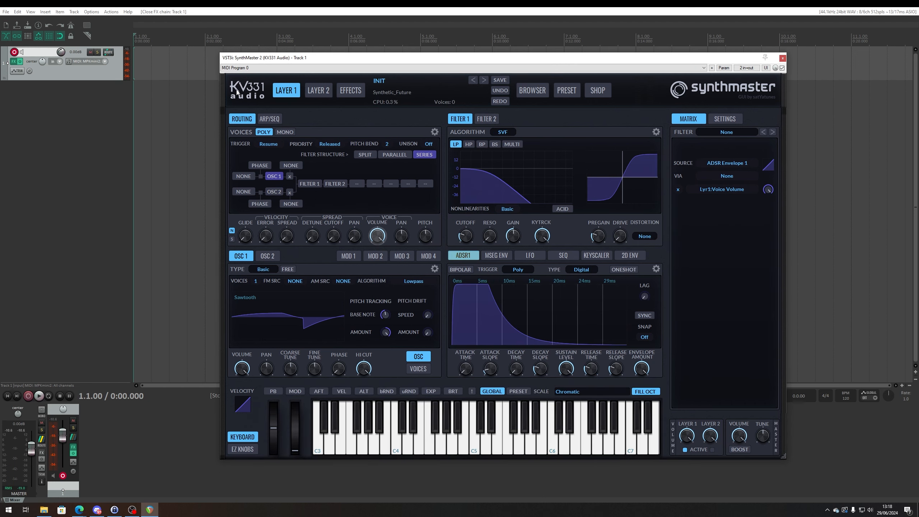
# Turn on Layer 1's arpeggiator and examine its mode, octave range, number of steps and base time options
pyautogui.click(262, 118)
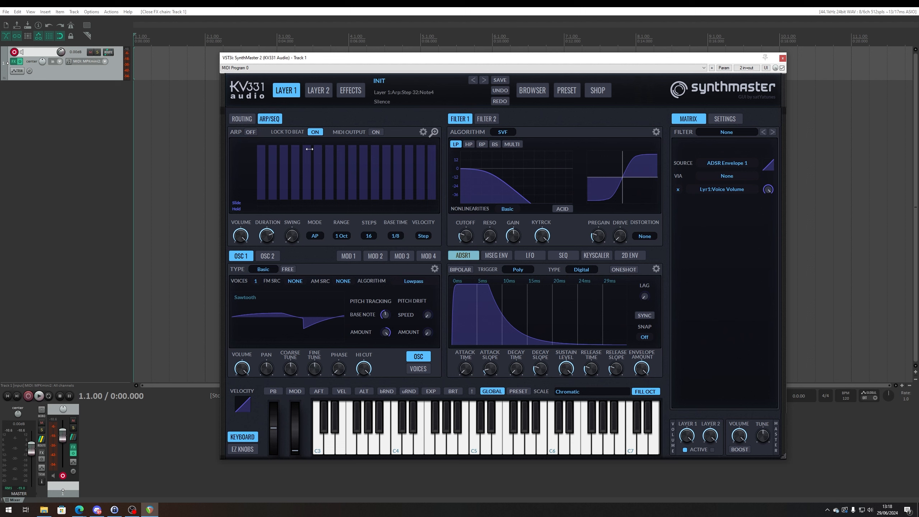
pyautogui.click(250, 132)
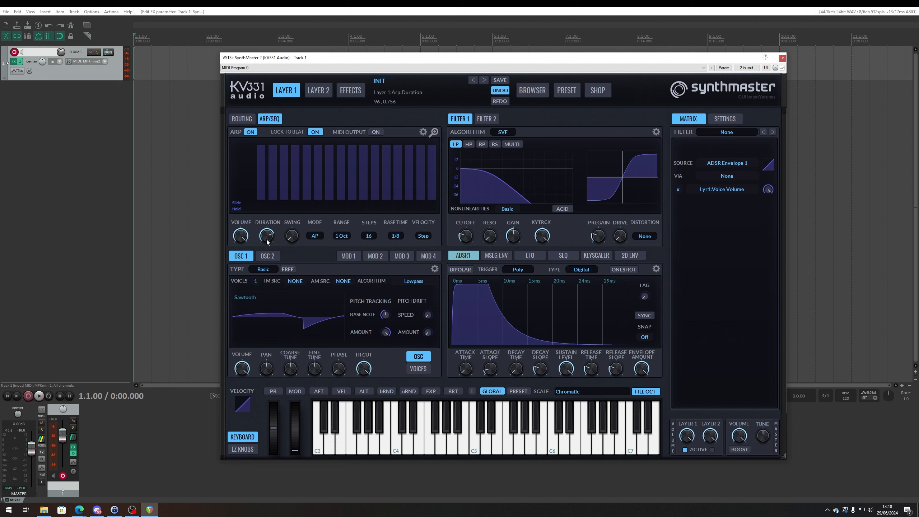
pyautogui.click(314, 236)
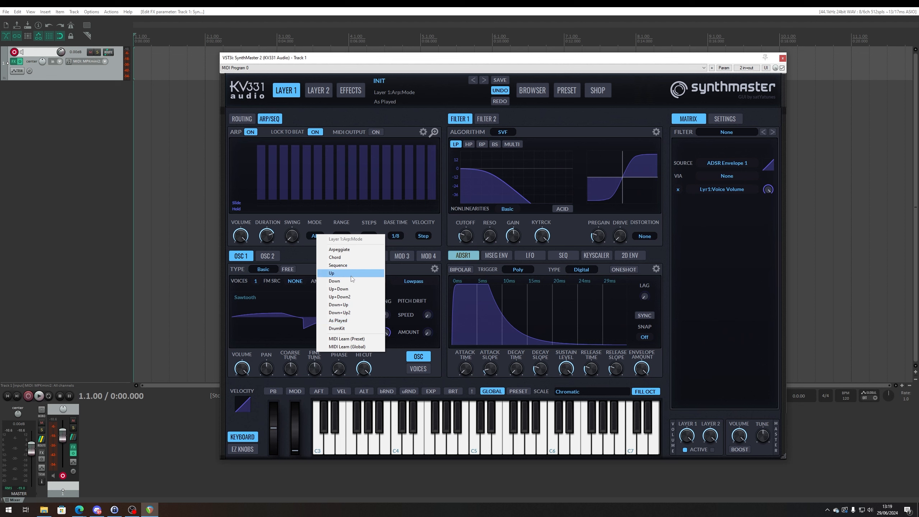
pyautogui.click(372, 220)
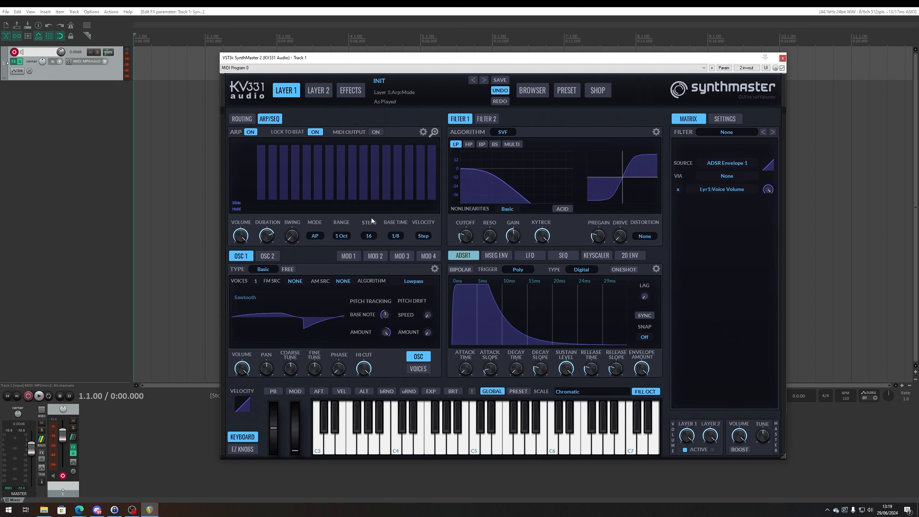
pyautogui.click(349, 240)
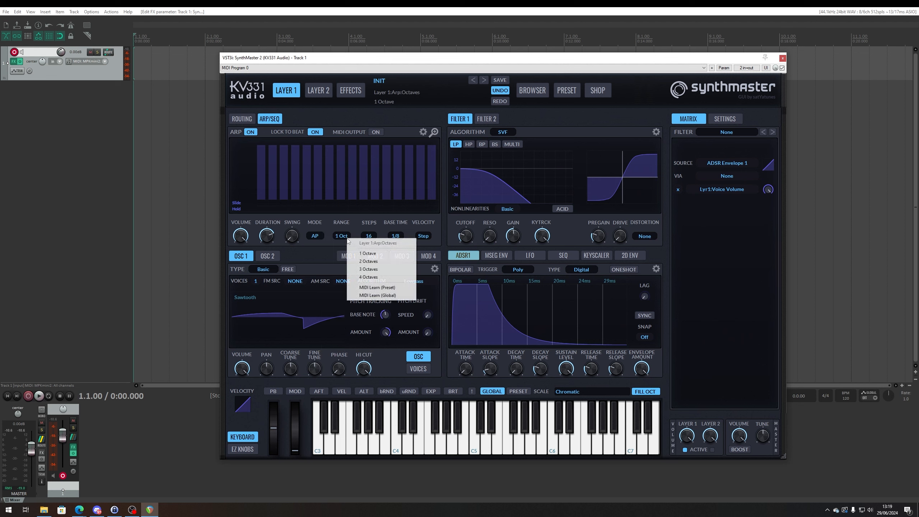
pyautogui.click(373, 238)
pyautogui.click(373, 237)
pyautogui.click(374, 237)
pyautogui.click(395, 235)
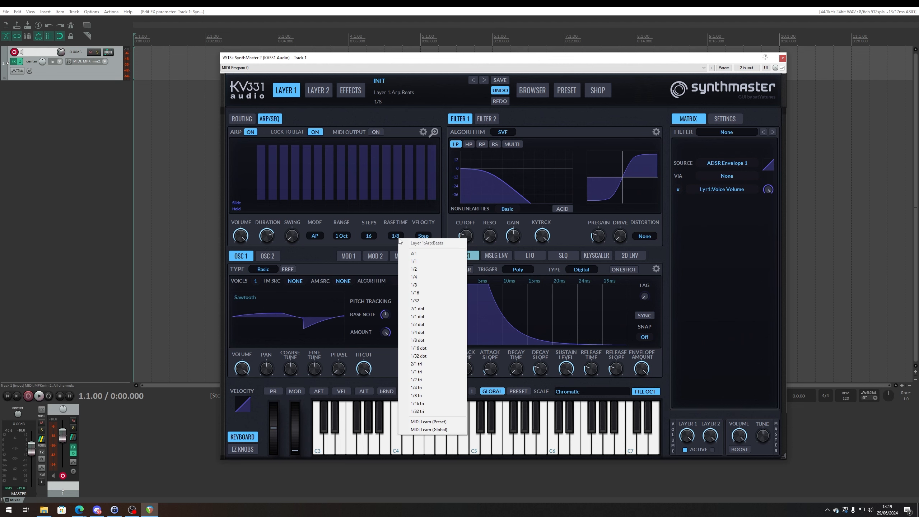
pyautogui.click(413, 218)
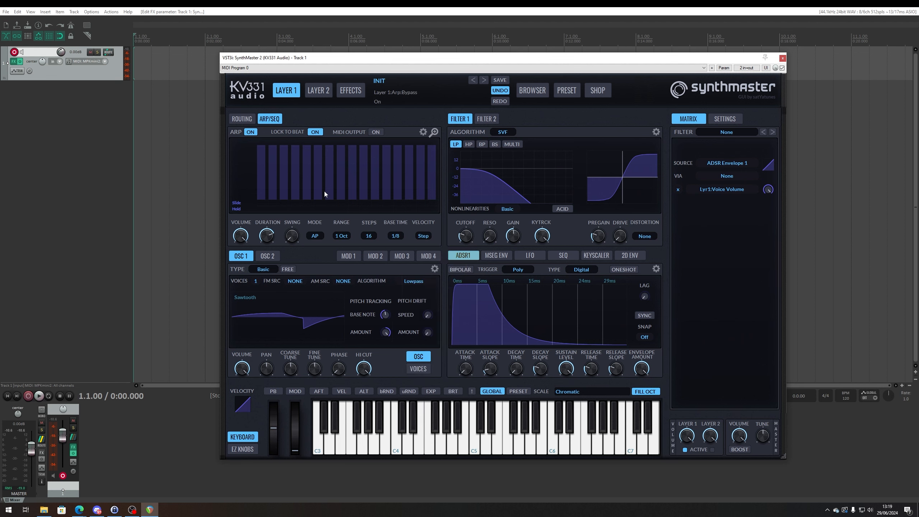
# Record a note sequence into Layer 1's arpeggiator, play it back, and change its base time to 1/16 dot
pyautogui.click(255, 133)
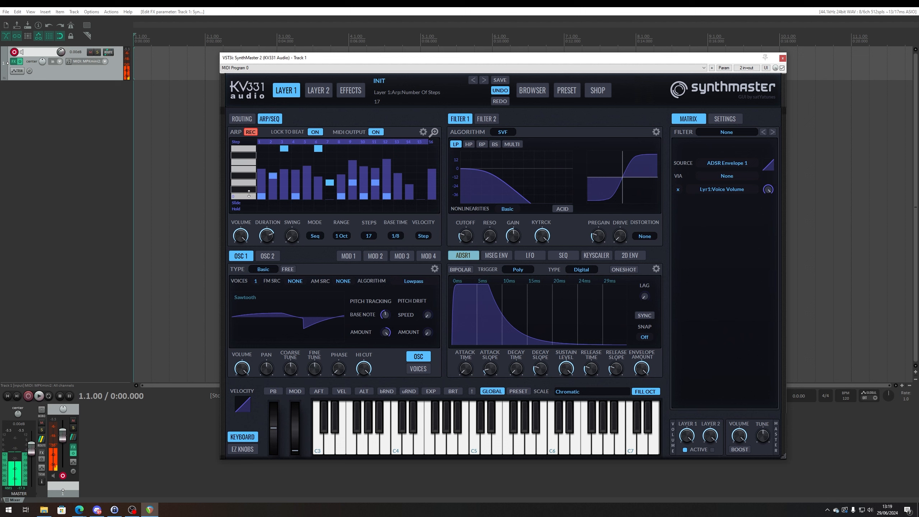
pyautogui.click(250, 132)
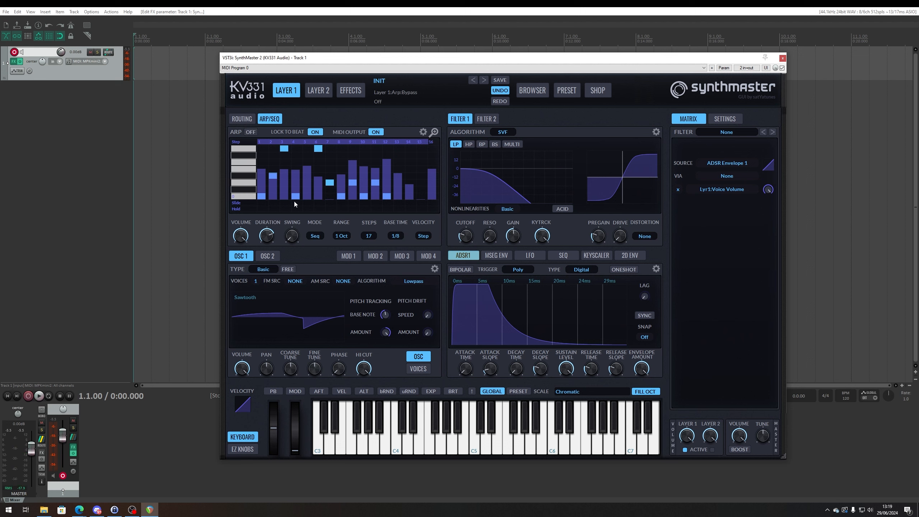
pyautogui.click(250, 132)
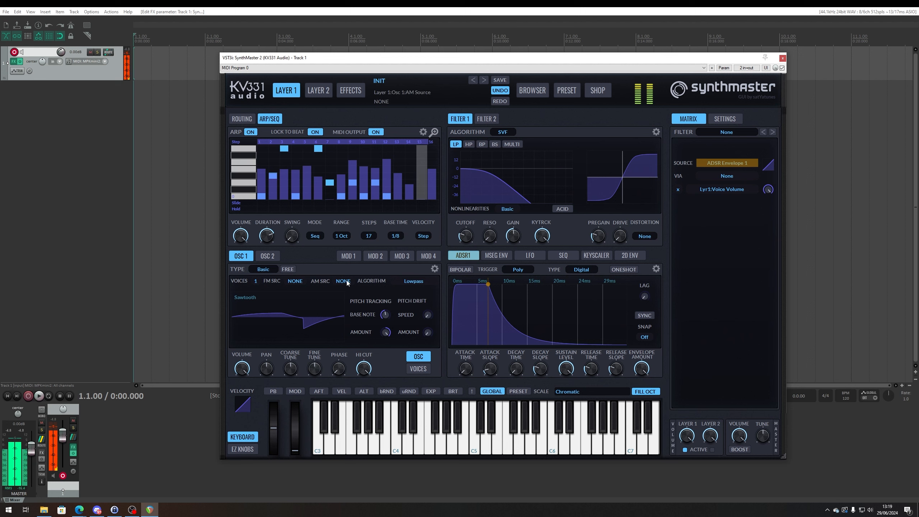
pyautogui.click(396, 235)
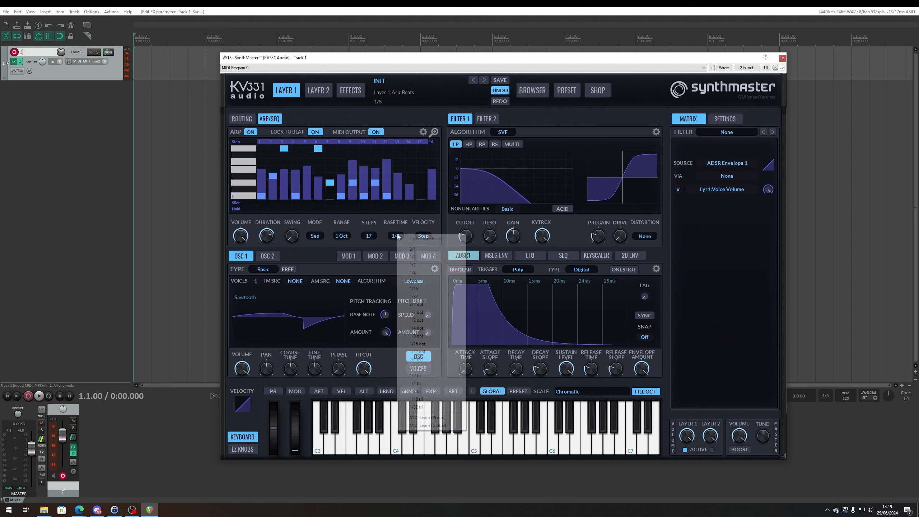
pyautogui.click(430, 343)
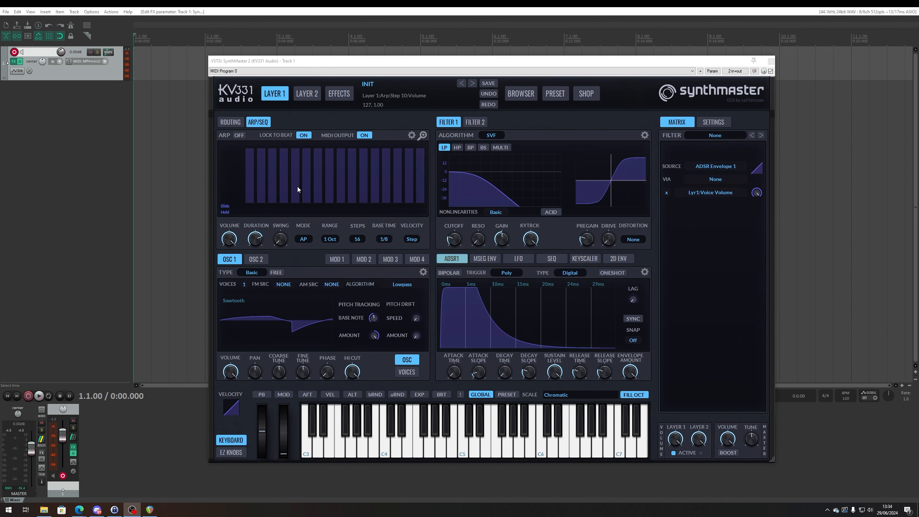
# Go back to Layer 1's routing view, lengthen ADSR1's release time and make its release slope more gradual
pyautogui.click(229, 125)
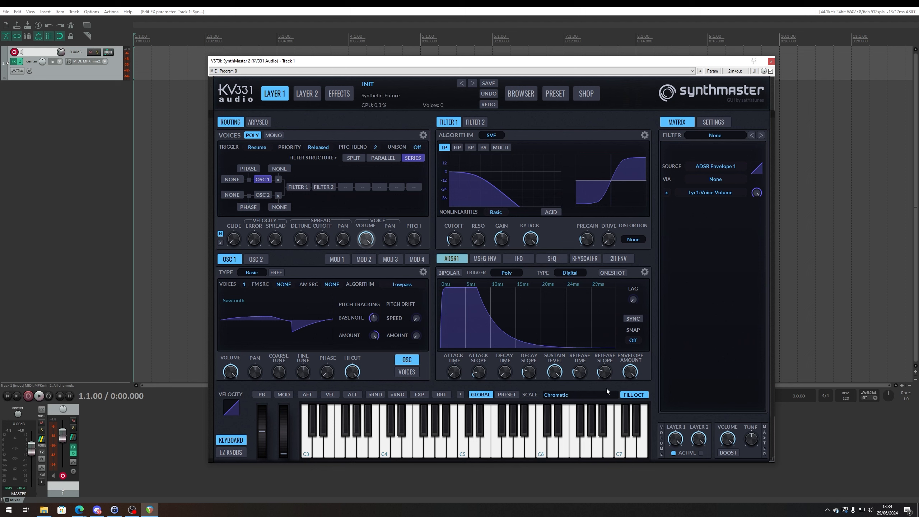
pyautogui.click(579, 376)
pyautogui.moveTo(579, 376); pyautogui.dragTo(588, 344)
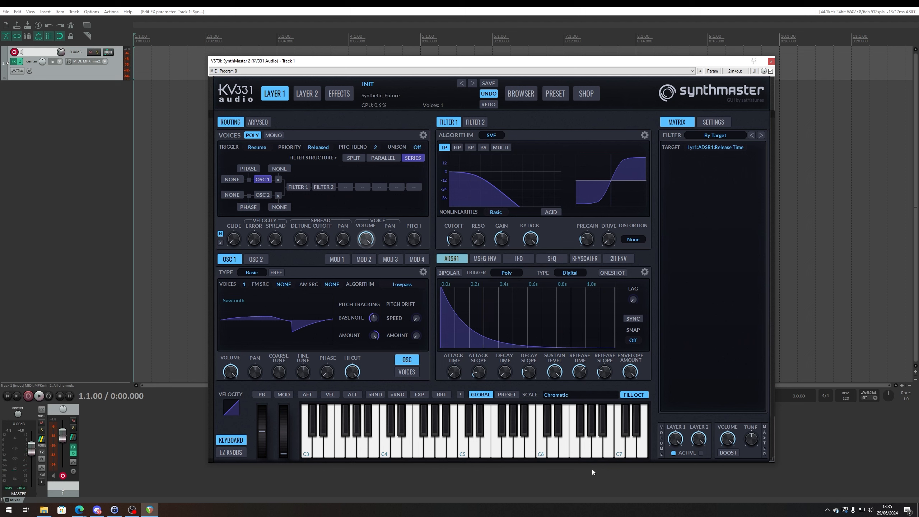
pyautogui.moveTo(604, 378); pyautogui.dragTo(599, 375)
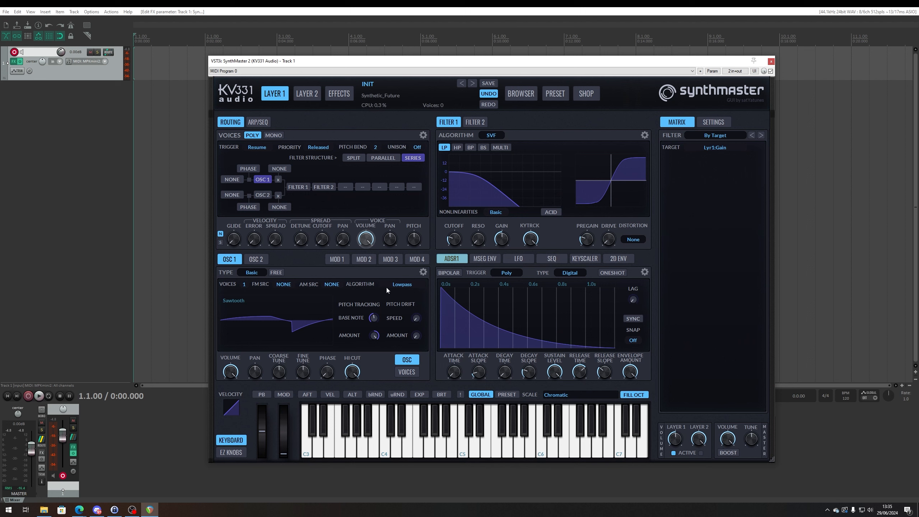
# Set Oscillator 1 to 4 voices and raise its detune spread to about 0.236 along with its stereo spread
pyautogui.click(244, 285)
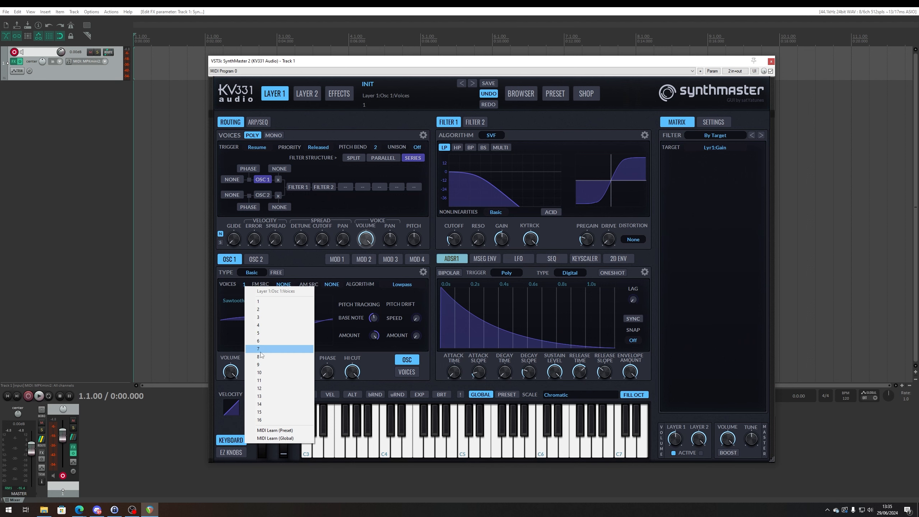
pyautogui.click(271, 327)
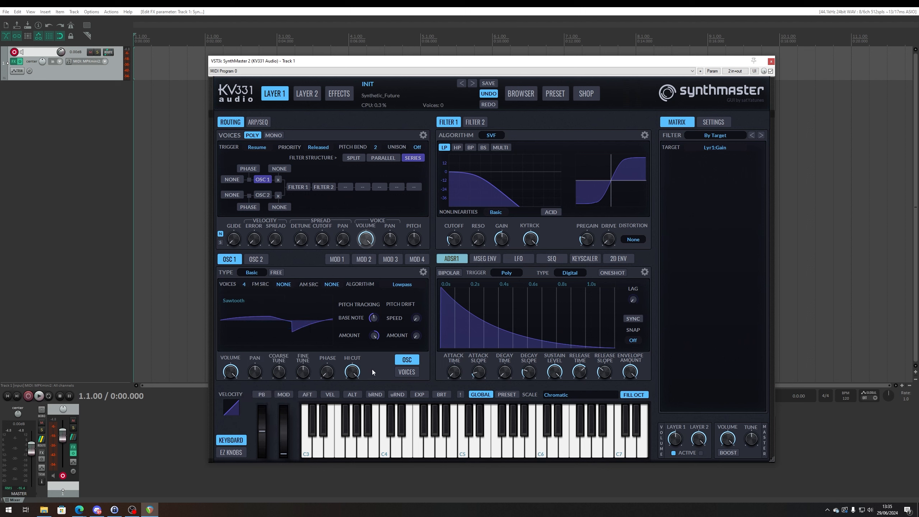
pyautogui.click(406, 371)
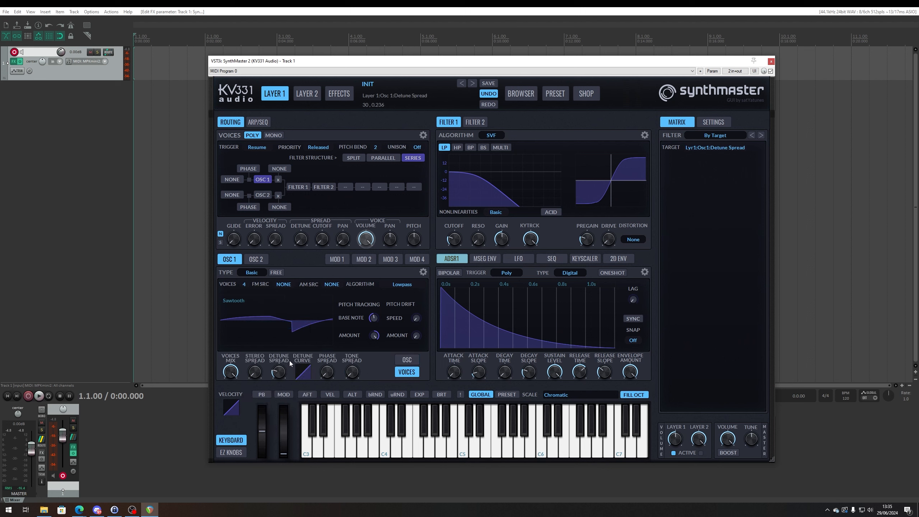
pyautogui.moveTo(289, 361); pyautogui.dragTo(258, 366)
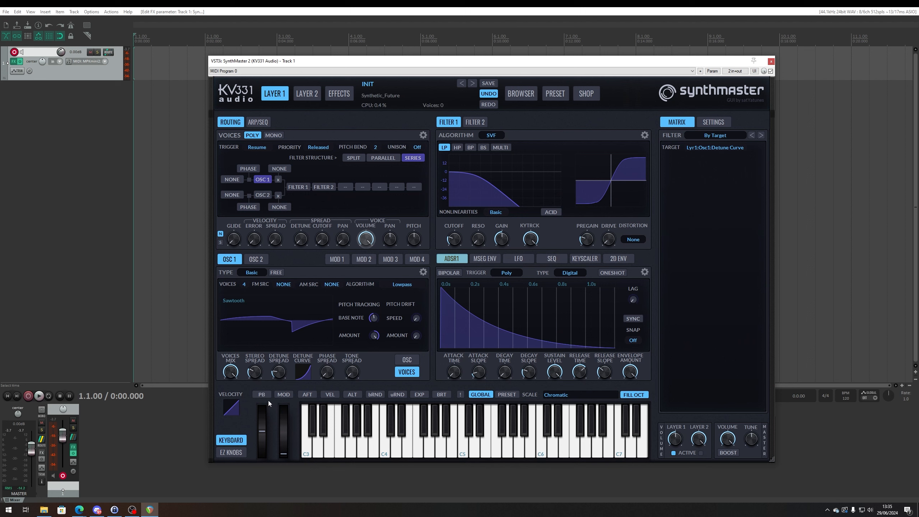
# Bend Oscillator 1's detune curve upward and raise its pitch drift speed and amount, ending on the main oscillator controls
pyautogui.moveTo(296, 373); pyautogui.dragTo(284, 363)
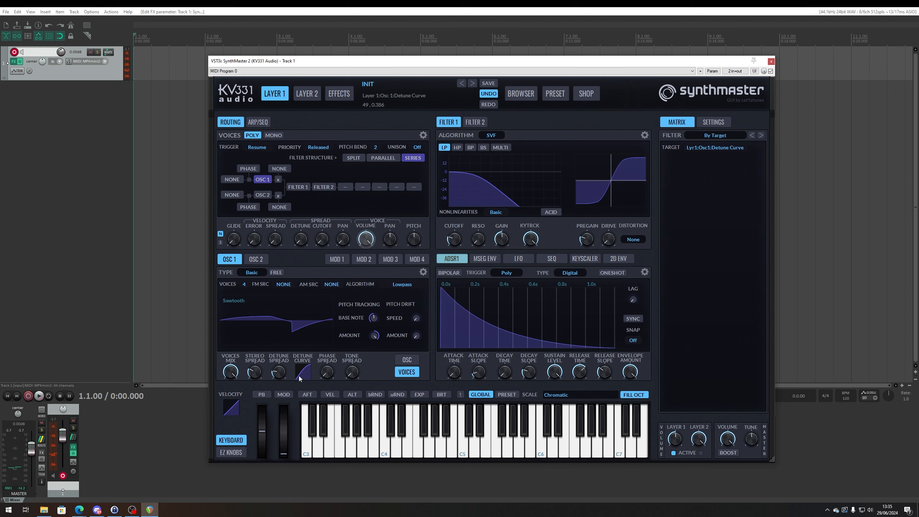
pyautogui.moveTo(302, 383); pyautogui.dragTo(303, 388)
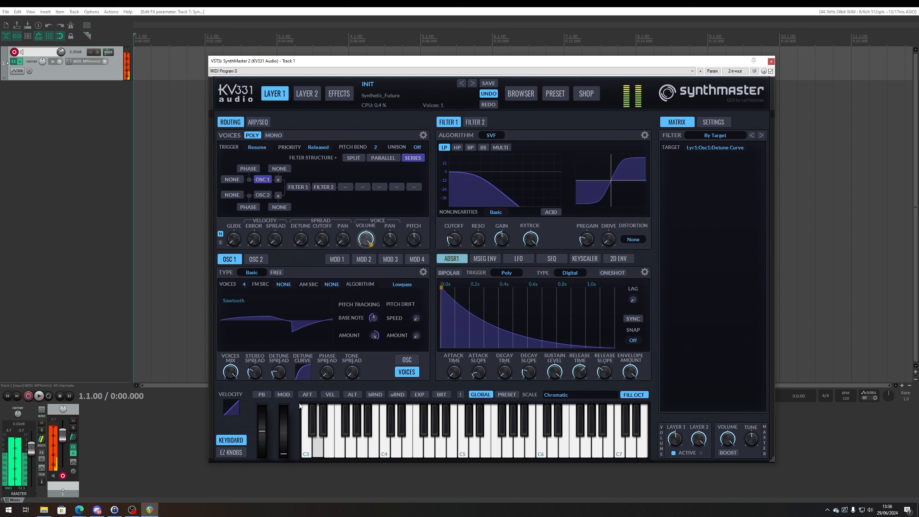
pyautogui.moveTo(299, 379); pyautogui.dragTo(299, 382)
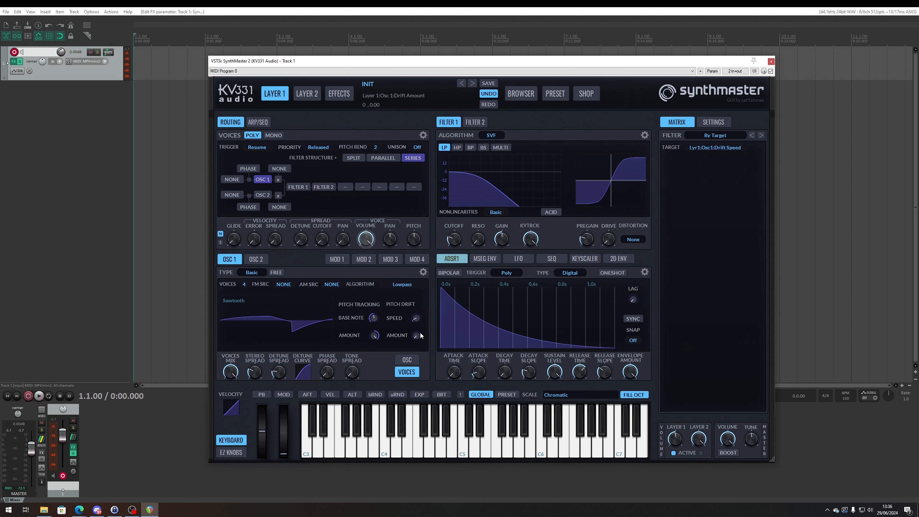
pyautogui.moveTo(428, 331); pyautogui.dragTo(429, 331)
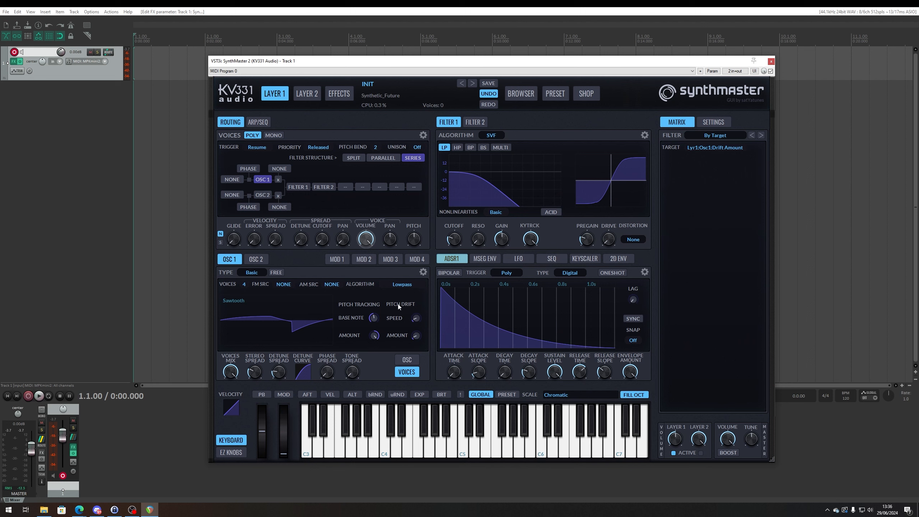
pyautogui.click(416, 362)
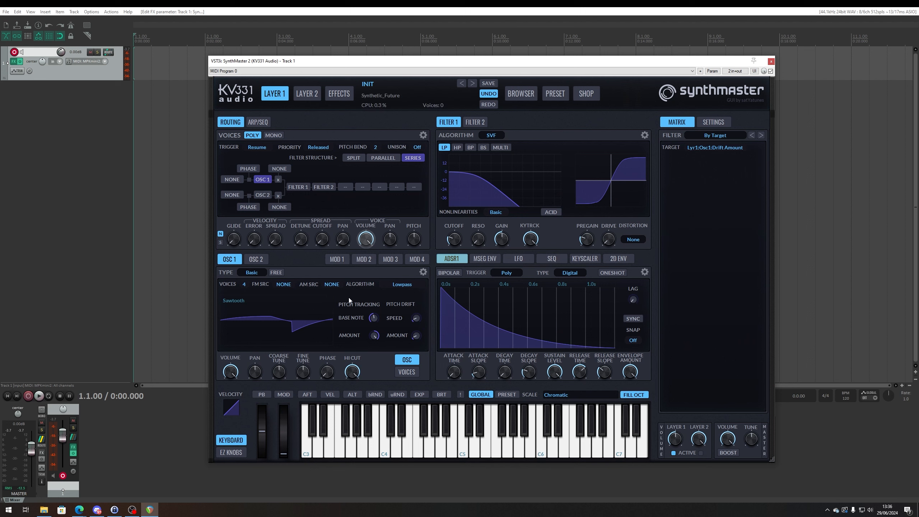
# Enable Oscillator 2 in Layer 1's routing and change its waveform to Square, keeping the Basic type
pyautogui.click(258, 195)
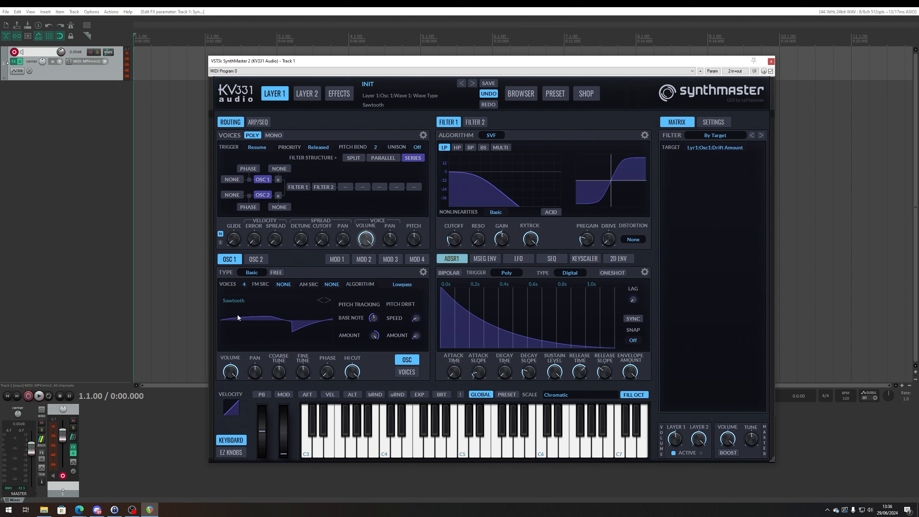
pyautogui.click(256, 260)
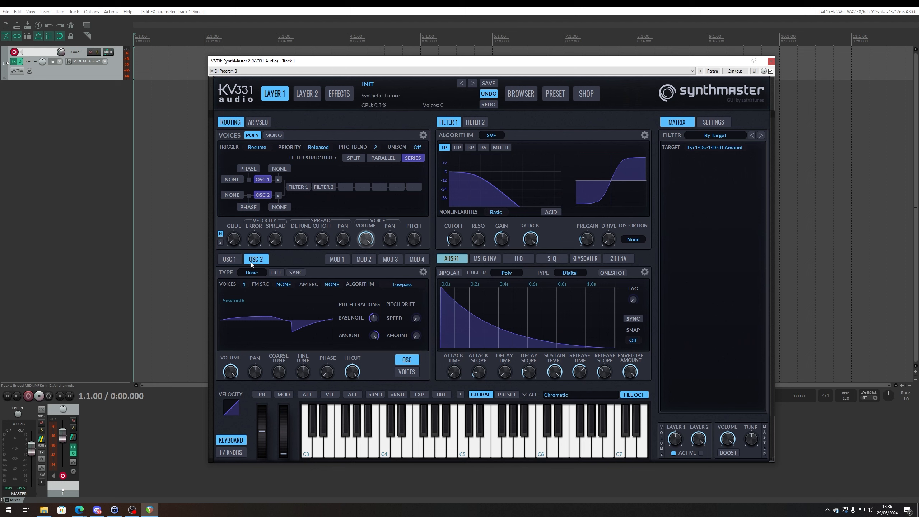
pyautogui.click(252, 275)
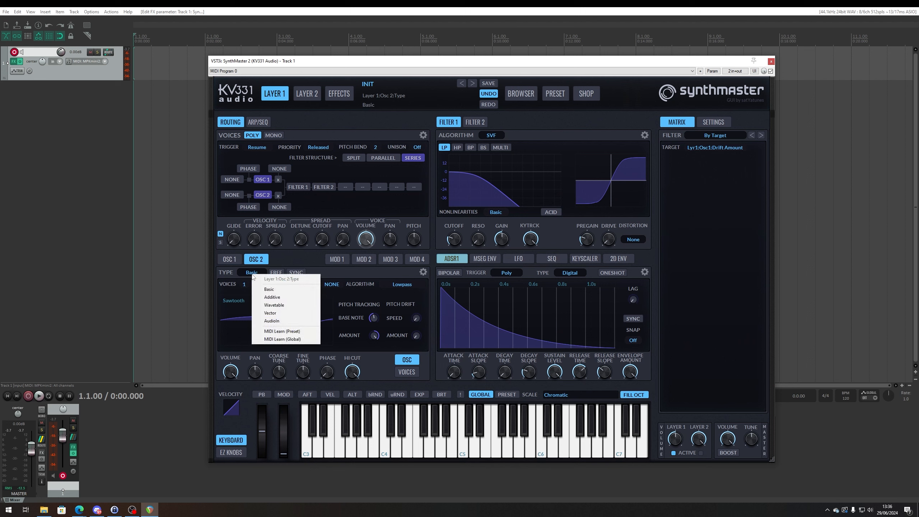
pyautogui.click(243, 296)
pyautogui.click(236, 302)
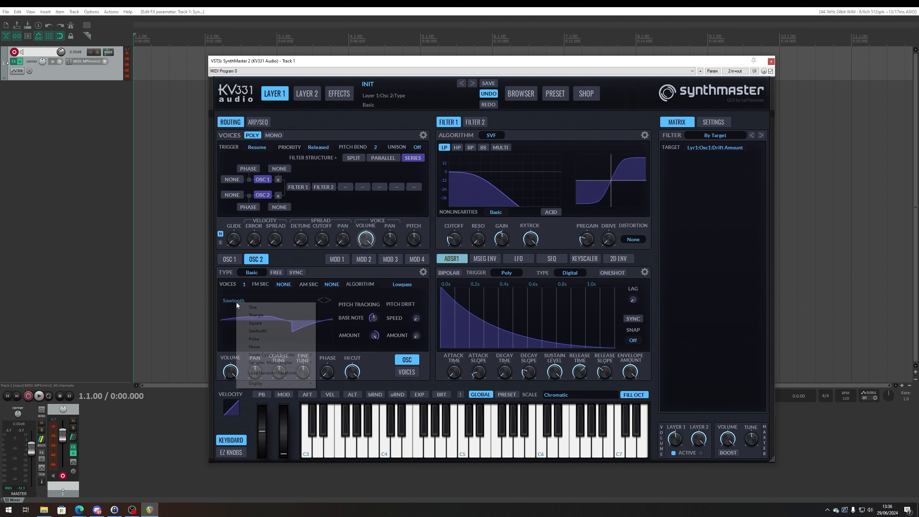
pyautogui.click(276, 322)
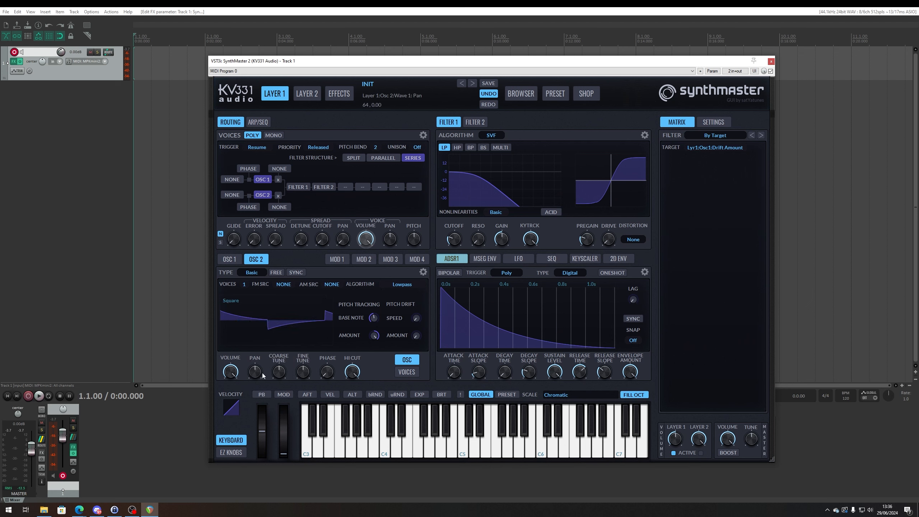
# Turn Oscillator 2's volume down to 0 and add ADSR Envelope 2 as its modulation source
pyautogui.rightClick(230, 371)
pyautogui.moveTo(279, 397)
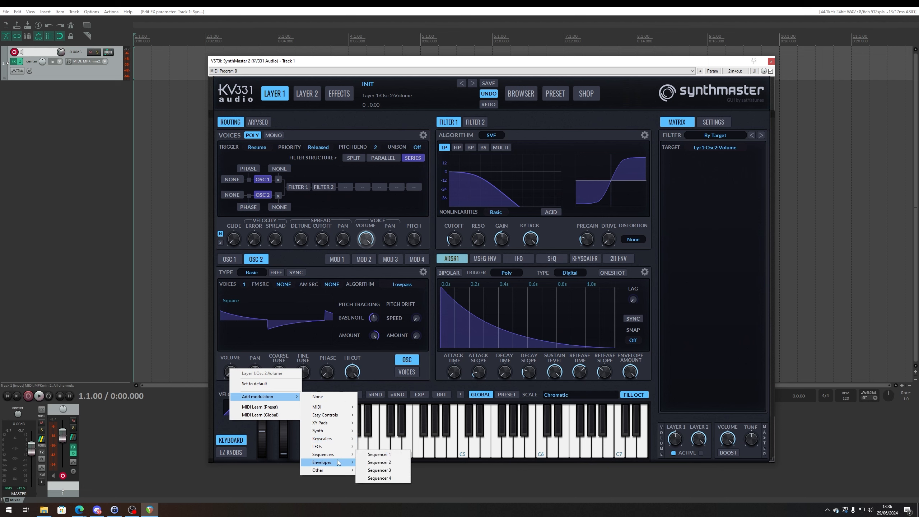
pyautogui.moveTo(338, 462)
pyautogui.click(416, 384)
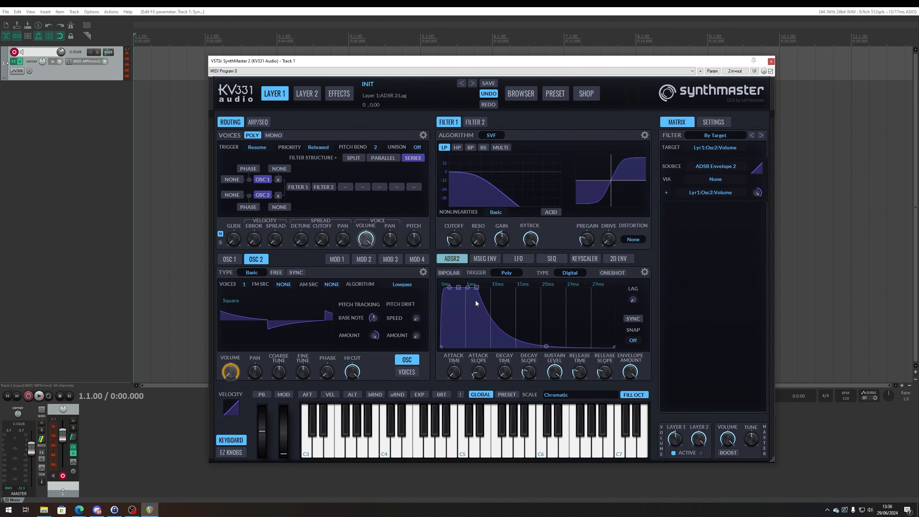
# Switch off Oscillator 1, and shape ADSR2 with minimum sustain level and a decay time of about 824 ms
pyautogui.moveTo(553, 373); pyautogui.dragTo(532, 459)
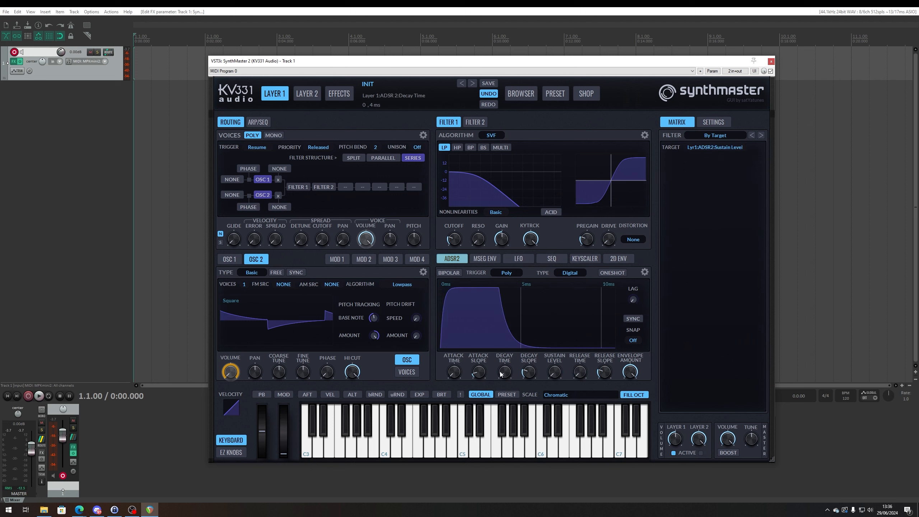
pyautogui.moveTo(477, 375); pyautogui.dragTo(505, 370)
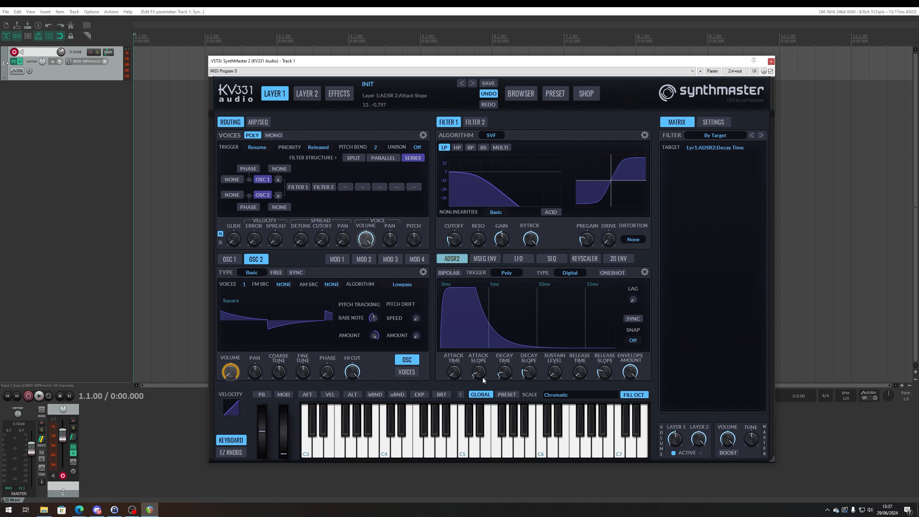
pyautogui.click(262, 183)
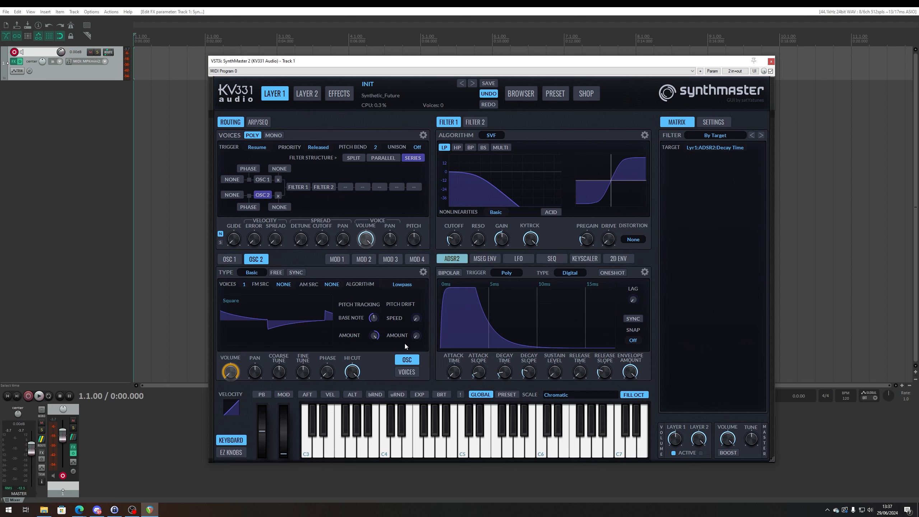
pyautogui.moveTo(508, 372)
pyautogui.moveTo(505, 375); pyautogui.dragTo(508, 350)
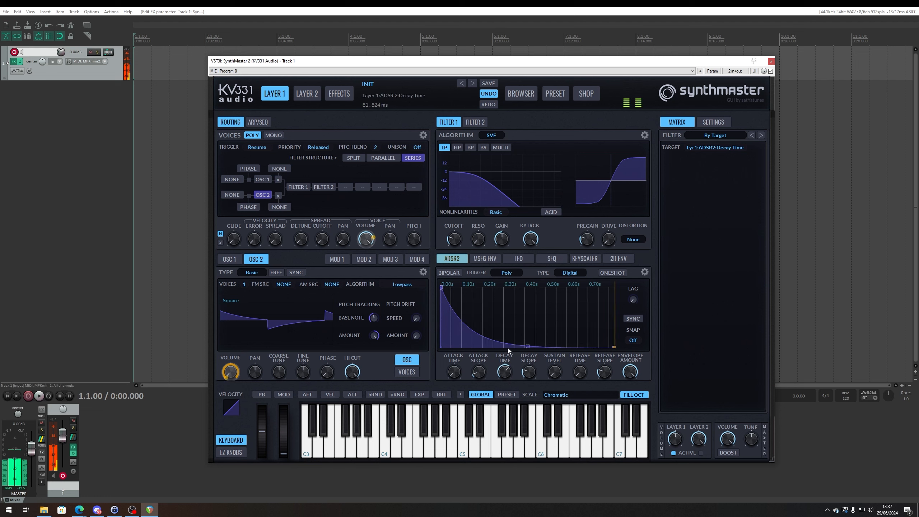
# Straighten ADSR2's decay curve to a nearly linear slope of about +0.032, shorten its decay time, and switch Oscillator 1 back on
pyautogui.moveTo(535, 378)
pyautogui.moveTo(535, 378); pyautogui.dragTo(529, 358)
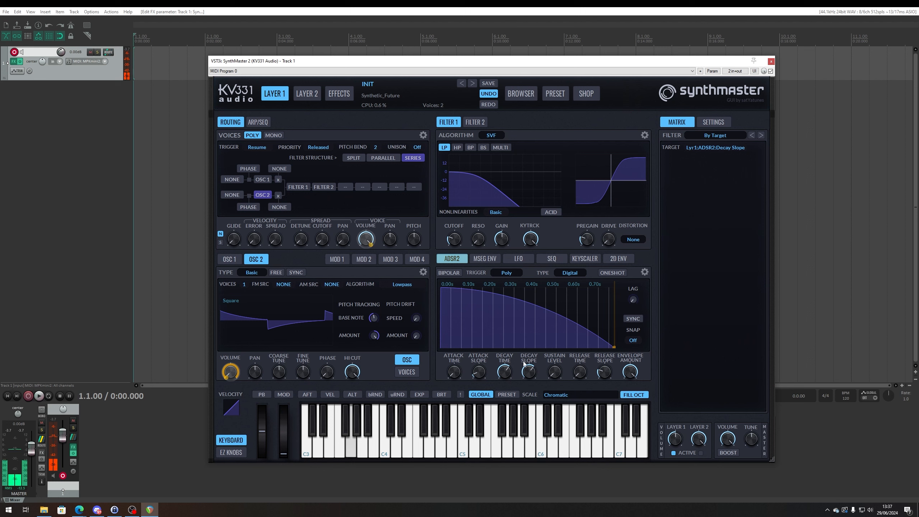
pyautogui.moveTo(512, 376); pyautogui.dragTo(506, 380)
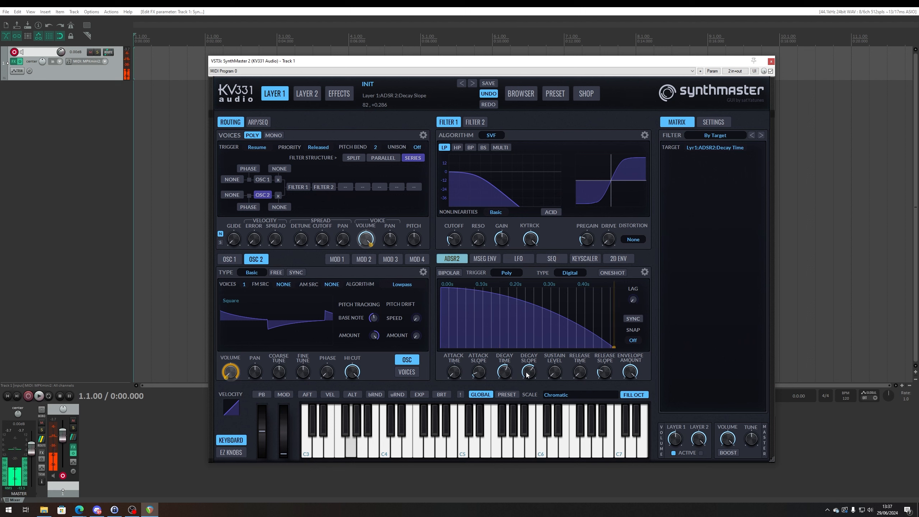
pyautogui.moveTo(526, 375); pyautogui.dragTo(527, 380)
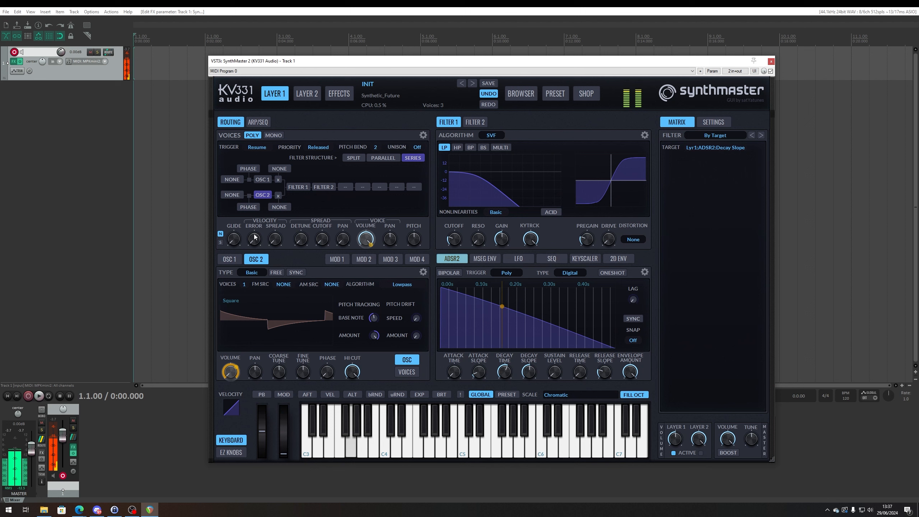
pyautogui.click(263, 180)
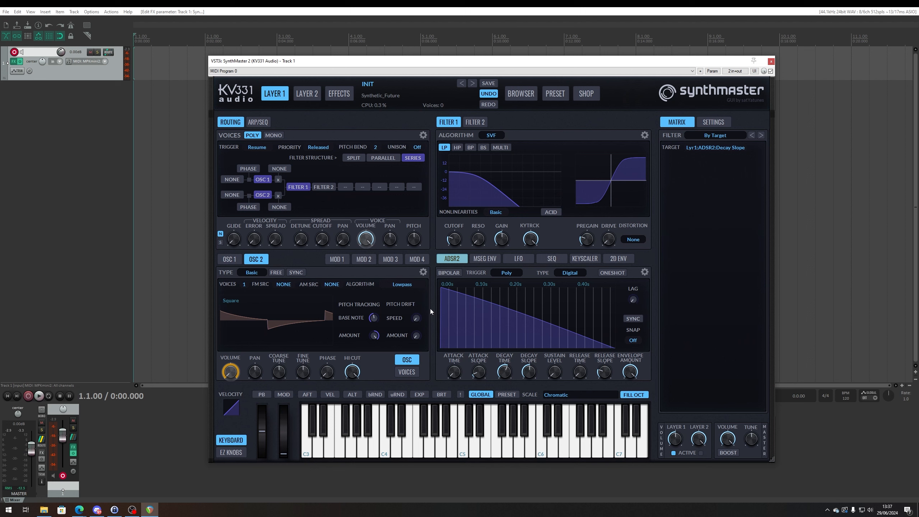
# Switch Layer 1's Filter 1 to the Diode Ladder algorithm and raise its cutoff to about 8.38 kHz
pyautogui.click(489, 136)
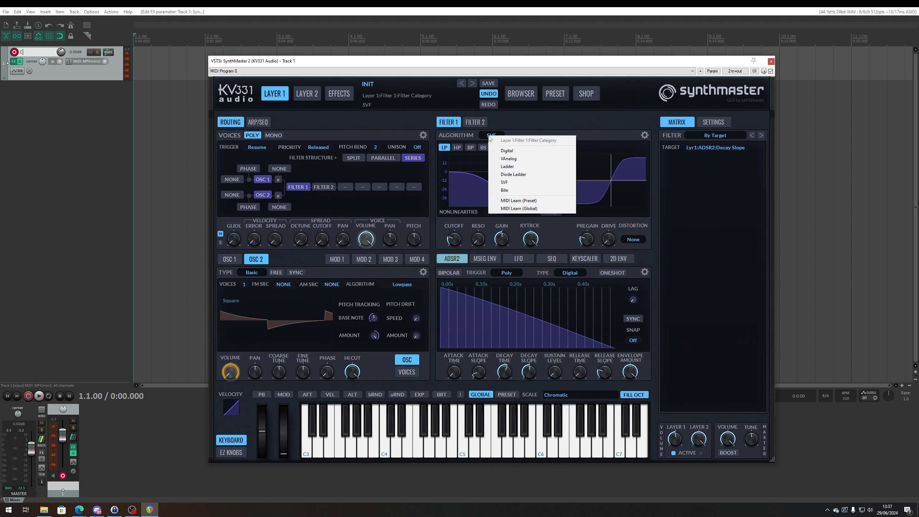
pyautogui.click(541, 173)
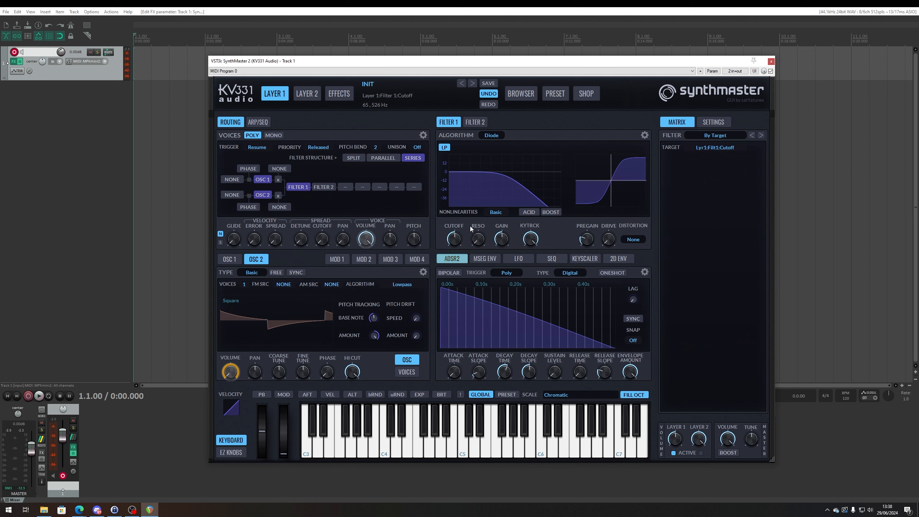
pyautogui.moveTo(478, 218); pyautogui.dragTo(478, 214)
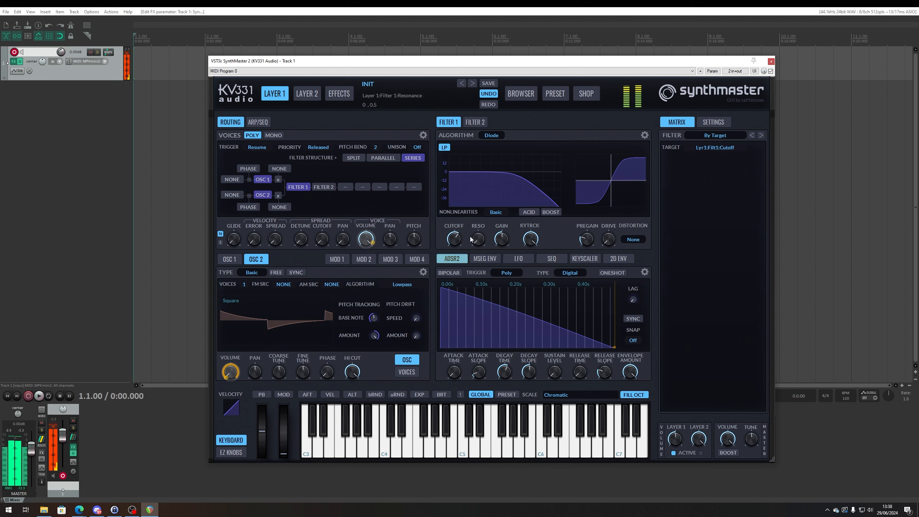
pyautogui.moveTo(458, 231); pyautogui.dragTo(463, 232)
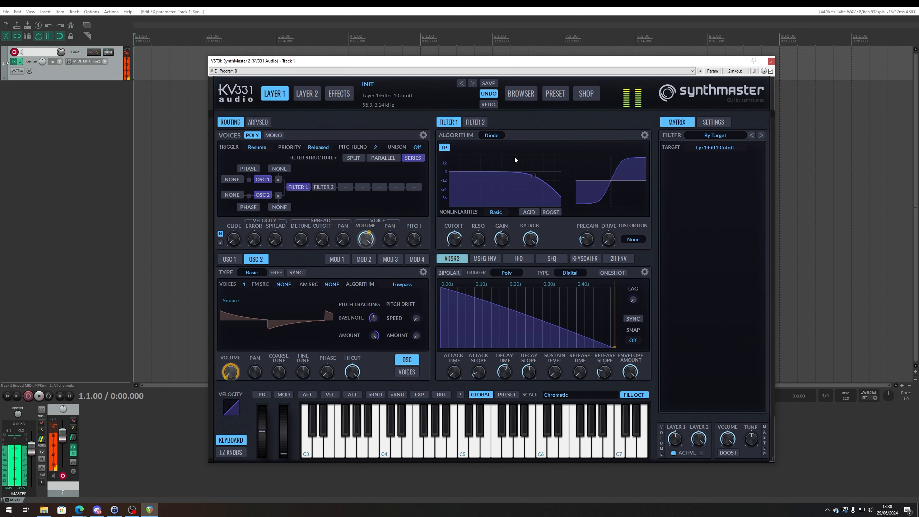
pyautogui.moveTo(458, 241); pyautogui.dragTo(460, 240)
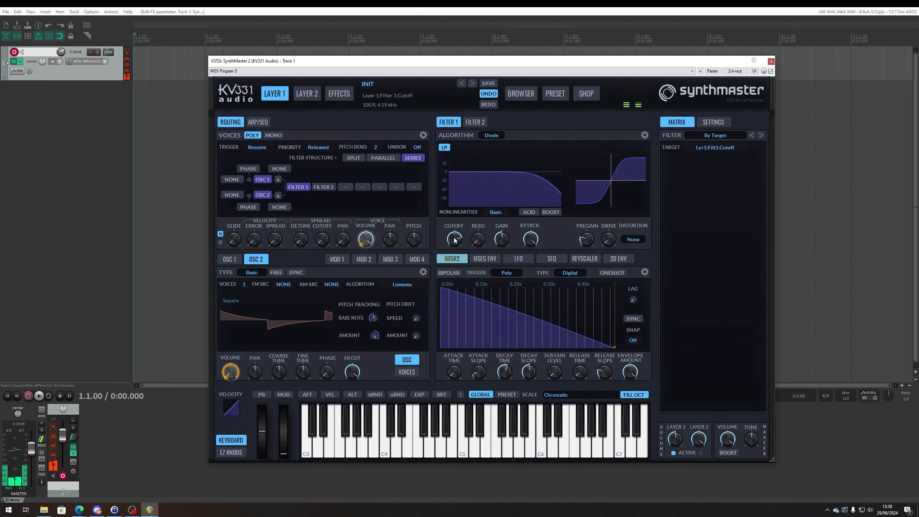
pyautogui.moveTo(459, 241); pyautogui.dragTo(462, 239)
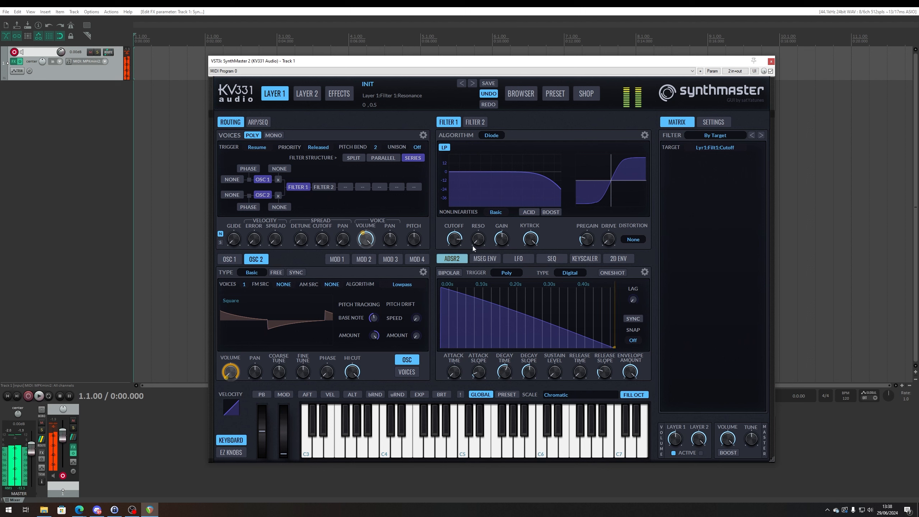
pyautogui.moveTo(457, 243); pyautogui.dragTo(459, 242)
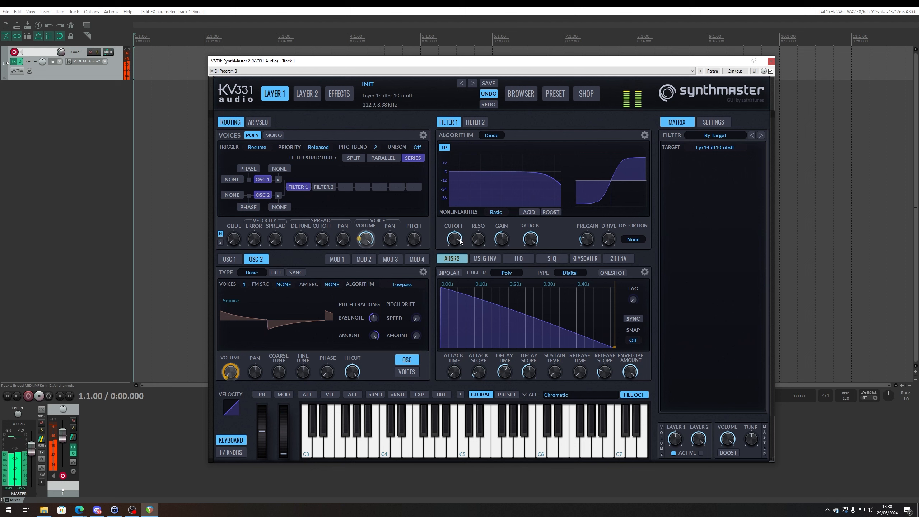
# Set Filter 1's resonance to about 1.3 and cutoff to about 7.05 kHz, comparing the sound with the filter bypassed
pyautogui.moveTo(478, 239); pyautogui.dragTo(490, 240)
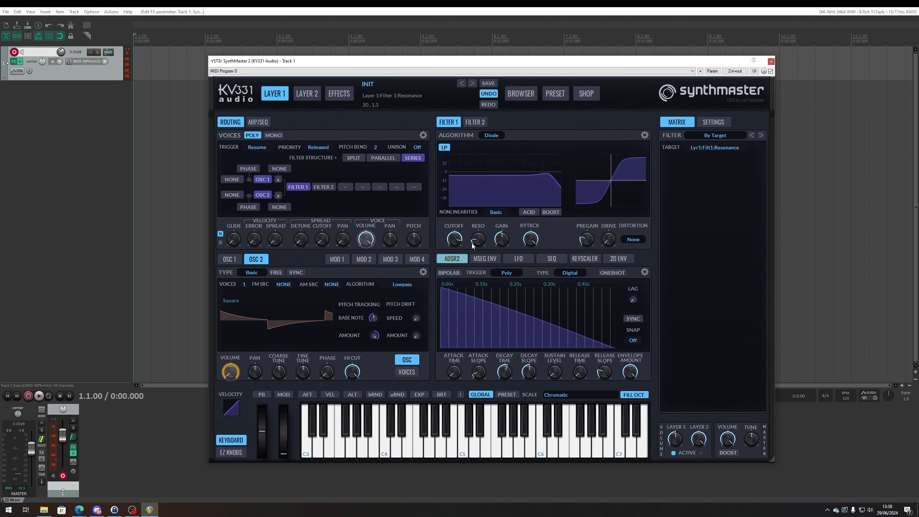
pyautogui.moveTo(459, 244); pyautogui.dragTo(458, 245)
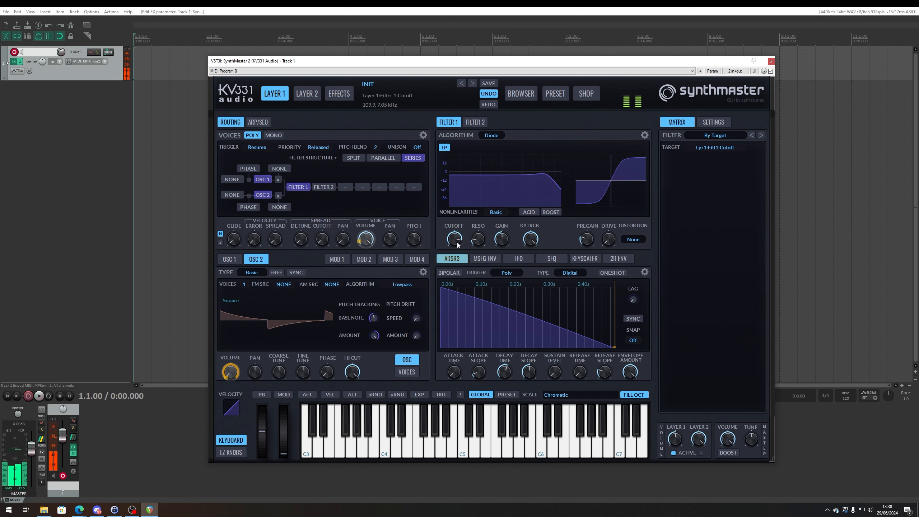
pyautogui.click(307, 186)
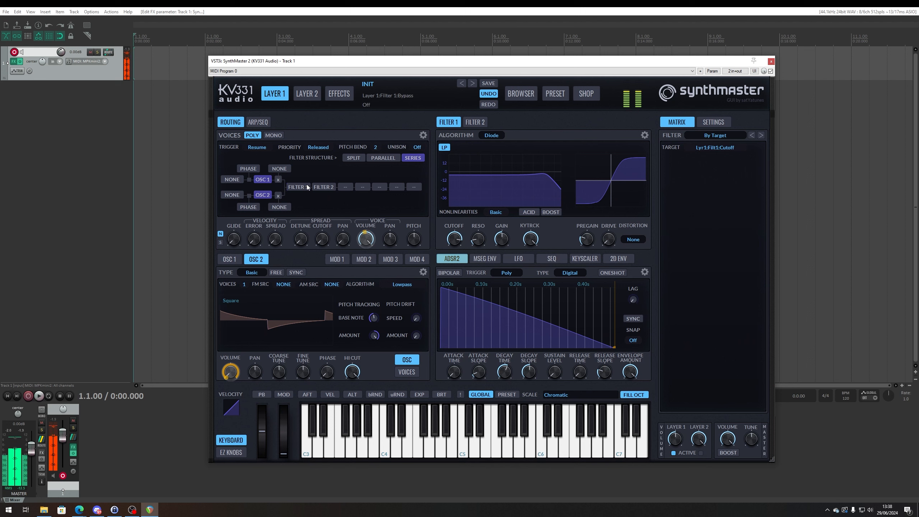
pyautogui.click(307, 187)
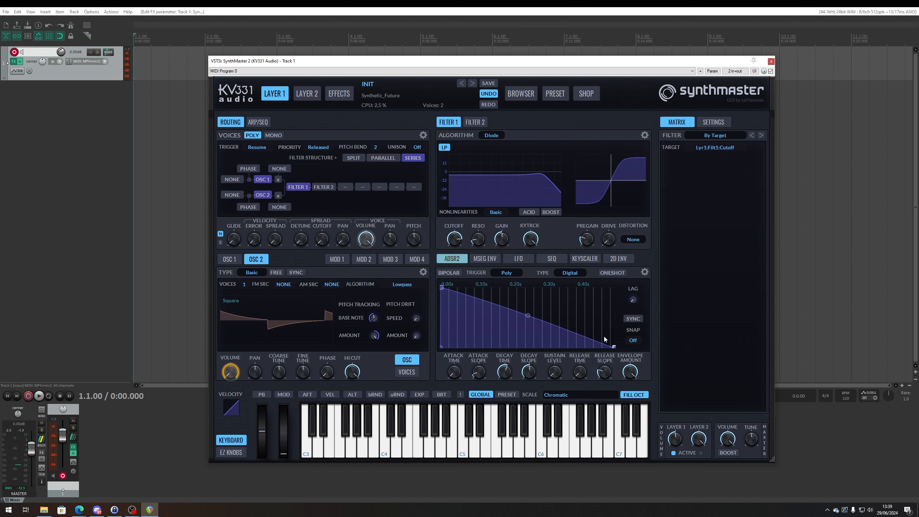
pyautogui.moveTo(450, 240); pyautogui.dragTo(447, 243)
# Turn on Layer 1's arpeggiator and set its mode to Arp
pyautogui.click(258, 122)
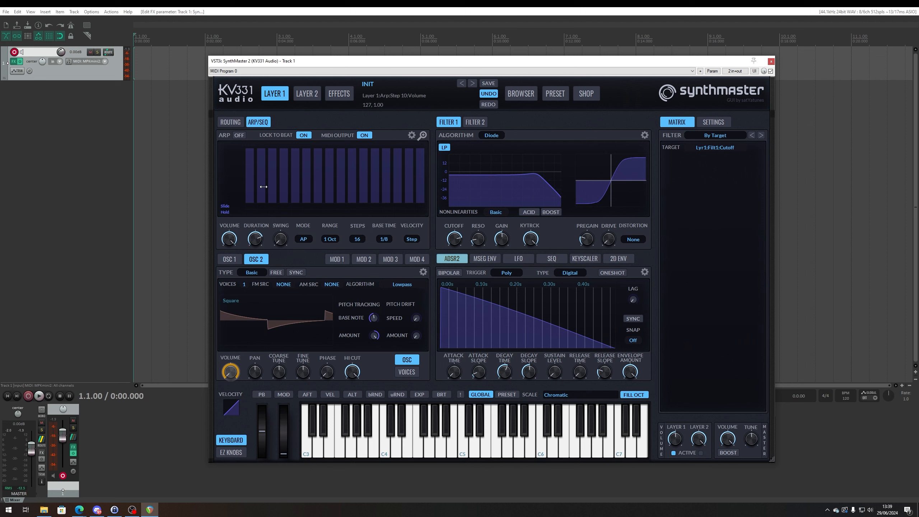
pyautogui.click(239, 135)
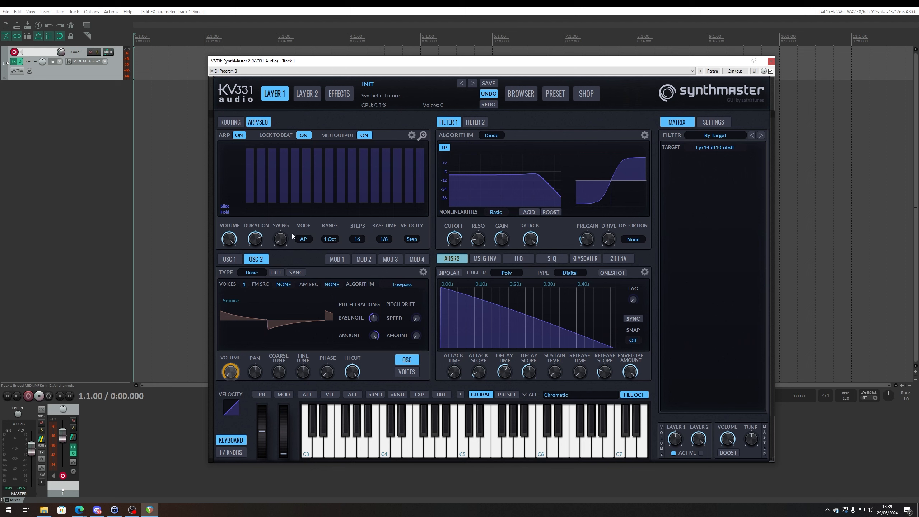
pyautogui.click(308, 240)
pyautogui.click(344, 256)
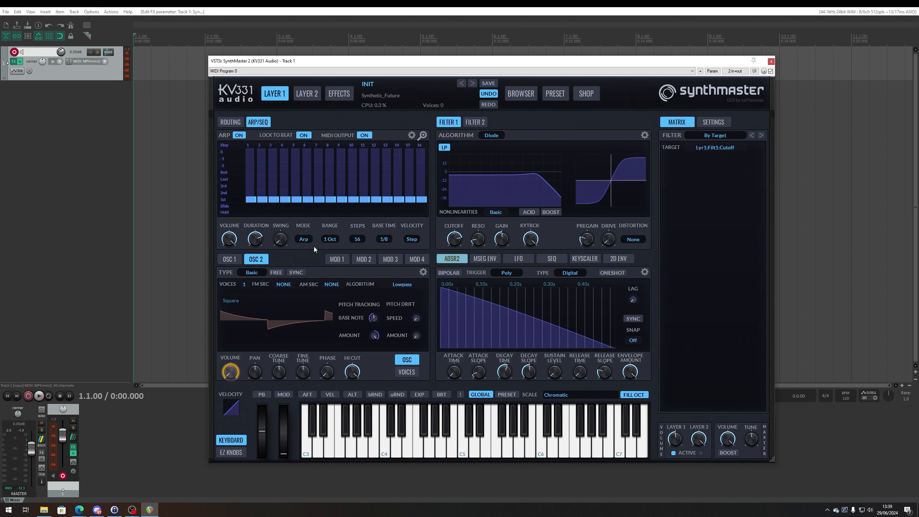
# Set the arpeggiator to 8 steps with the note order 1st, 2nd, 3rd, 2nd, 1st, 3rd, 2nd, 1st
pyautogui.click(261, 196)
pyautogui.click(355, 240)
pyautogui.click(376, 250)
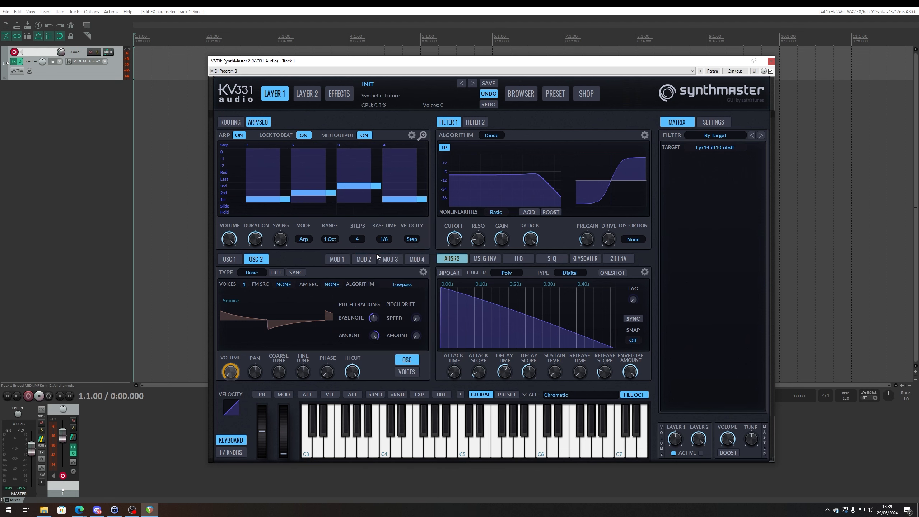
pyautogui.click(351, 239)
pyautogui.click(378, 286)
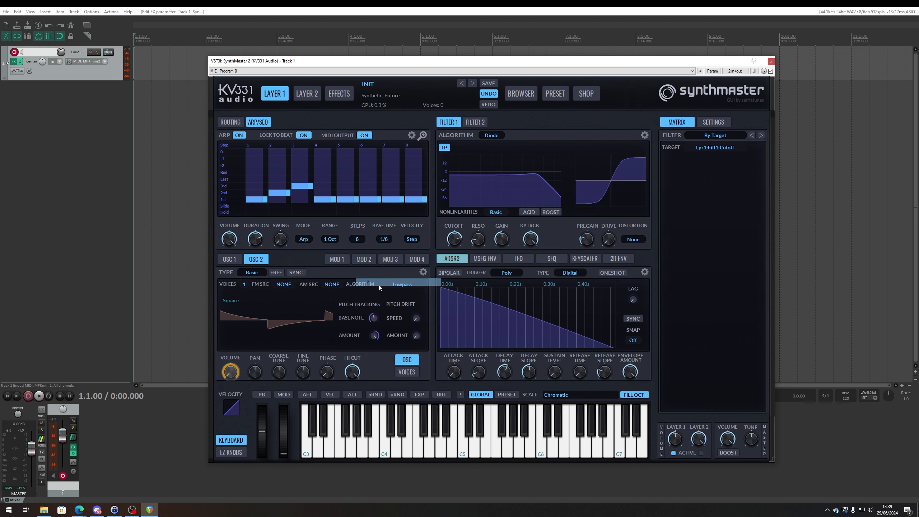
pyautogui.click(320, 195)
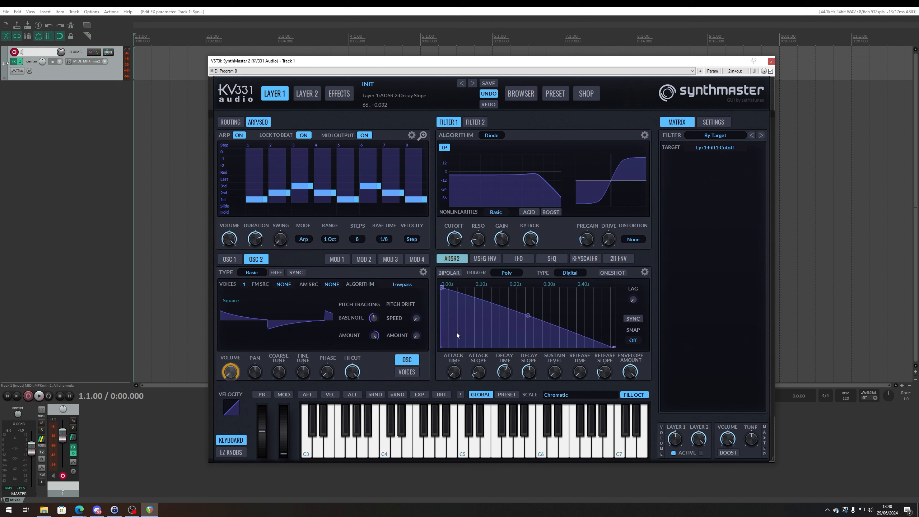
# Set Layer 2's voices to Mono with First Note Priority, and make Layer 2 active in place of Layer 1
pyautogui.click(307, 93)
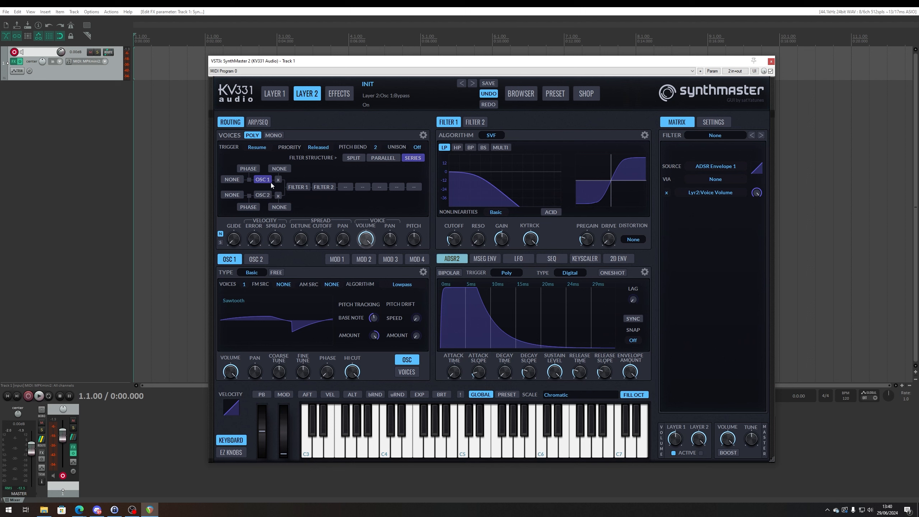
pyautogui.click(274, 135)
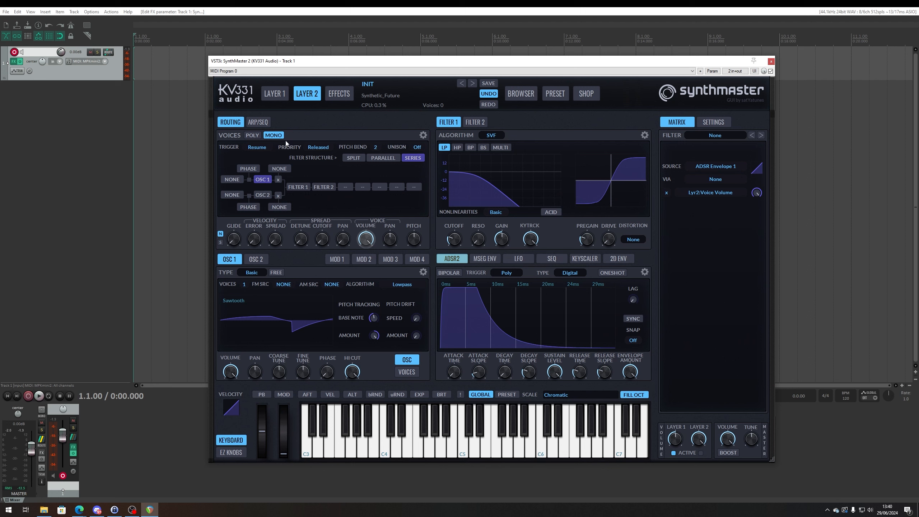
pyautogui.click(317, 147)
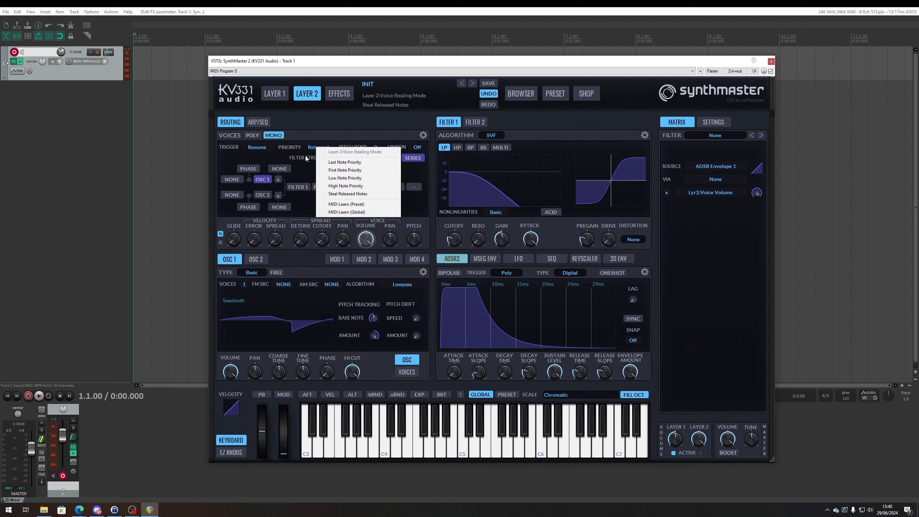
pyautogui.click(372, 173)
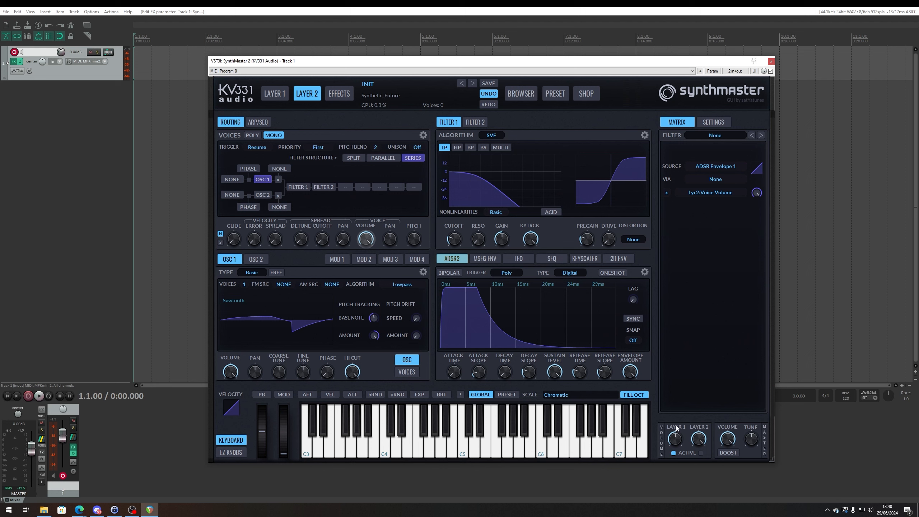
pyautogui.click(701, 454)
# Lower Layer 2's voice pitch to -1 octave and change its Oscillator 1 waveform to Sine
pyautogui.moveTo(413, 236)
pyautogui.moveTo(414, 237); pyautogui.dragTo(415, 242)
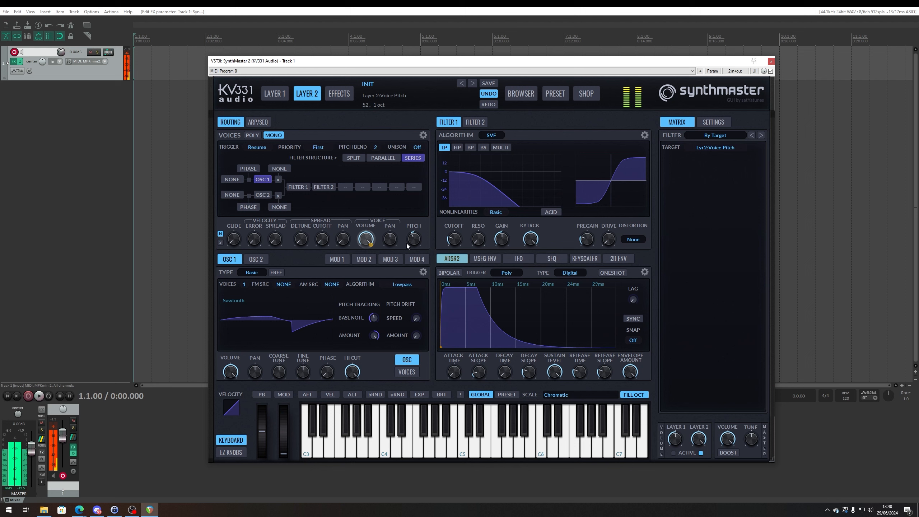
pyautogui.click(231, 321)
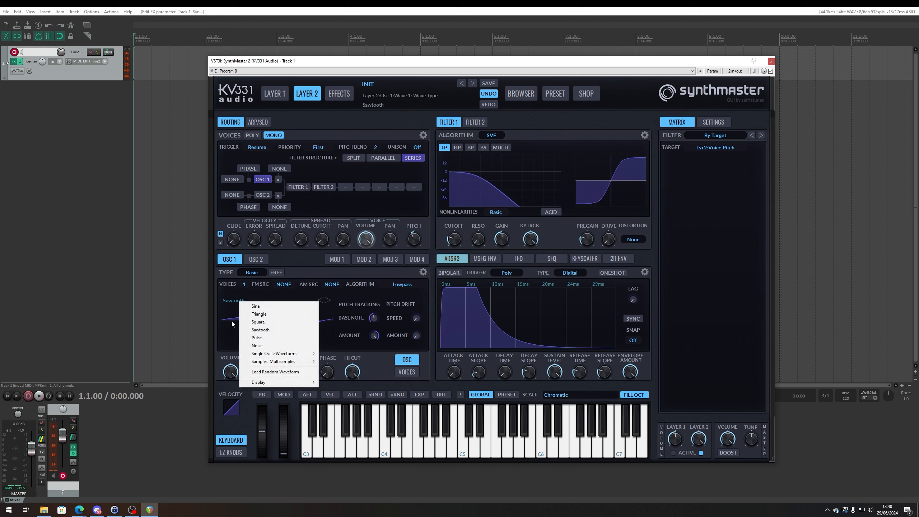
pyautogui.click(266, 310)
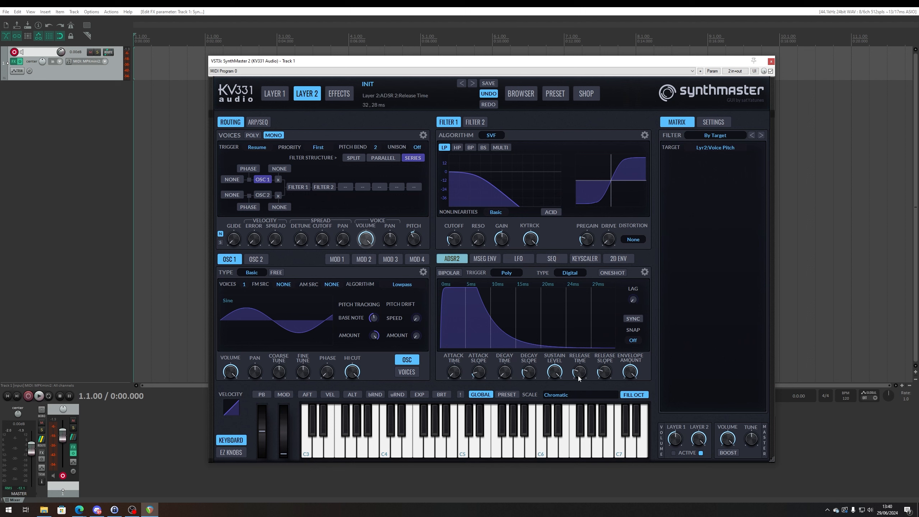
# Raise Layer 2's ADSR2 release time to about 192 ms, and lengthen the release time of ADSR1 as well
pyautogui.moveTo(578, 376); pyautogui.dragTo(588, 374)
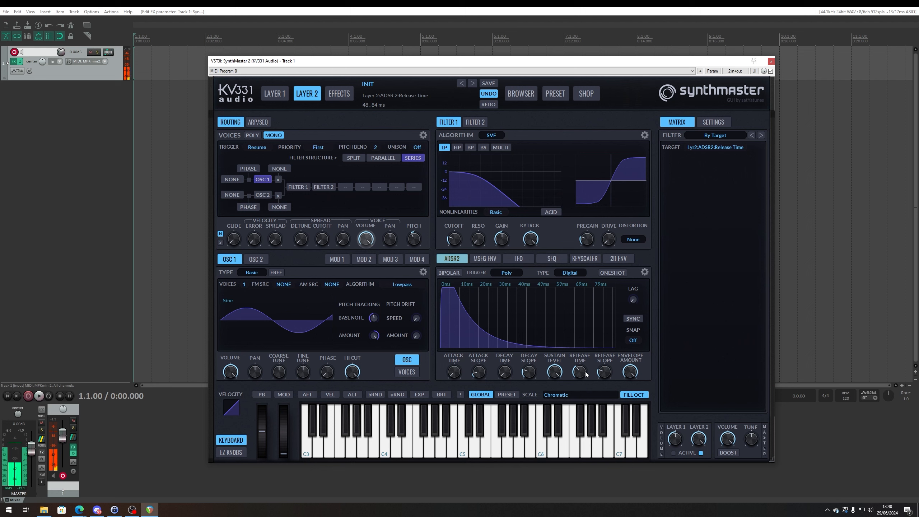
pyautogui.moveTo(580, 375); pyautogui.dragTo(588, 371)
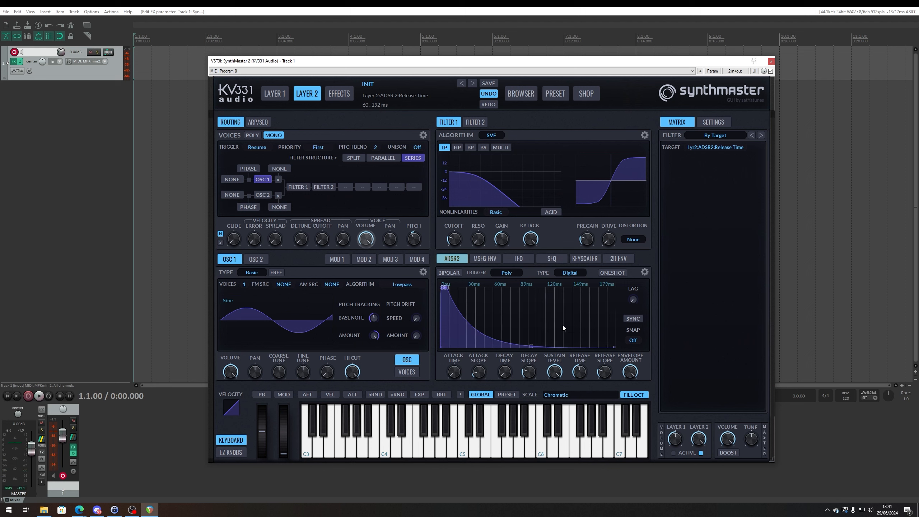
pyautogui.click(452, 261)
pyautogui.click(457, 266)
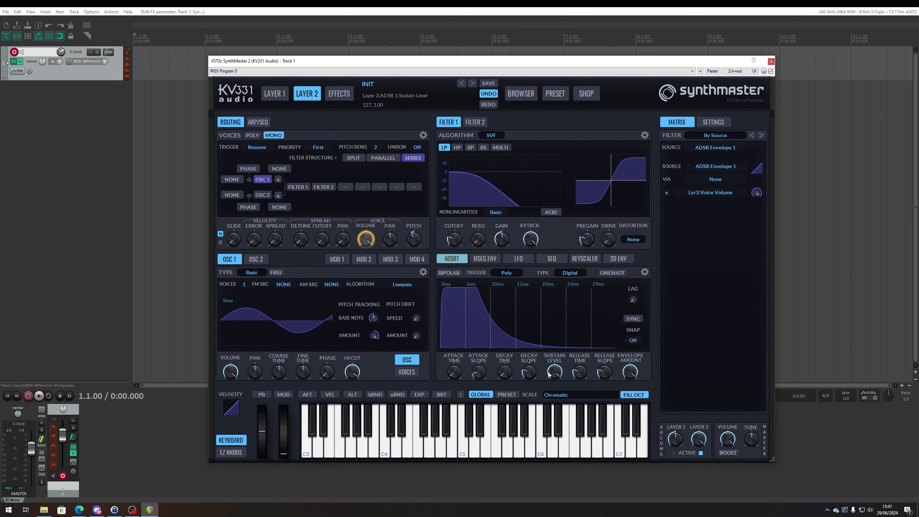
pyautogui.moveTo(571, 375); pyautogui.dragTo(576, 362)
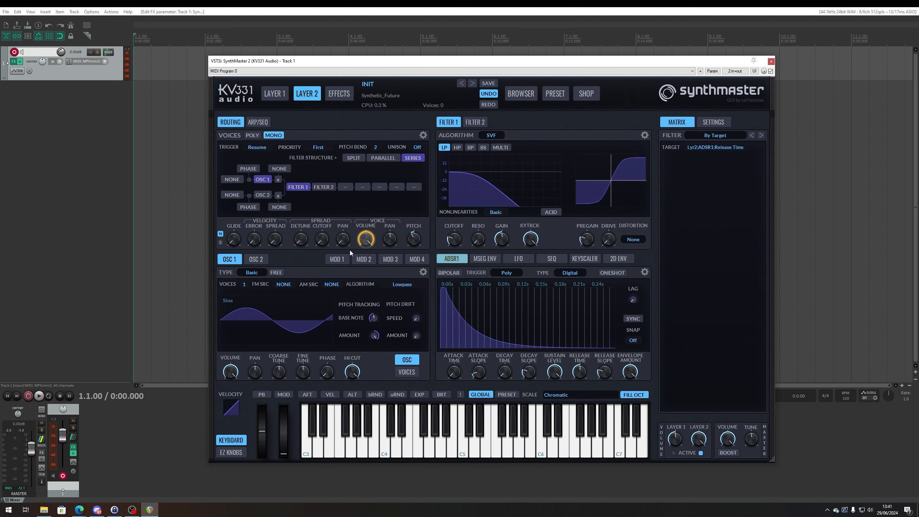
# Set the distortion of Layer 2's Filter 1 to Inside and raise its drive
pyautogui.click(634, 240)
pyautogui.click(665, 279)
pyautogui.moveTo(612, 243); pyautogui.dragTo(616, 220)
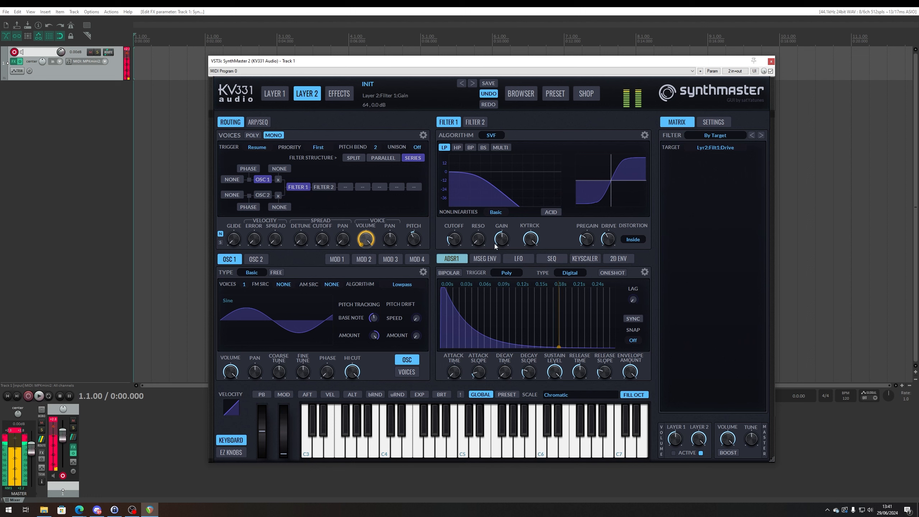
# Try a different gain on Layer 2's Filter 1, and turn Layer 2's overall volume down
pyautogui.moveTo(500, 243)
pyautogui.mouseDown()
pyautogui.moveTo(502, 253)
pyautogui.moveTo(511, 244)
pyautogui.mouseUp()
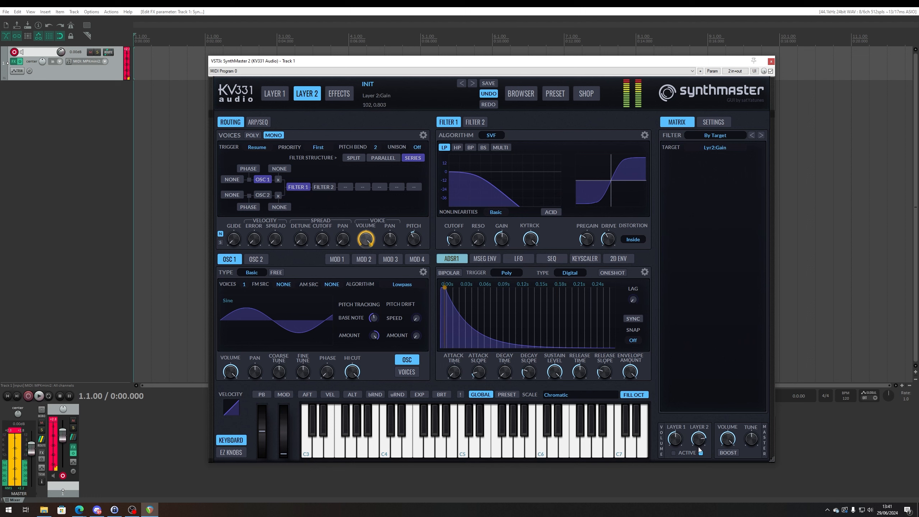
pyautogui.moveTo(700, 451); pyautogui.dragTo(696, 441)
pyautogui.moveTo(690, 477); pyautogui.dragTo(689, 485)
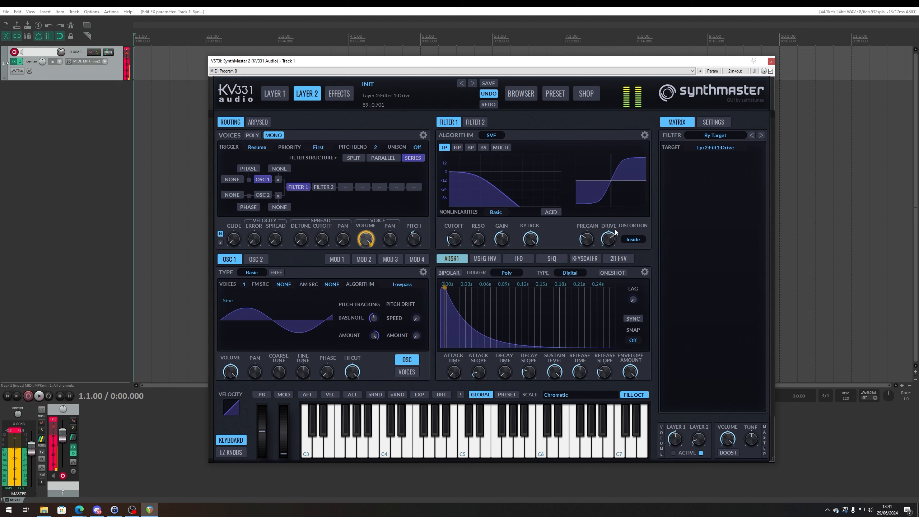
# Adjust the pregain of Layer 2's Filter 1, set Layer 2's overall volume to about 0.102, and reactivate Layer 1
pyautogui.moveTo(618, 226); pyautogui.dragTo(594, 240)
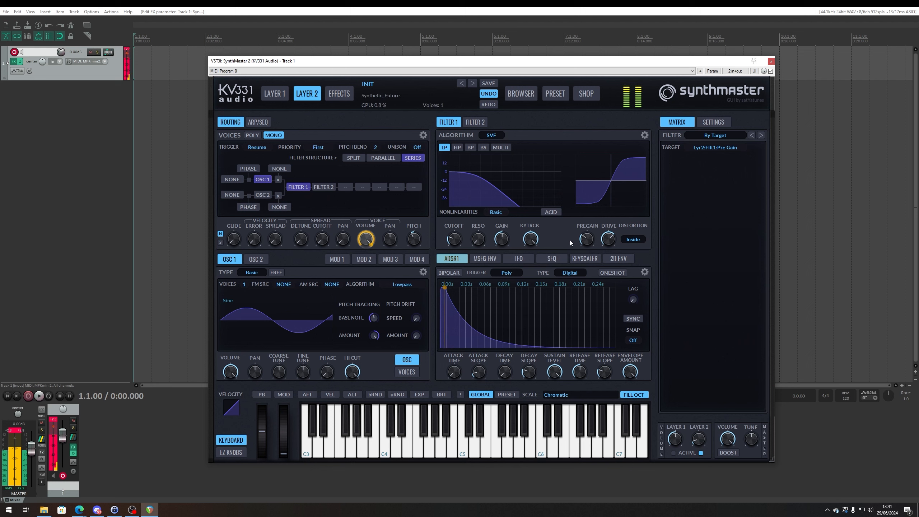
pyautogui.moveTo(535, 242)
pyautogui.moveTo(697, 438); pyautogui.dragTo(698, 440)
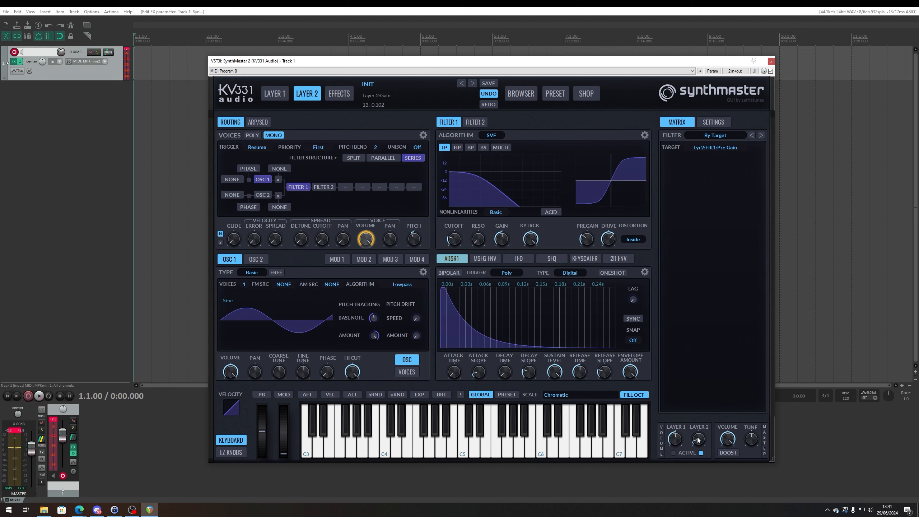
pyautogui.click(674, 452)
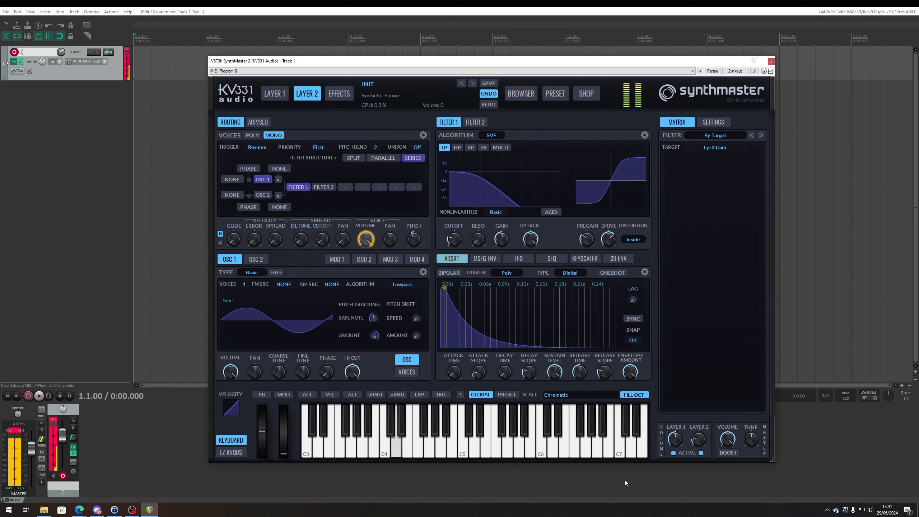
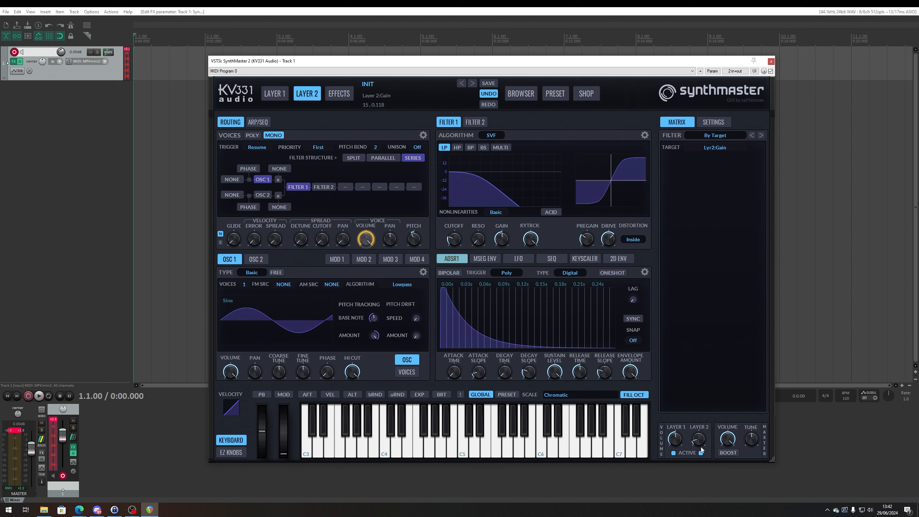
# Set the base time of Layer 1's arpeggiator to 1/16
pyautogui.click(258, 122)
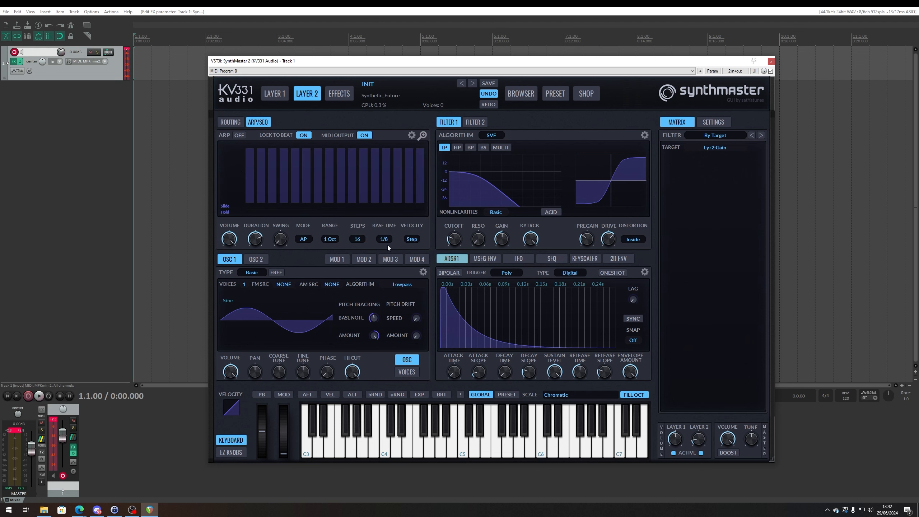
pyautogui.click(275, 93)
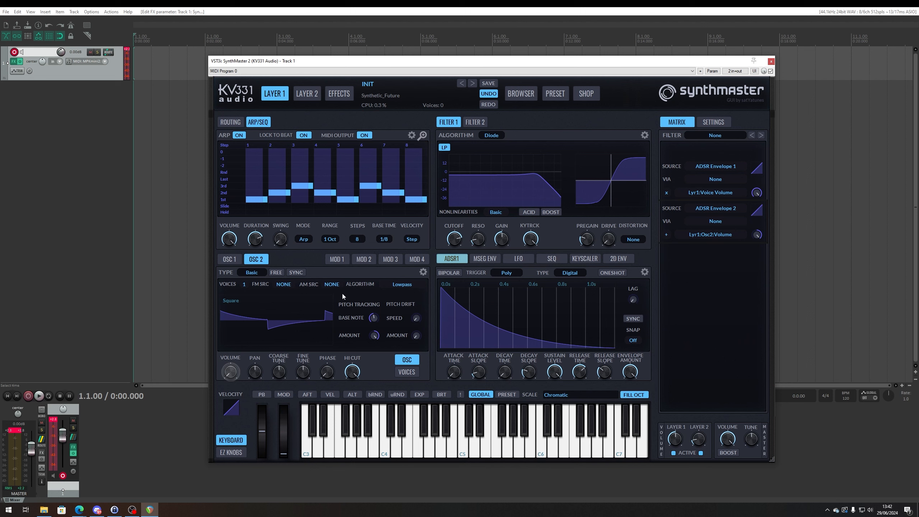
pyautogui.click(384, 239)
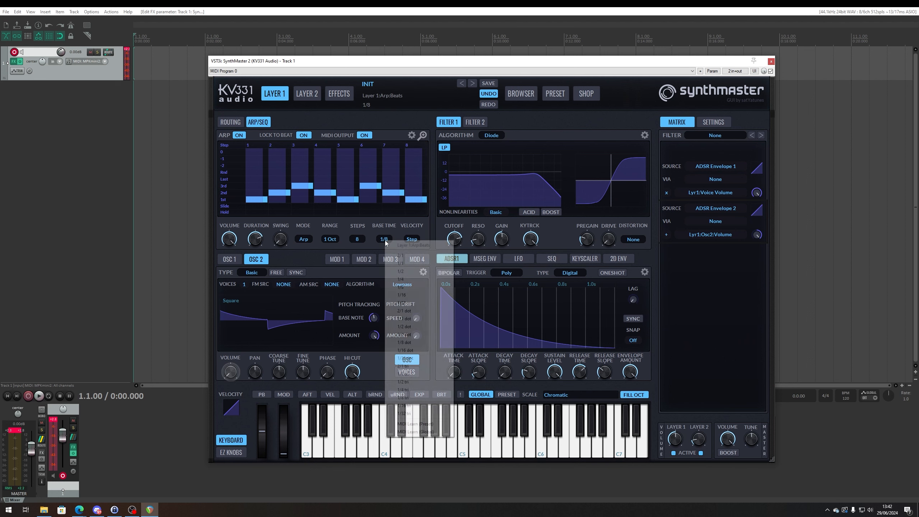
pyautogui.click(410, 296)
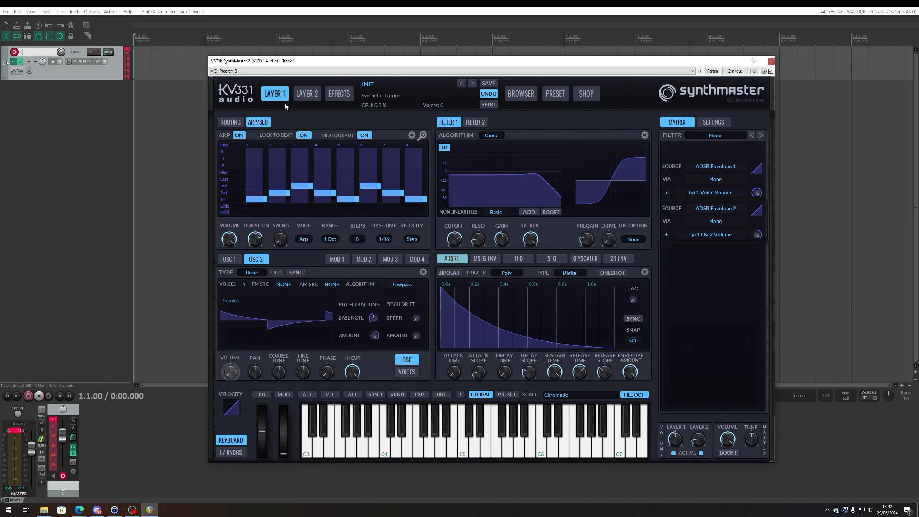
# Switch on a Layer 2 arpeggiator sequence in Seq mode over 2 octaves, with raised notes on steps 4, 9 and 10
pyautogui.click(307, 93)
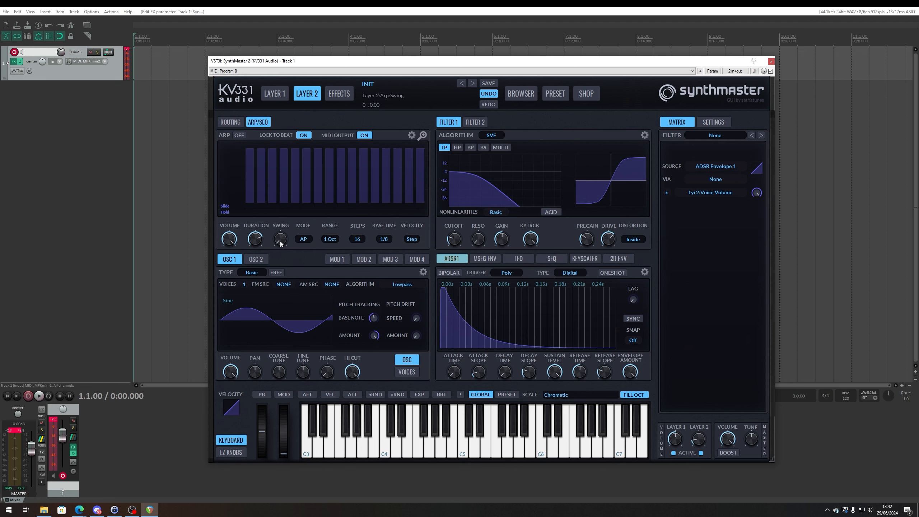
pyautogui.click(301, 238)
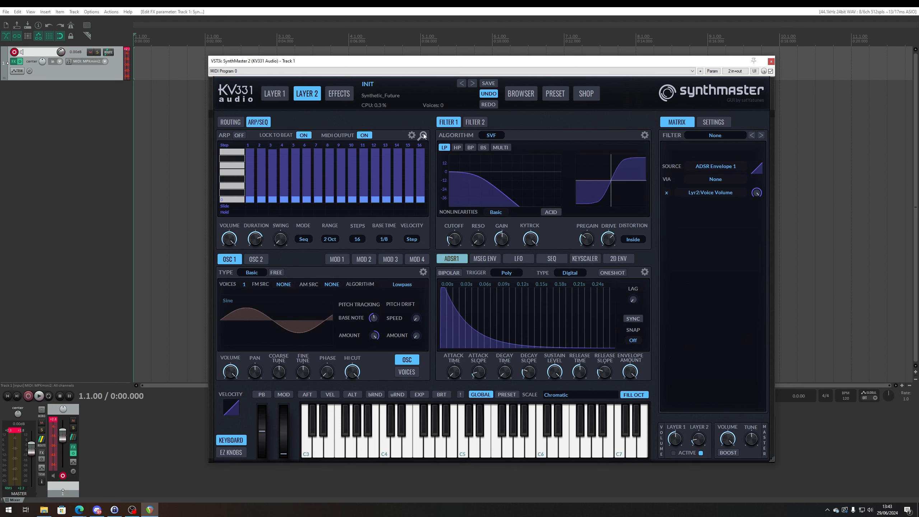
pyautogui.click(422, 135)
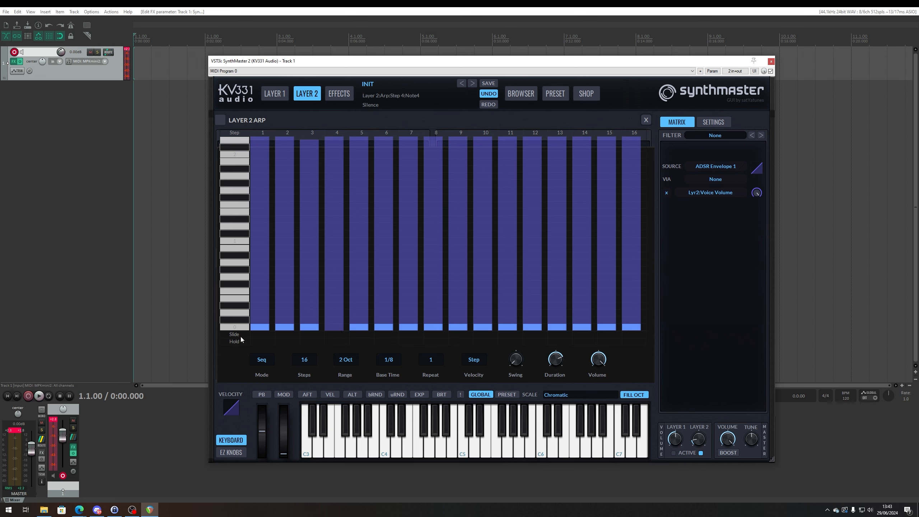
pyautogui.scroll(-2, 237, 291)
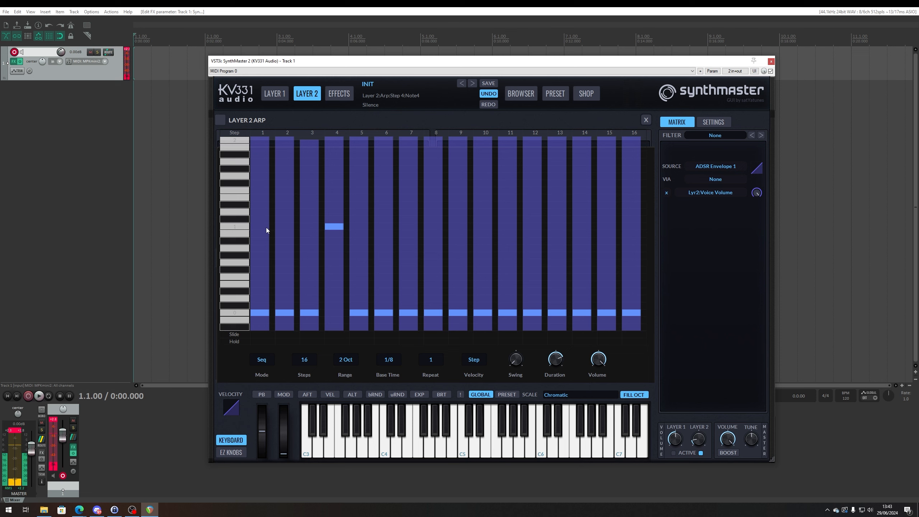
pyautogui.click(221, 120)
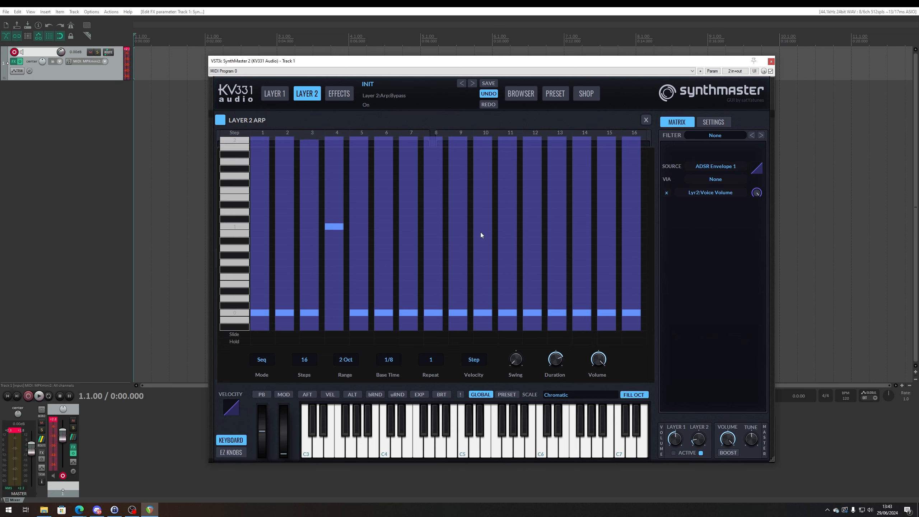
pyautogui.click(462, 226)
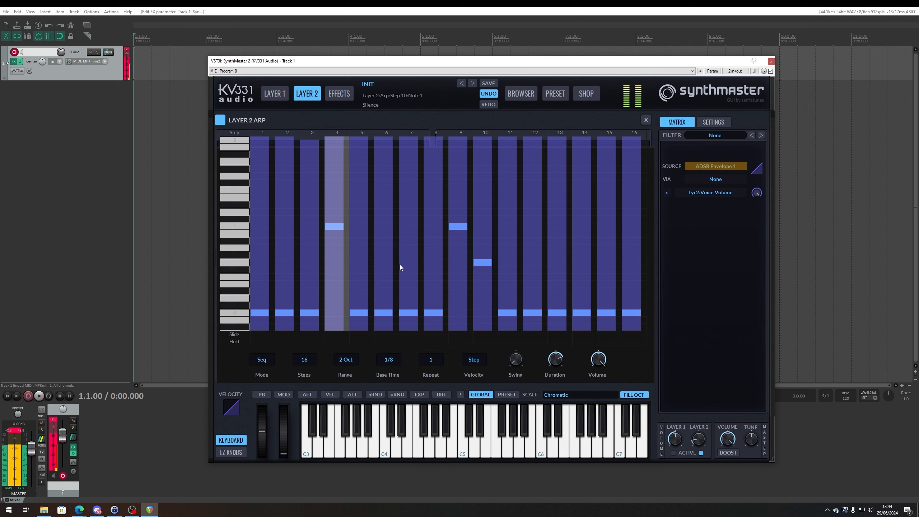
# Limit Layer 2's sequence range to 1 octave and shorten its step duration to about 0.457
pyautogui.click(347, 359)
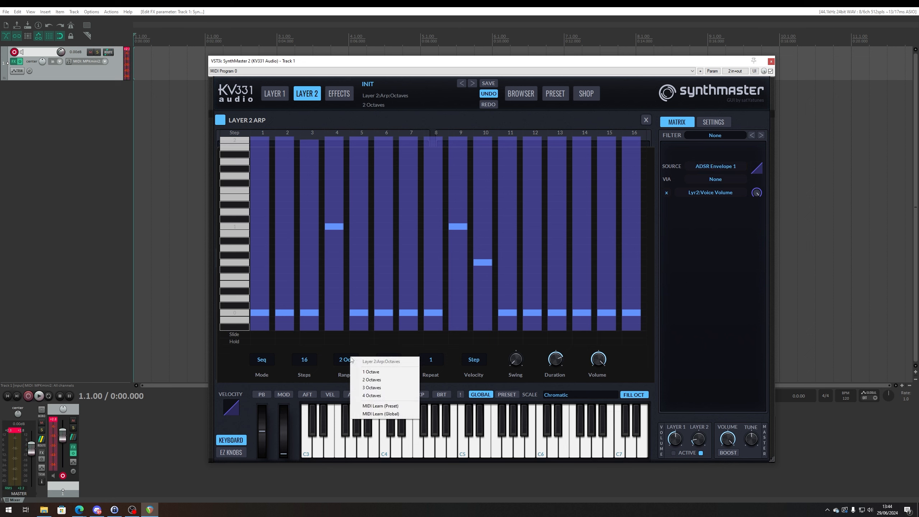
pyautogui.click(379, 370)
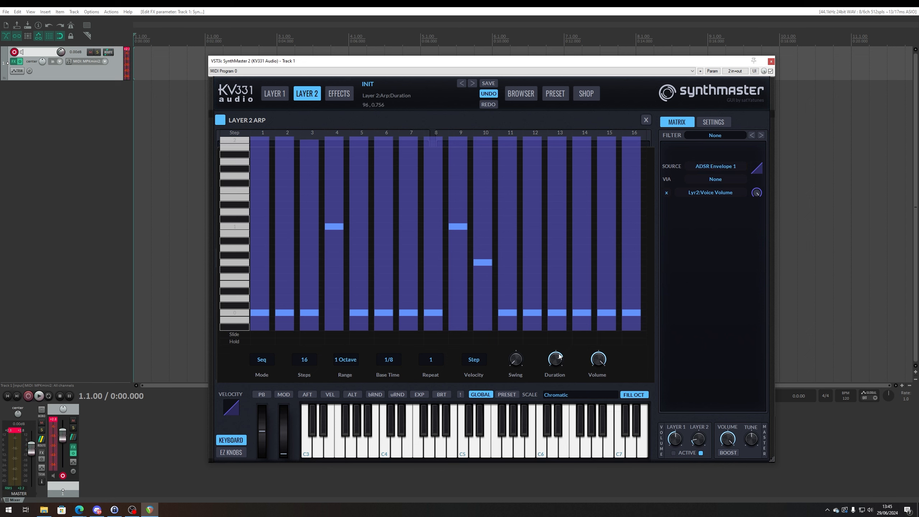
pyautogui.moveTo(556, 361); pyautogui.dragTo(552, 371)
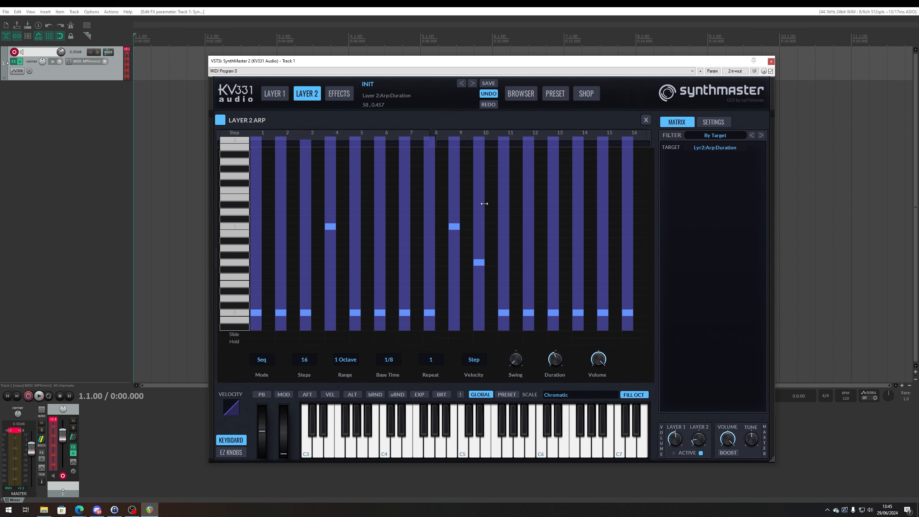
pyautogui.moveTo(484, 203); pyautogui.dragTo(486, 204)
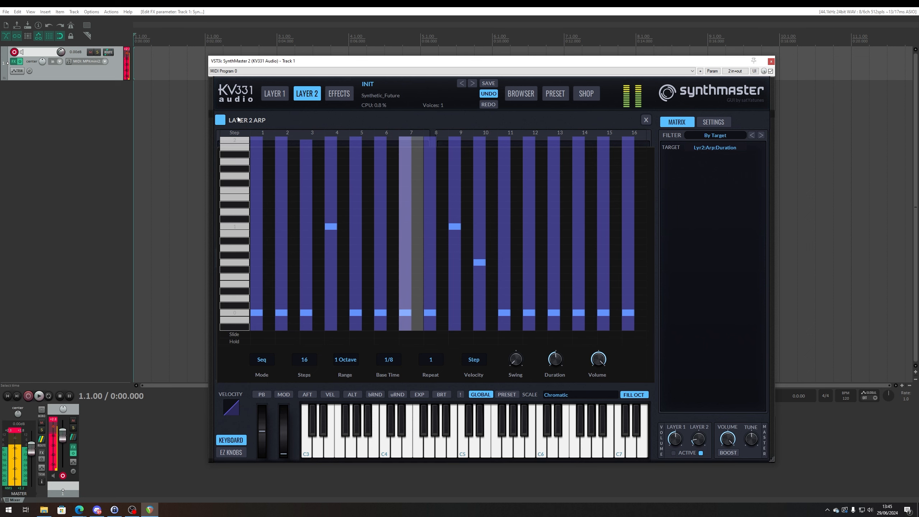
# Turn off Layer 2's arpeggiator and lengthen the release time of Layer 2's ADSR1
pyautogui.click(221, 122)
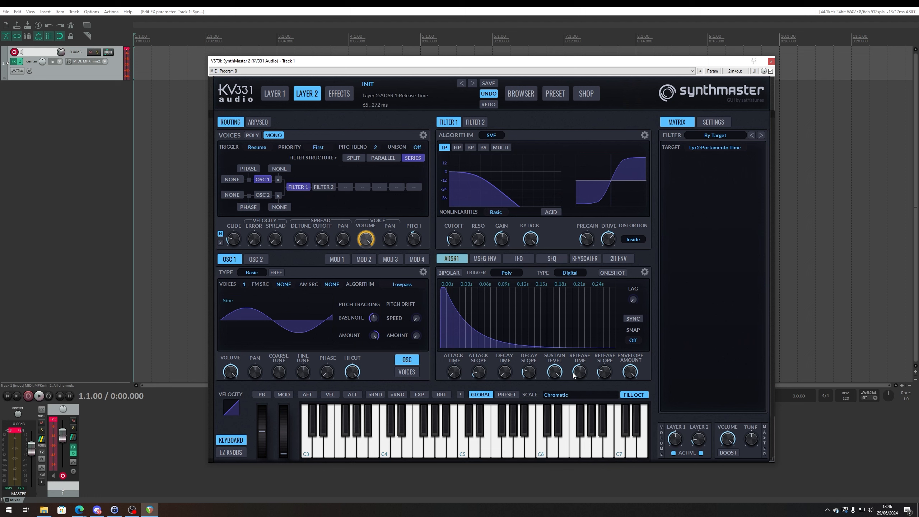
pyautogui.moveTo(582, 376); pyautogui.dragTo(594, 372)
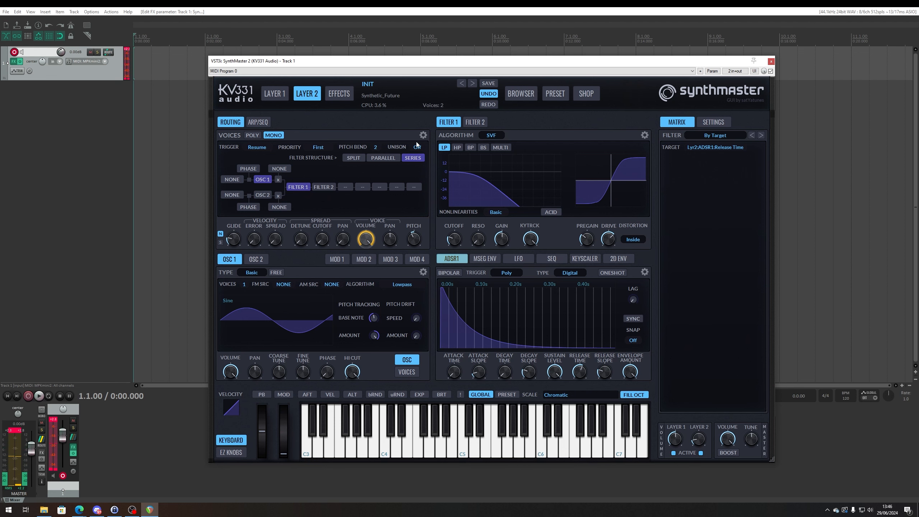
# Load Distortion into Layer 2's Insert 1 effect slot and deactivate Layer 1 to hear the bass alone
pyautogui.click(341, 96)
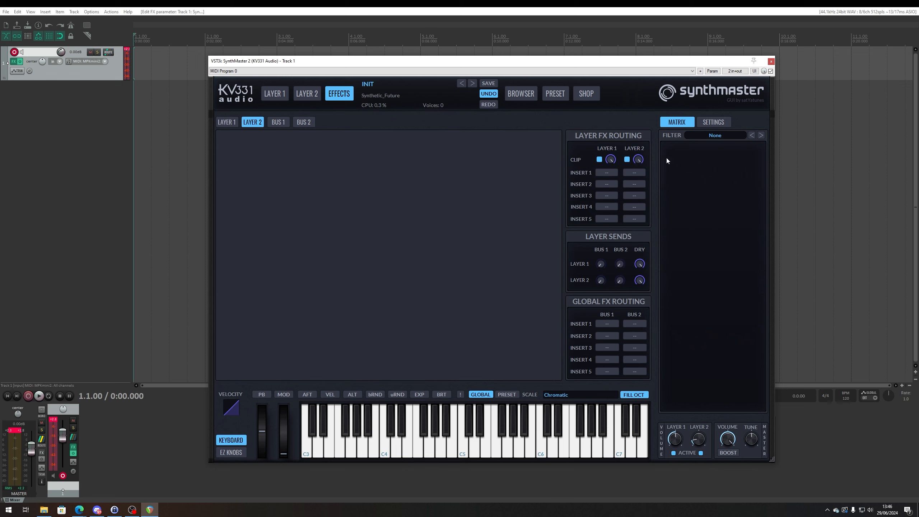
pyautogui.click(633, 173)
pyautogui.click(655, 196)
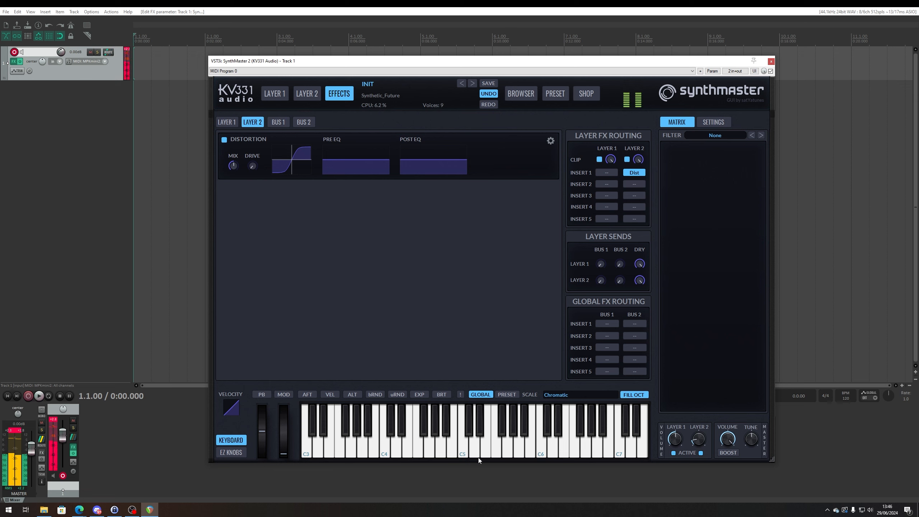
pyautogui.click(673, 453)
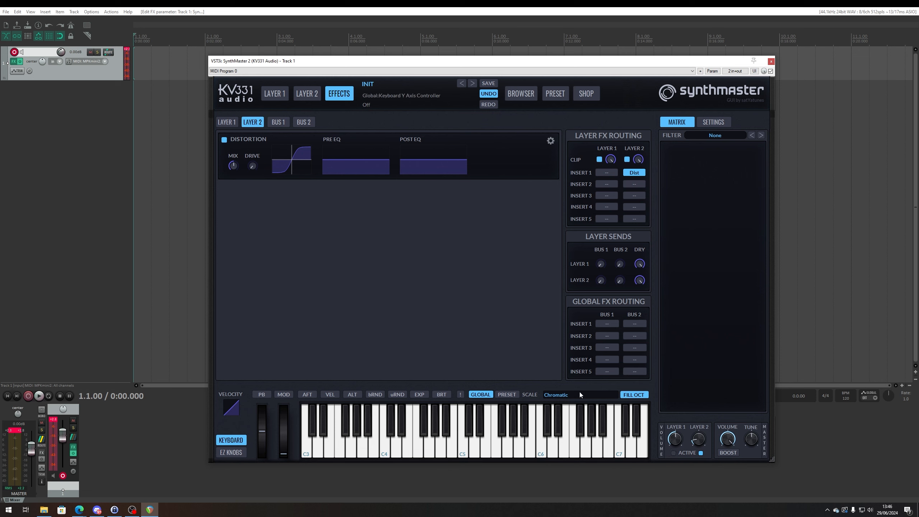
# Raise the Layer 2 distortion's drive slightly, and boost the lows by about 10.5 dB and cut the highs in its pre EQ
pyautogui.moveTo(252, 166)
pyautogui.mouseDown()
pyautogui.moveTo(253, 155)
pyautogui.moveTo(254, 164)
pyautogui.mouseUp()
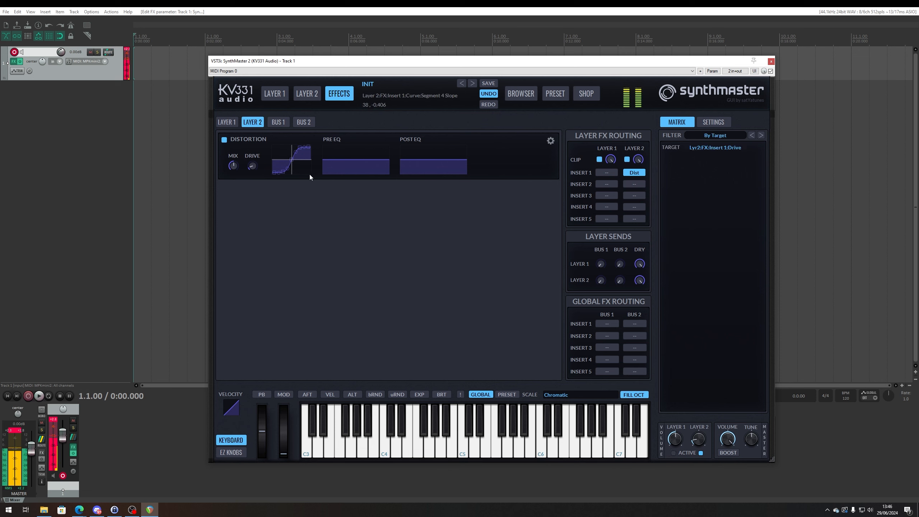
pyautogui.moveTo(324, 157); pyautogui.dragTo(312, 118)
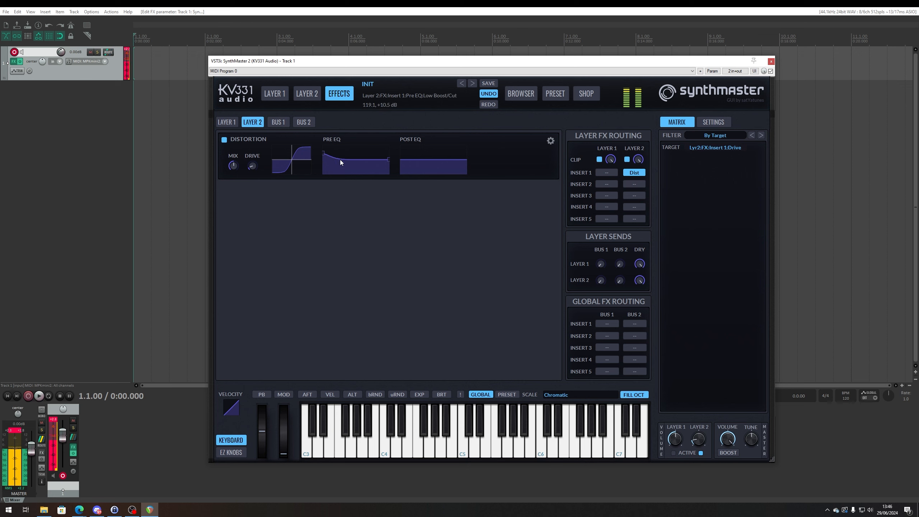
pyautogui.moveTo(389, 160); pyautogui.dragTo(389, 172)
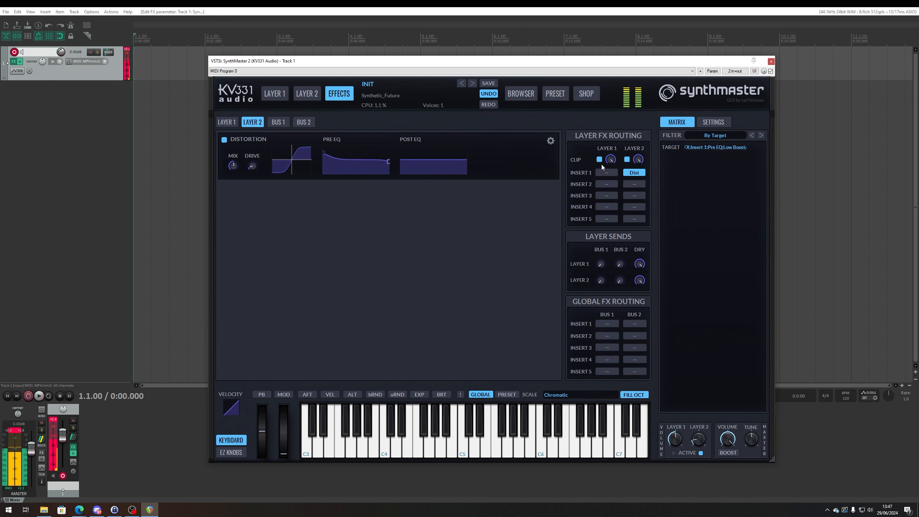
# Compare Layer 2 with its distortion bypassed and enabled, and lower Layer 1's overall volume to about 0.457
pyautogui.click(224, 139)
pyautogui.click(224, 139)
pyautogui.moveTo(674, 442); pyautogui.dragTo(677, 445)
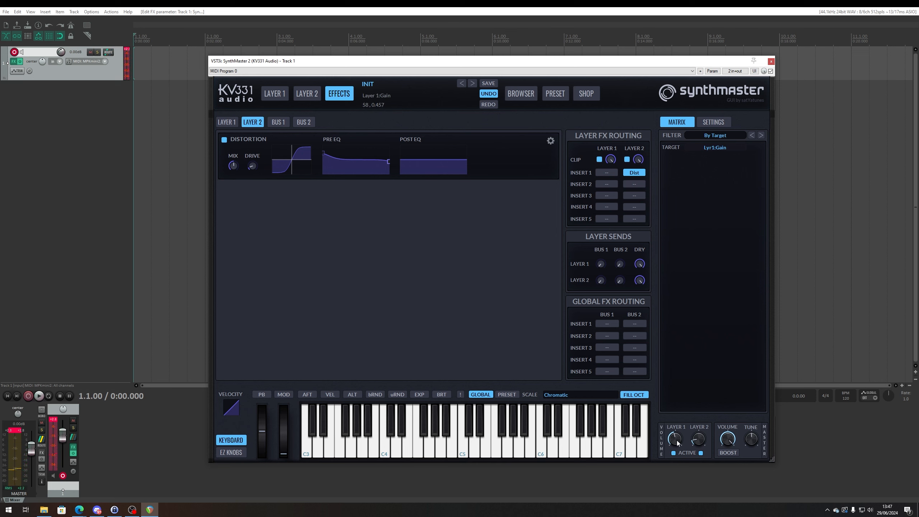
# Load Chorus into Layer 1's Insert 1 and reduce its width and its mix, with the mix at about 0.346
pyautogui.click(606, 173)
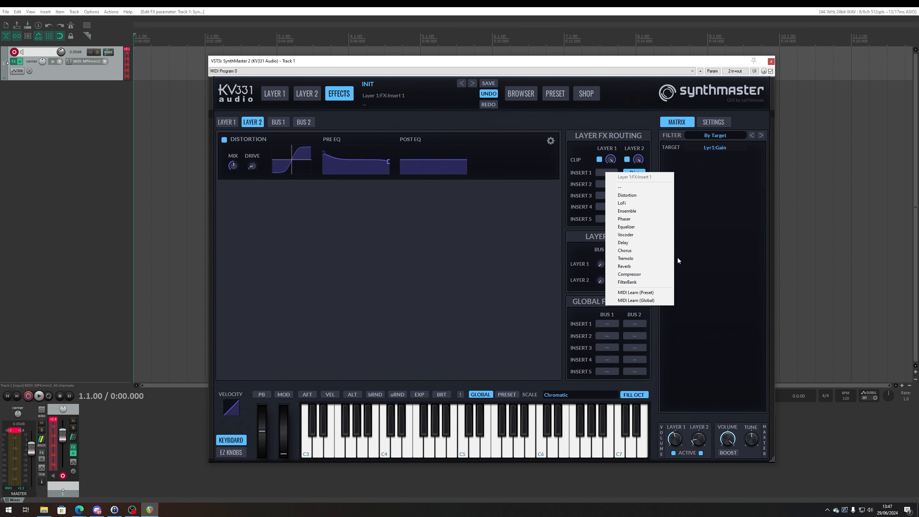
pyautogui.click(637, 252)
pyautogui.click(228, 123)
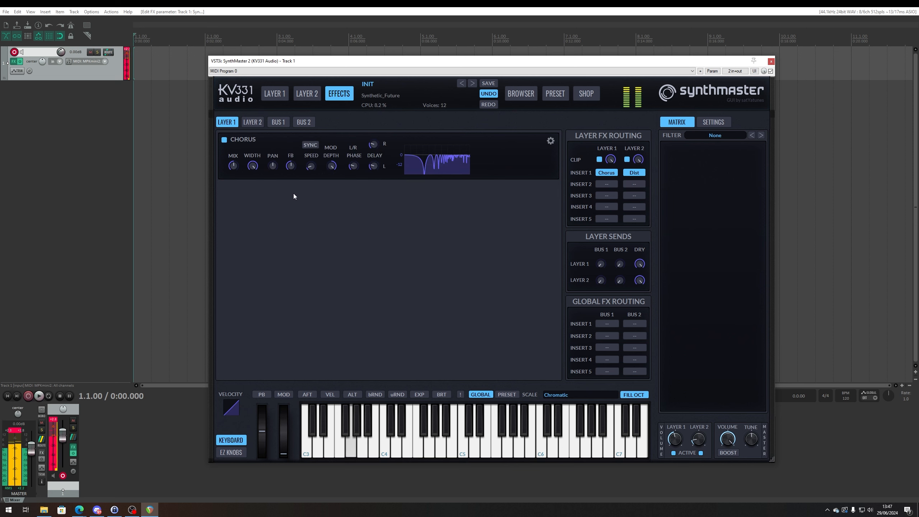
pyautogui.moveTo(251, 169); pyautogui.dragTo(253, 192)
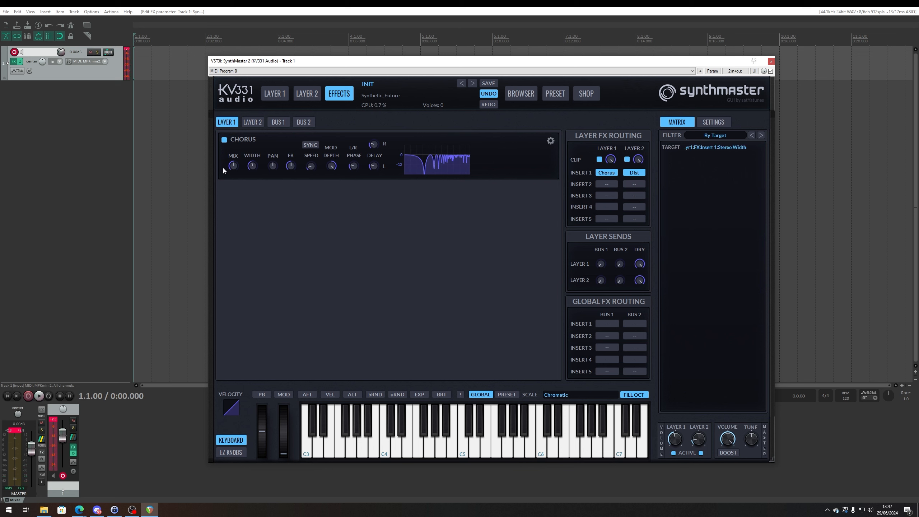
pyautogui.click(235, 167)
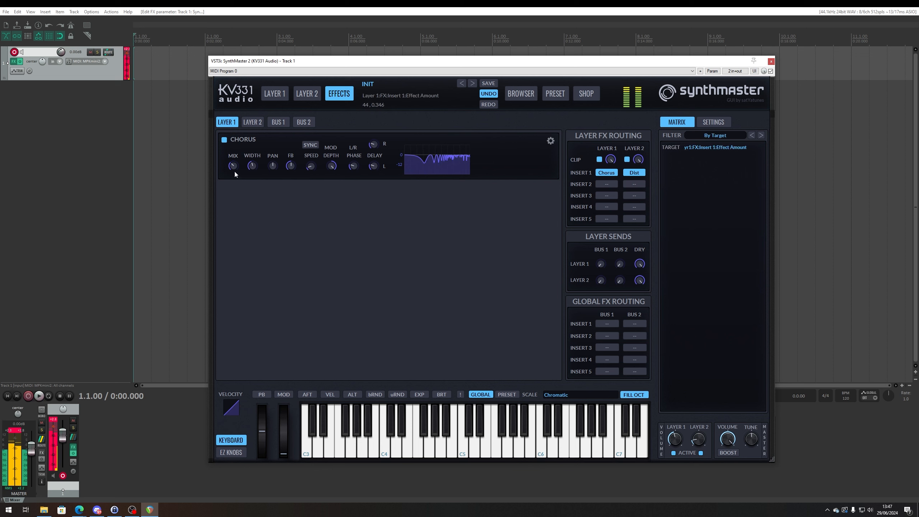
# Load Reverb into Layer 1's Insert 2, increase its size and time, and lower its mix to about 0.291
pyautogui.click(606, 184)
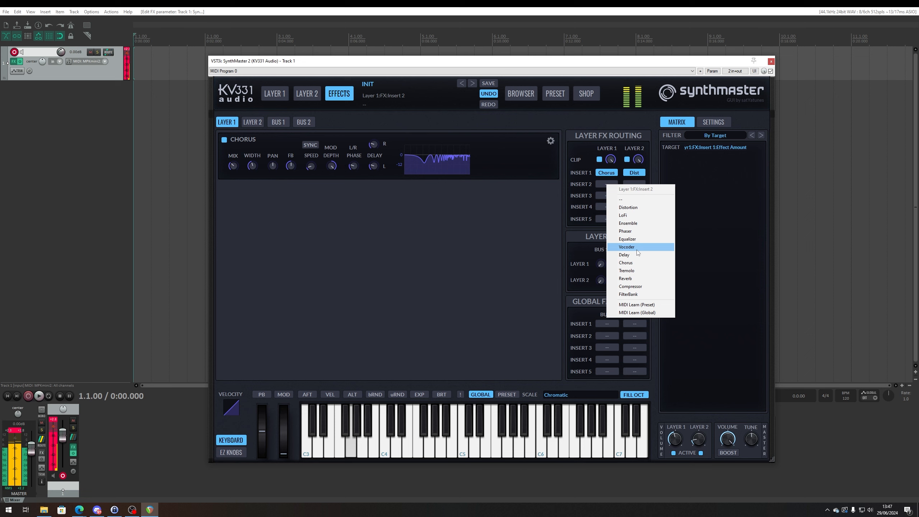
pyautogui.click(635, 278)
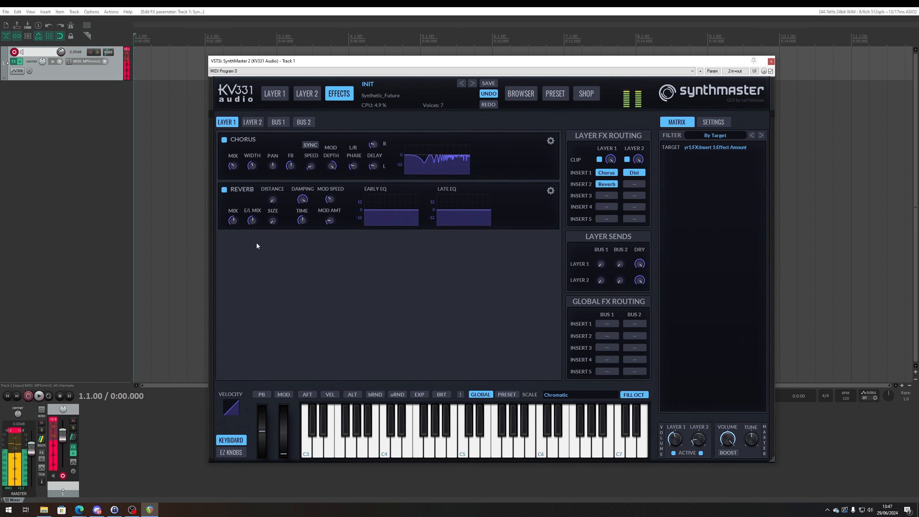
pyautogui.moveTo(269, 223); pyautogui.dragTo(230, 238)
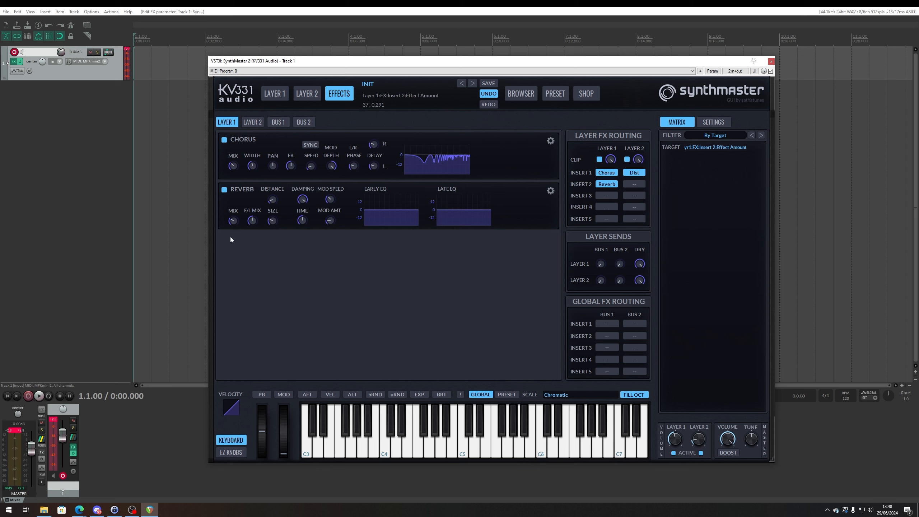
pyautogui.moveTo(302, 221); pyautogui.dragTo(309, 212)
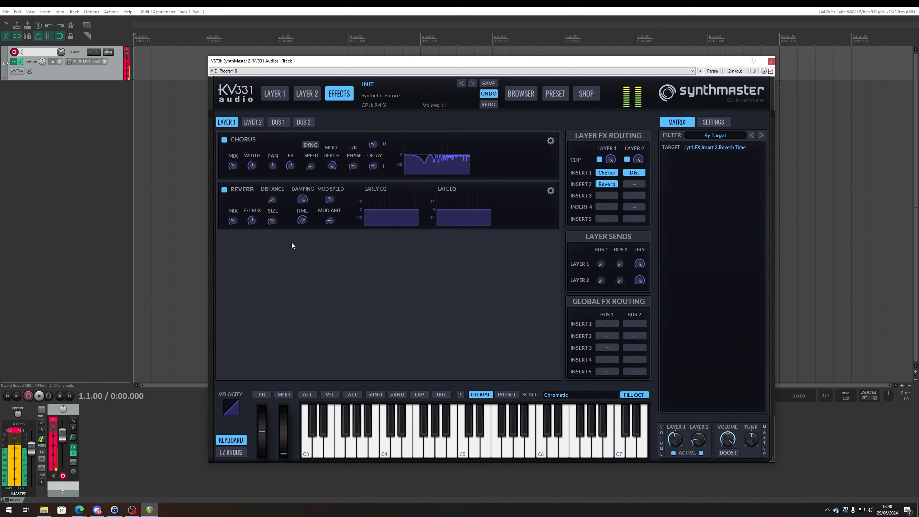
# Add LFO 1 as a modulation source for the detune spread of Layer 1's Oscillator 1 voices
pyautogui.click(275, 94)
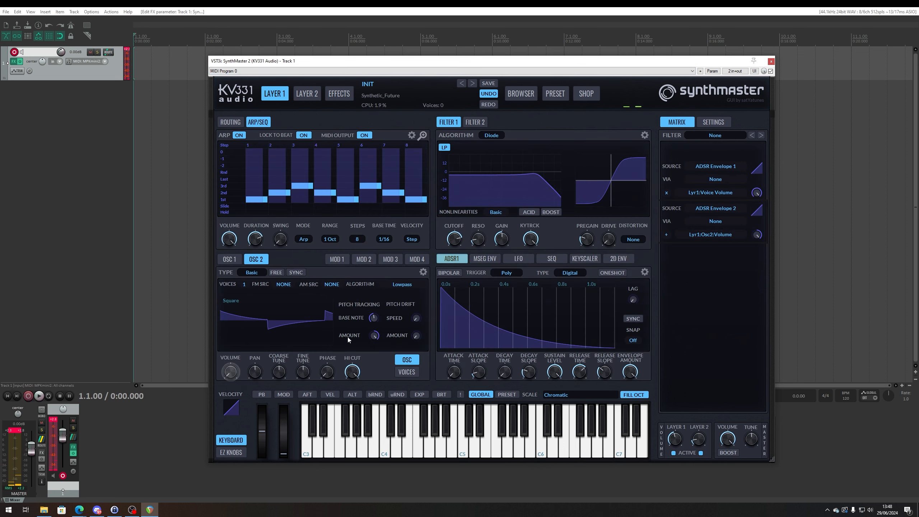
pyautogui.click(229, 259)
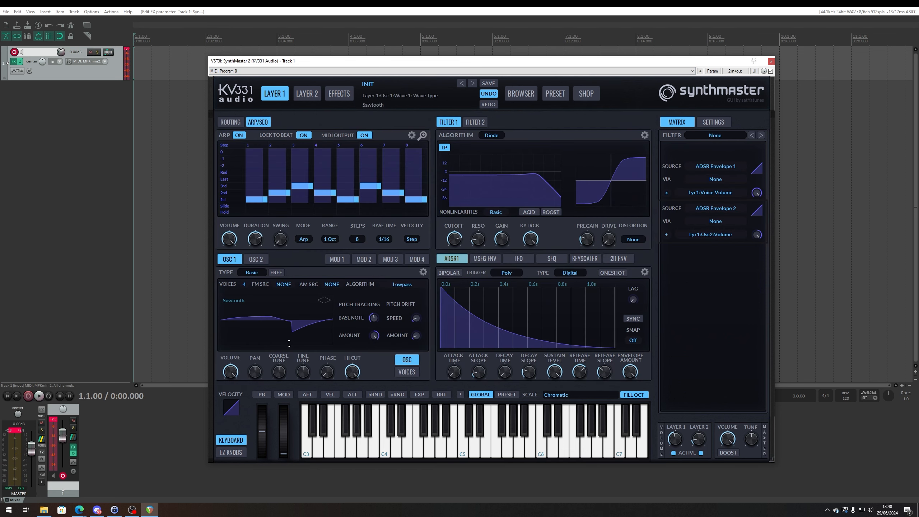
pyautogui.click(232, 122)
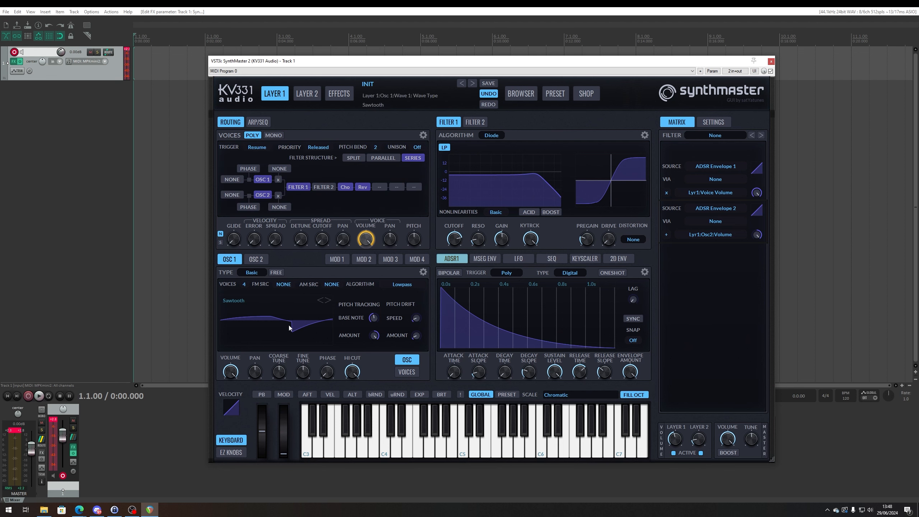
pyautogui.click(419, 337)
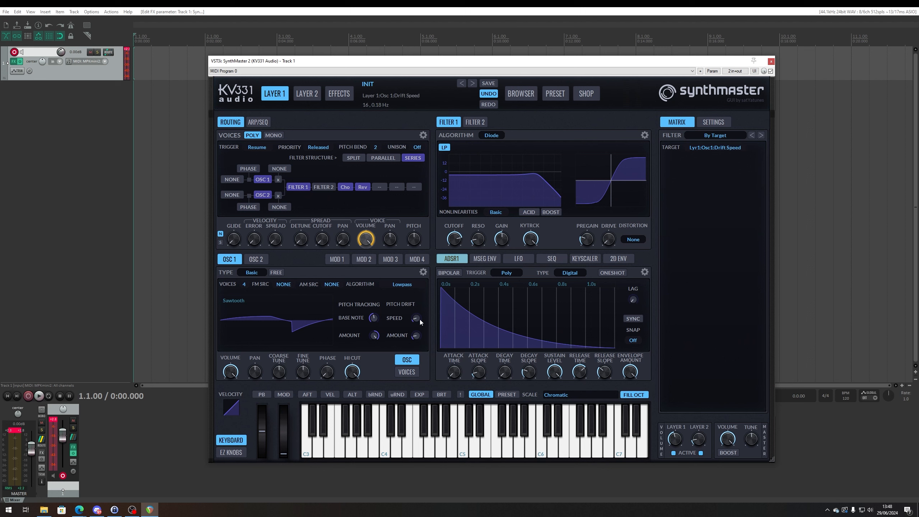
pyautogui.click(401, 373)
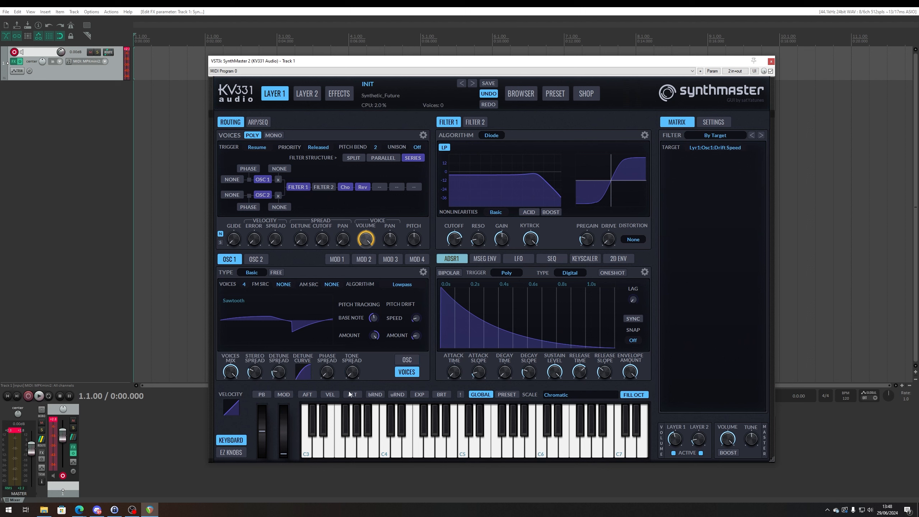
pyautogui.rightClick(282, 373)
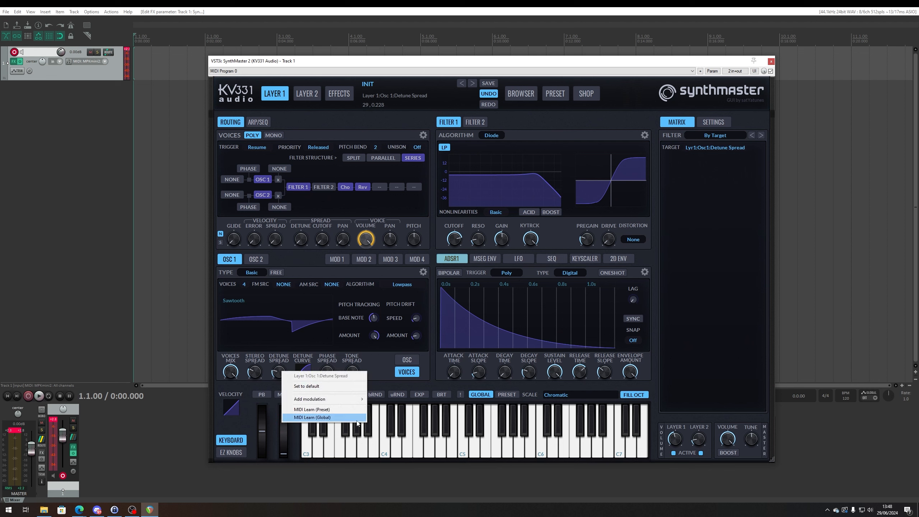
pyautogui.moveTo(346, 399)
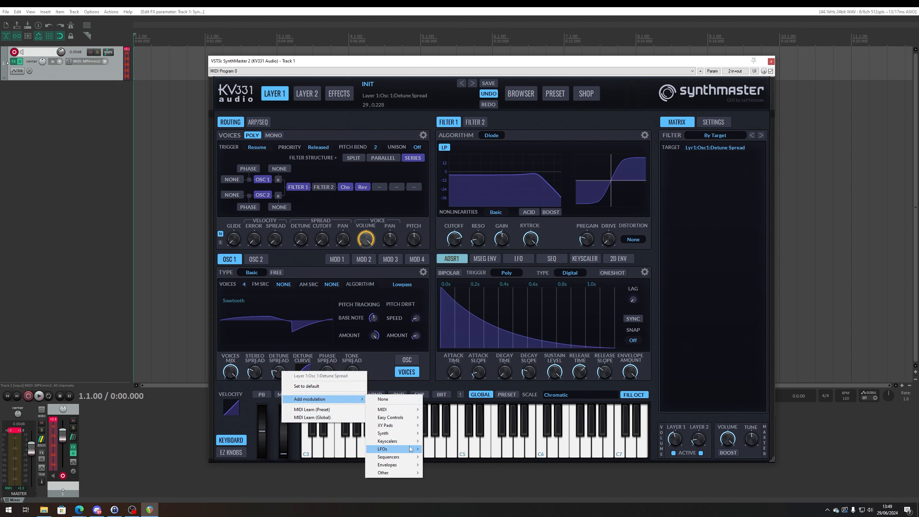
pyautogui.moveTo(398, 449)
pyautogui.click(443, 449)
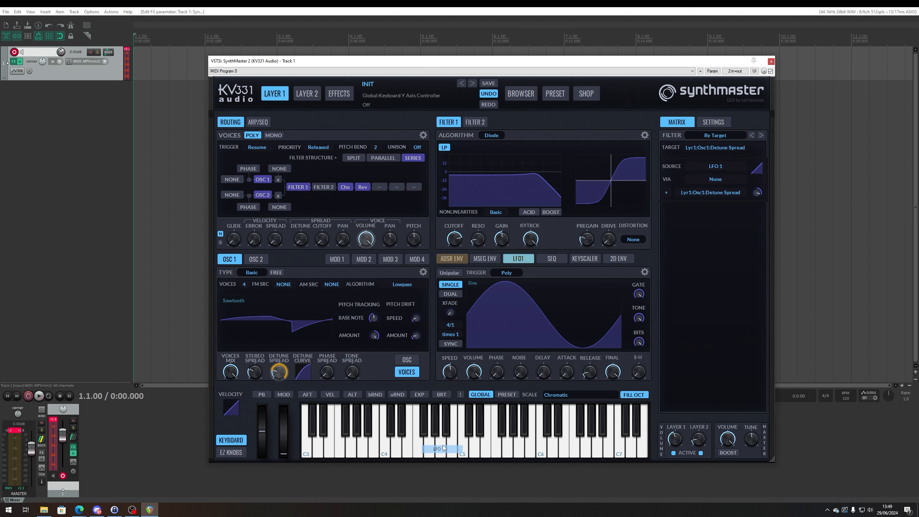
# Set Layer 1's LFO 1 to a Global trigger and bipolar output, and lower its speed
pyautogui.click(507, 274)
pyautogui.click(542, 292)
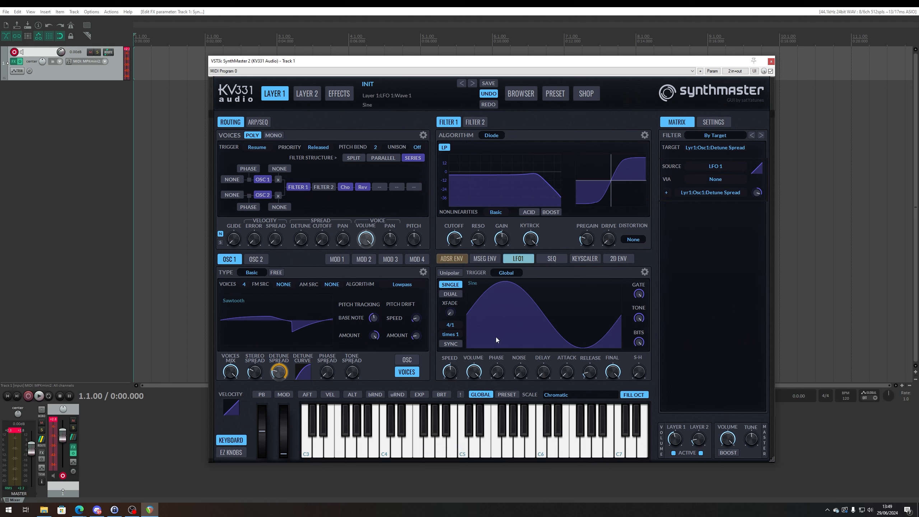
pyautogui.click(484, 312)
pyautogui.click(479, 297)
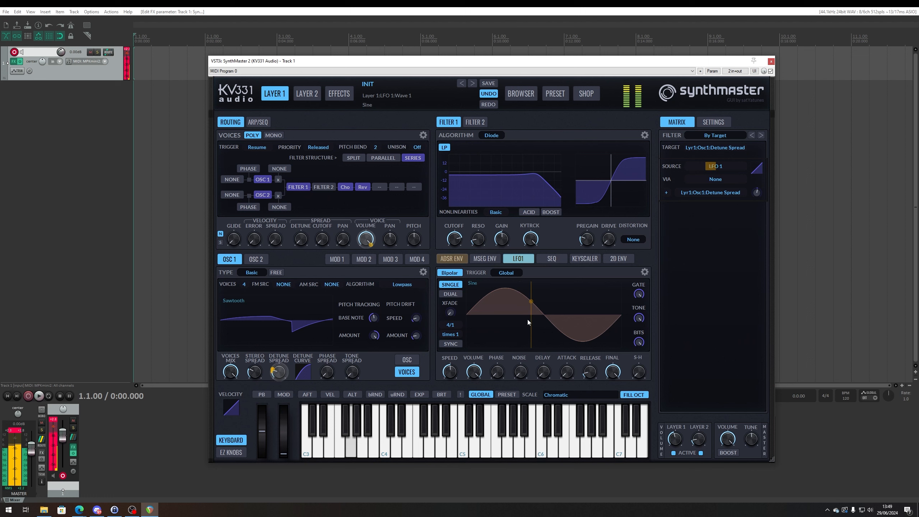
pyautogui.click(448, 326)
pyautogui.click(450, 341)
pyautogui.moveTo(447, 371); pyautogui.dragTo(445, 384)
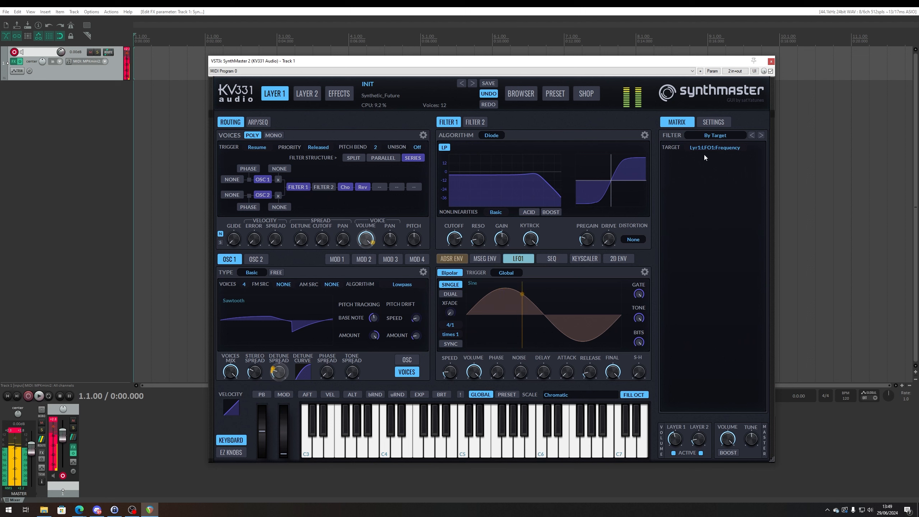
# Raise LFO 1's modulation amount on Oscillator 1's detune spread to about 21.17 and change the LFO waveform to Triangle
pyautogui.click(278, 372)
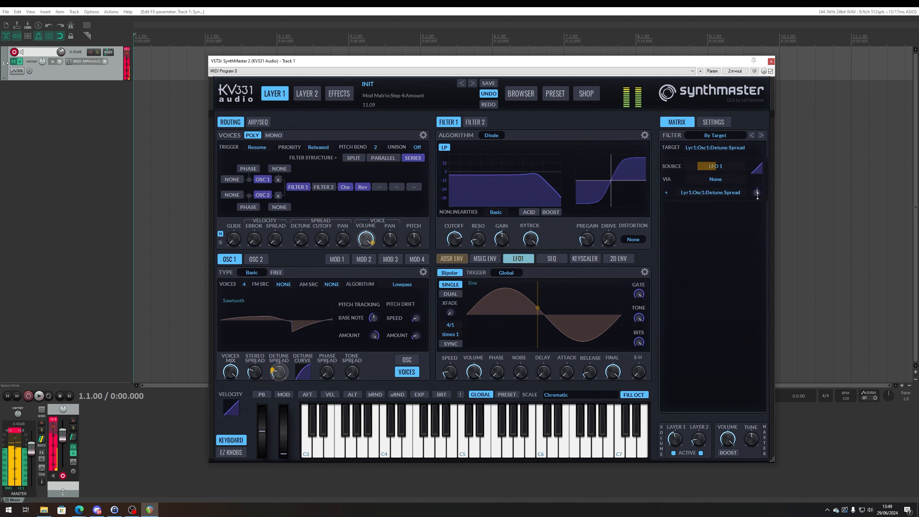
pyautogui.moveTo(757, 192); pyautogui.dragTo(764, 190)
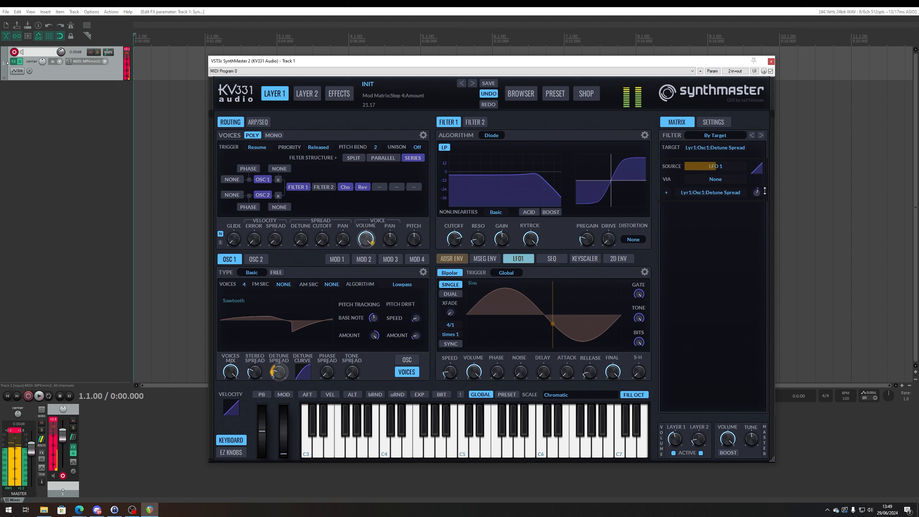
pyautogui.click(473, 286)
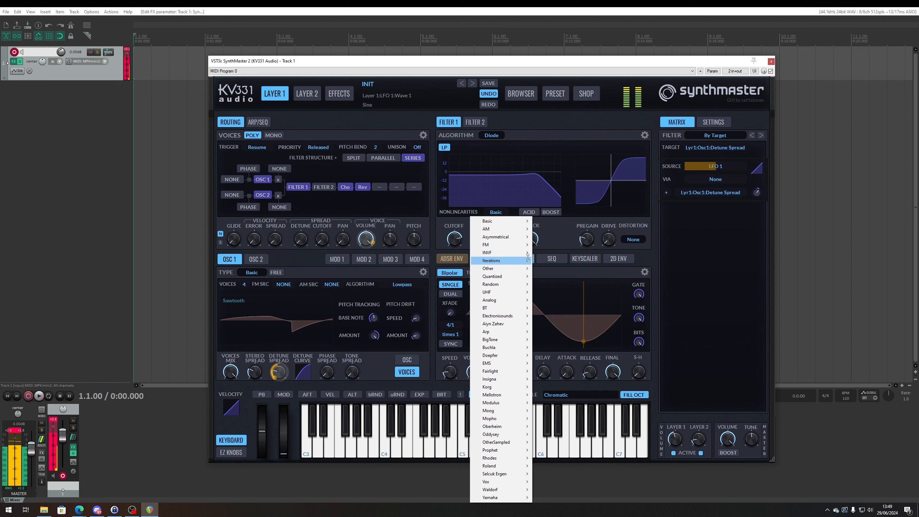
pyautogui.moveTo(513, 221)
pyautogui.click(558, 231)
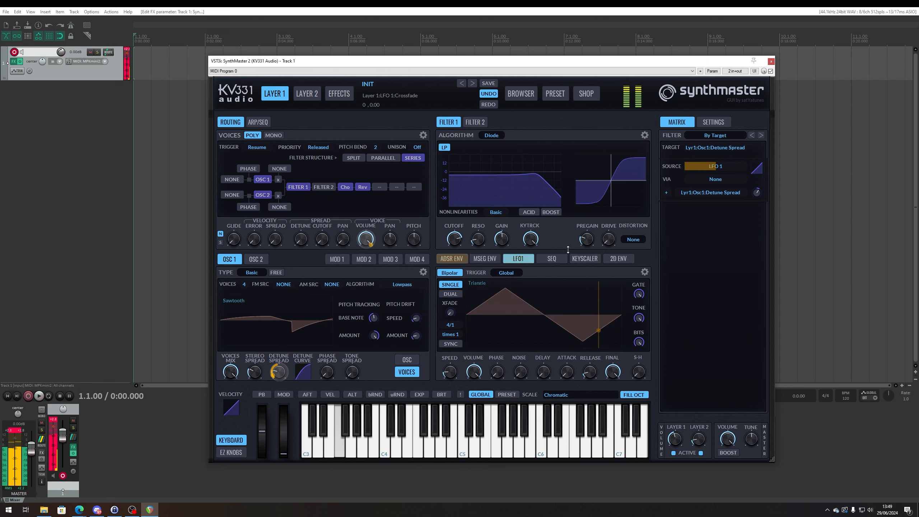